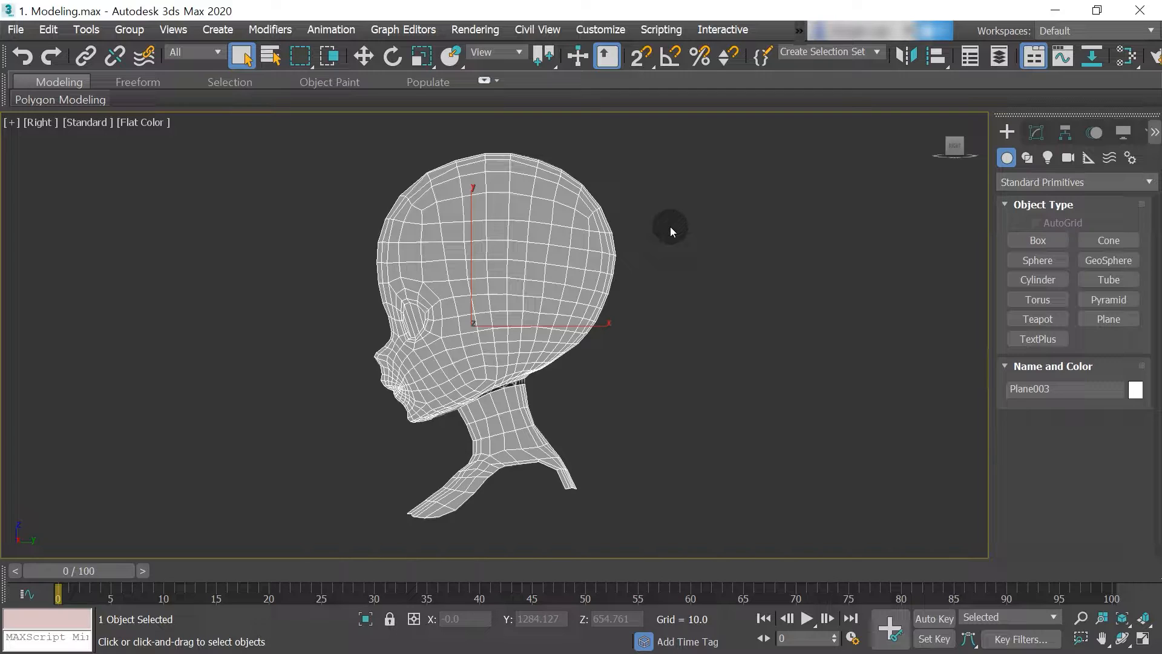
Show the head model from the back and clear the object selection.
{"action": "key", "text": "v"}
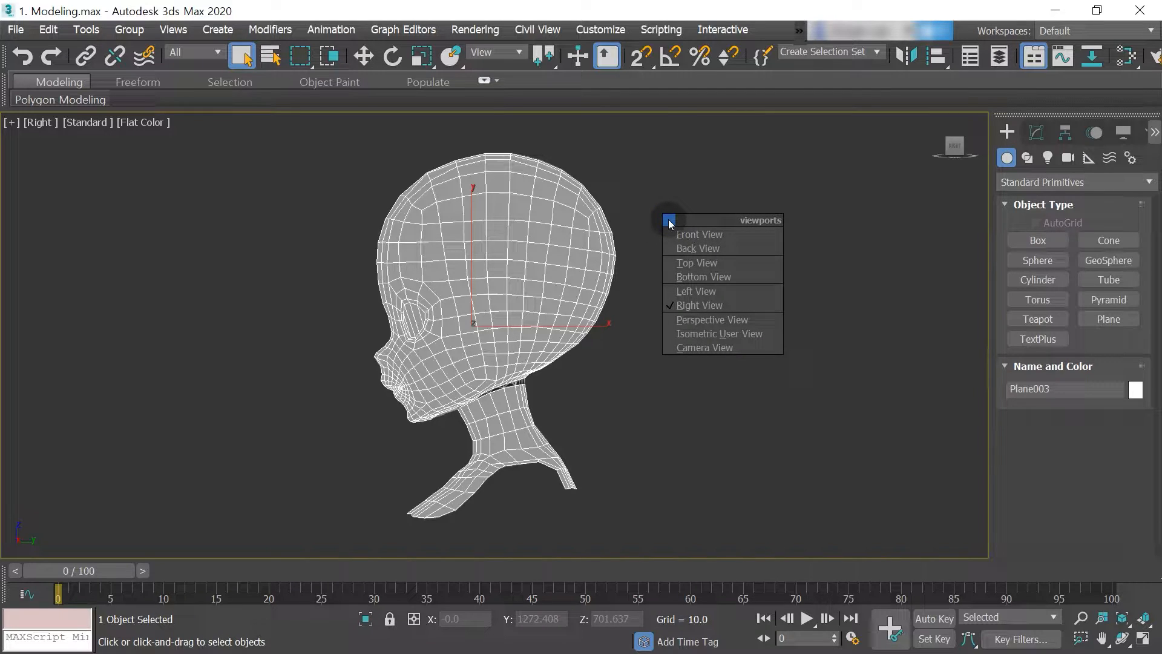
{"action": "left_click", "coordinate": [683, 248]}
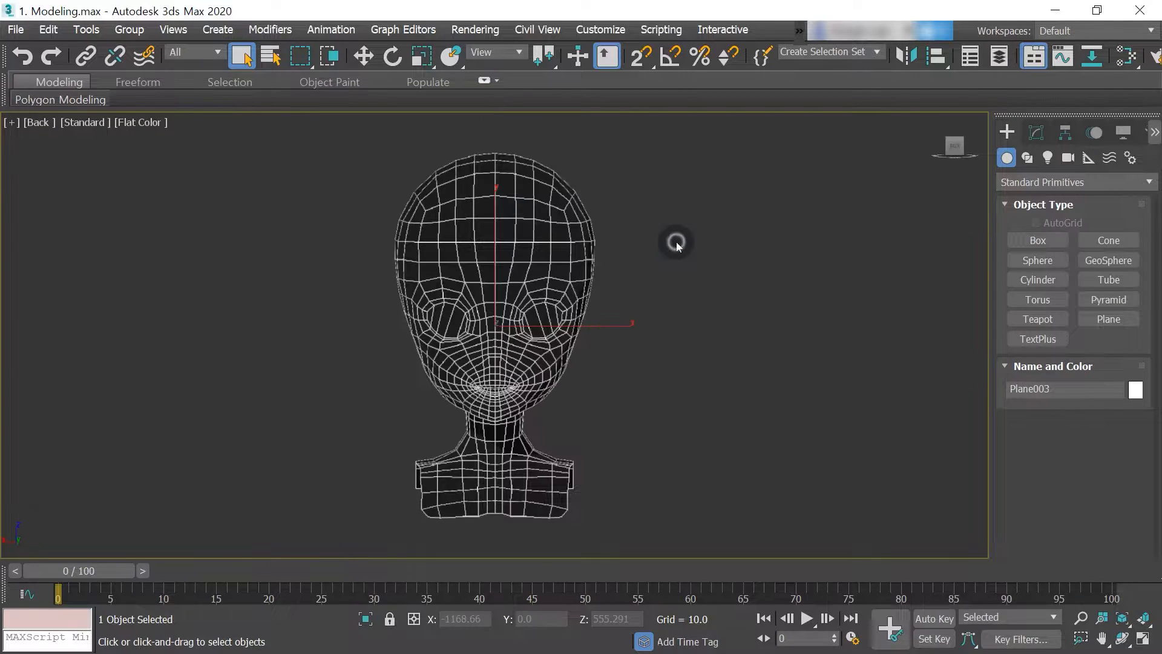
{"action": "left_click", "coordinate": [708, 271]}
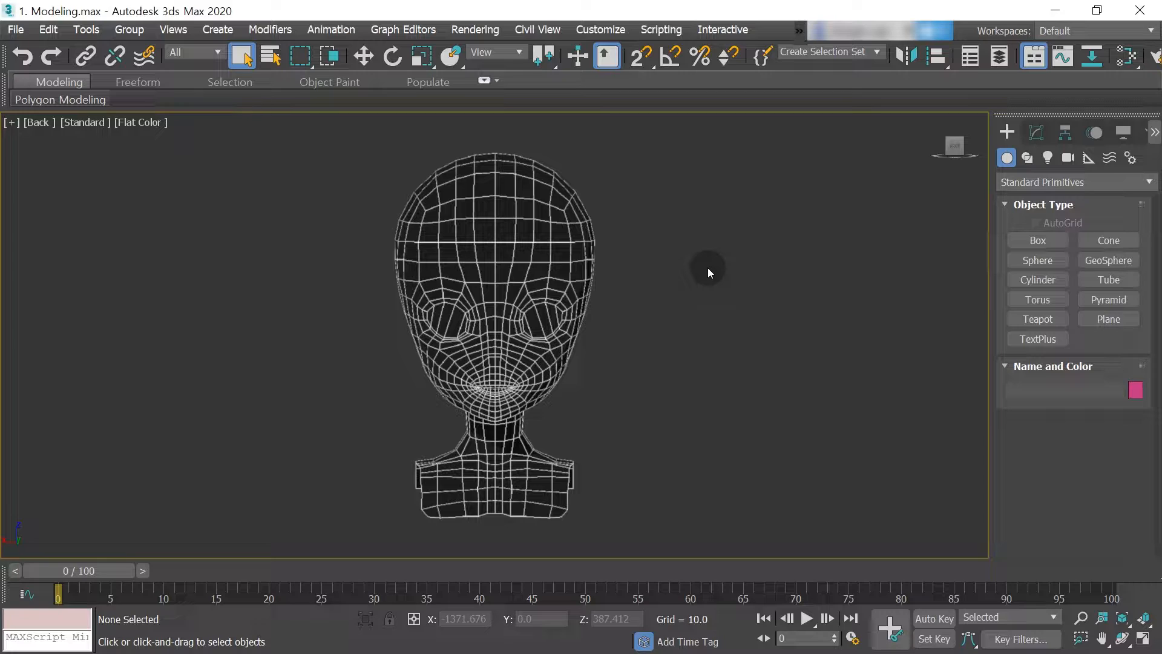
Hide the Plane001 reference plane behind the head, and unhide all objects again.
{"action": "right_click", "coordinate": [588, 284]}
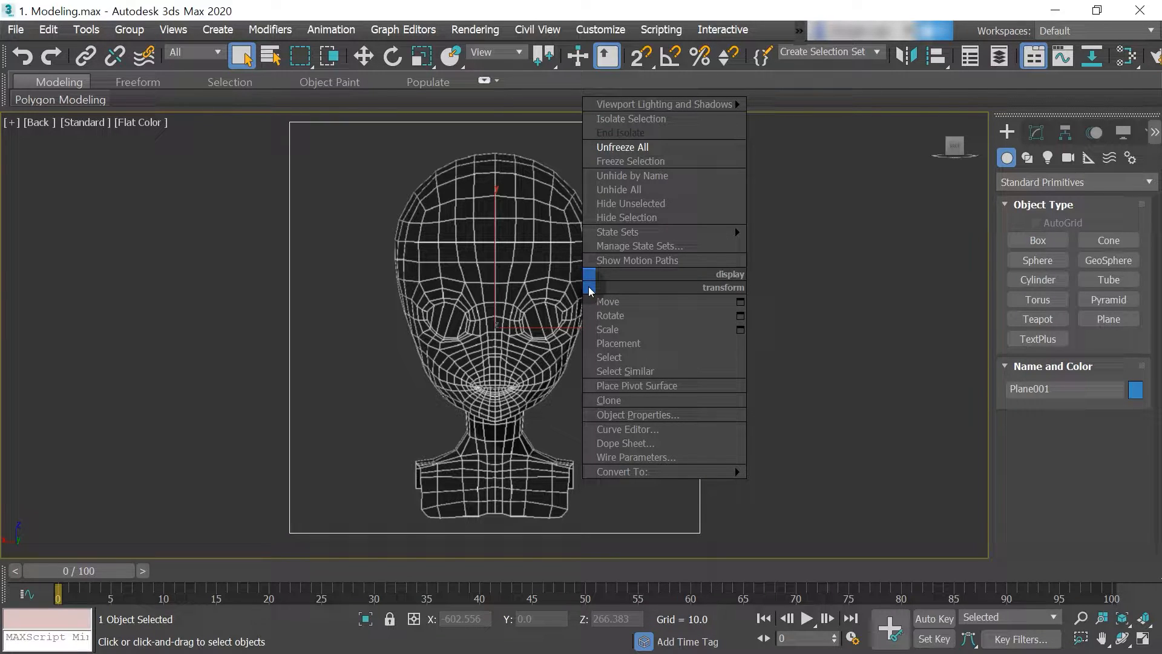
{"action": "left_click", "coordinate": [598, 212]}
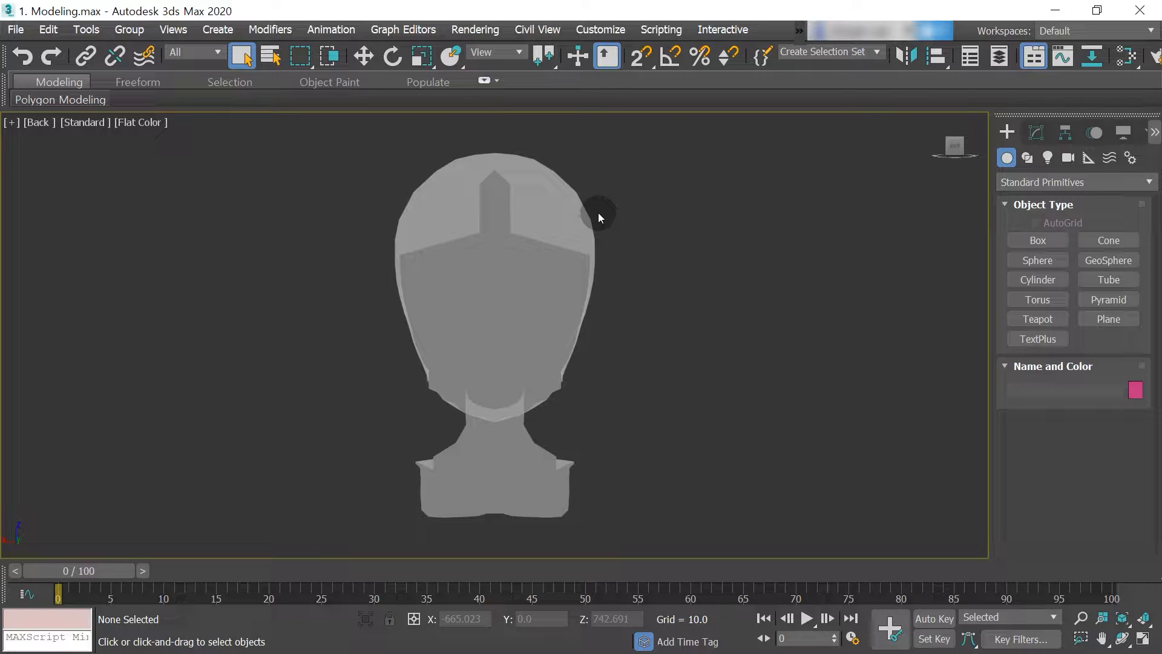
{"action": "right_click", "coordinate": [599, 216]}
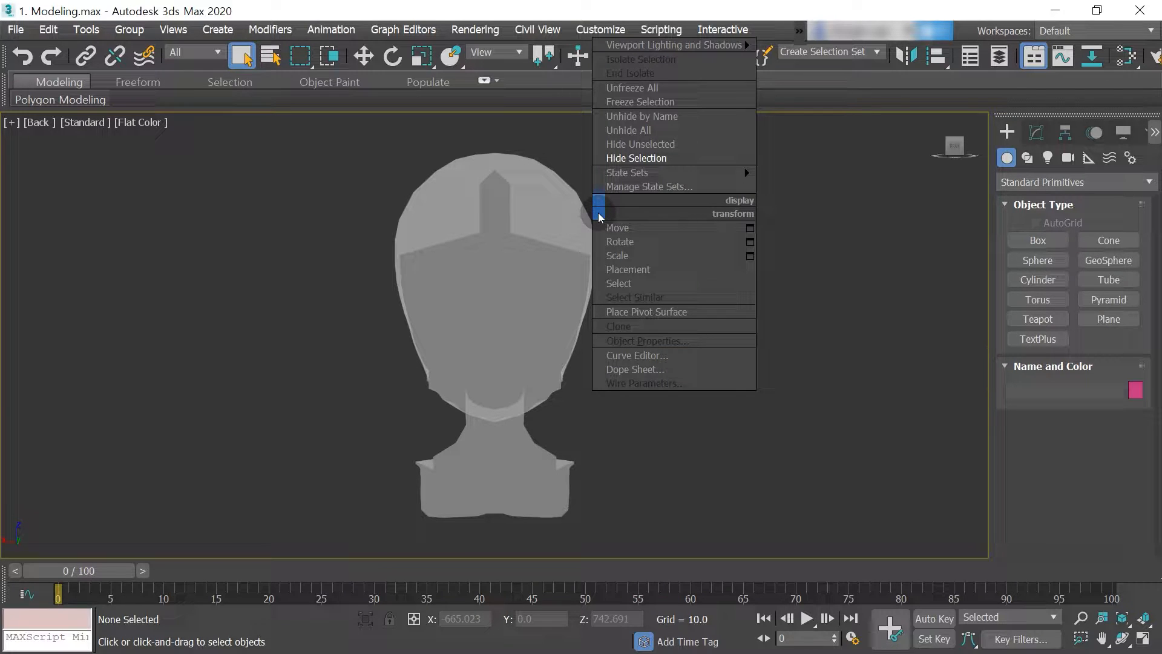
{"action": "mouse_move", "coordinate": [629, 171]}
{"action": "left_click", "coordinate": [636, 130]}
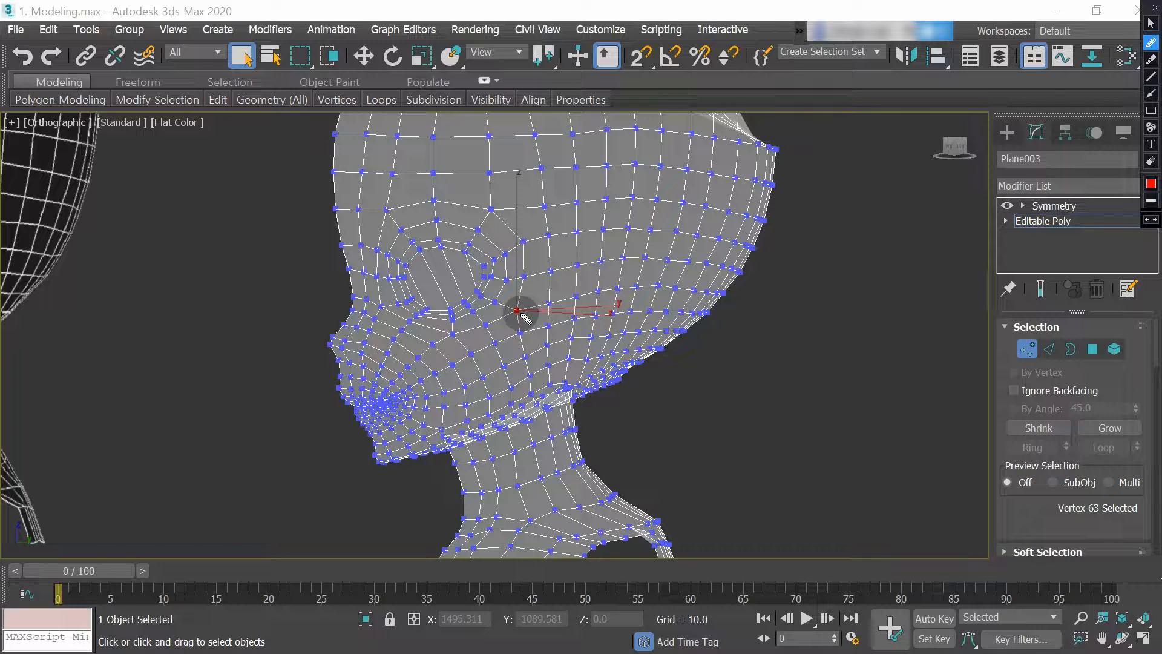
Trace the axes of the selected cheek vertex in red from two different viewing angles.
{"action": "mouse_move", "coordinate": [515, 310]}
{"action": "left_mouse_down"}
{"action": "mouse_move", "coordinate": [515, 180]}
{"action": "mouse_move", "coordinate": [516, 311]}
{"action": "mouse_move", "coordinate": [611, 323]}
{"action": "left_mouse_up"}
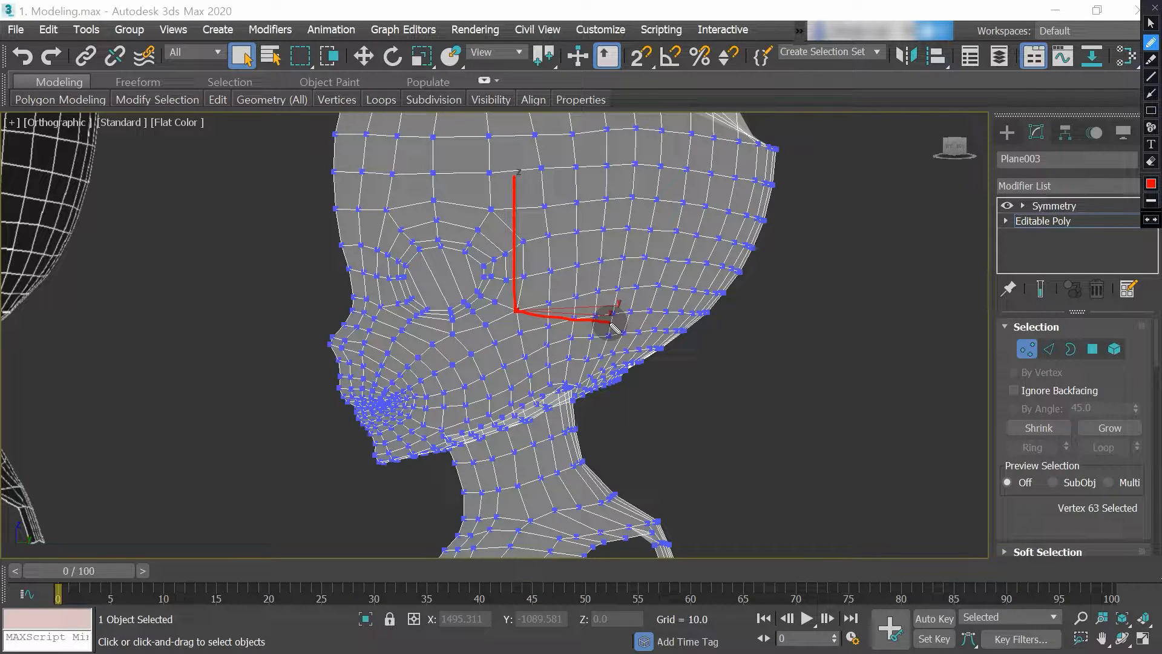
{"action": "key", "text": "Escape"}
{"action": "middle_click_drag", "start_coordinate": [611, 322], "coordinate": [559, 328], "text": "alt"}
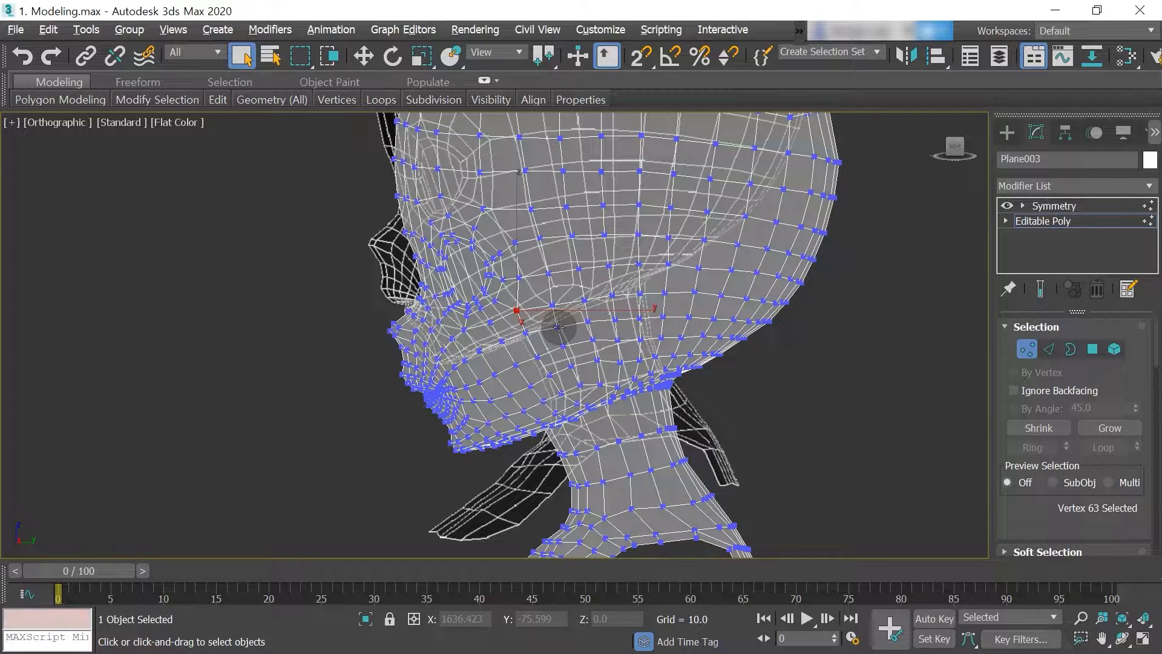
{"action": "key", "text": "ctrl+alt+d"}
{"action": "left_click_drag", "start_coordinate": [515, 174], "coordinate": [508, 303]}
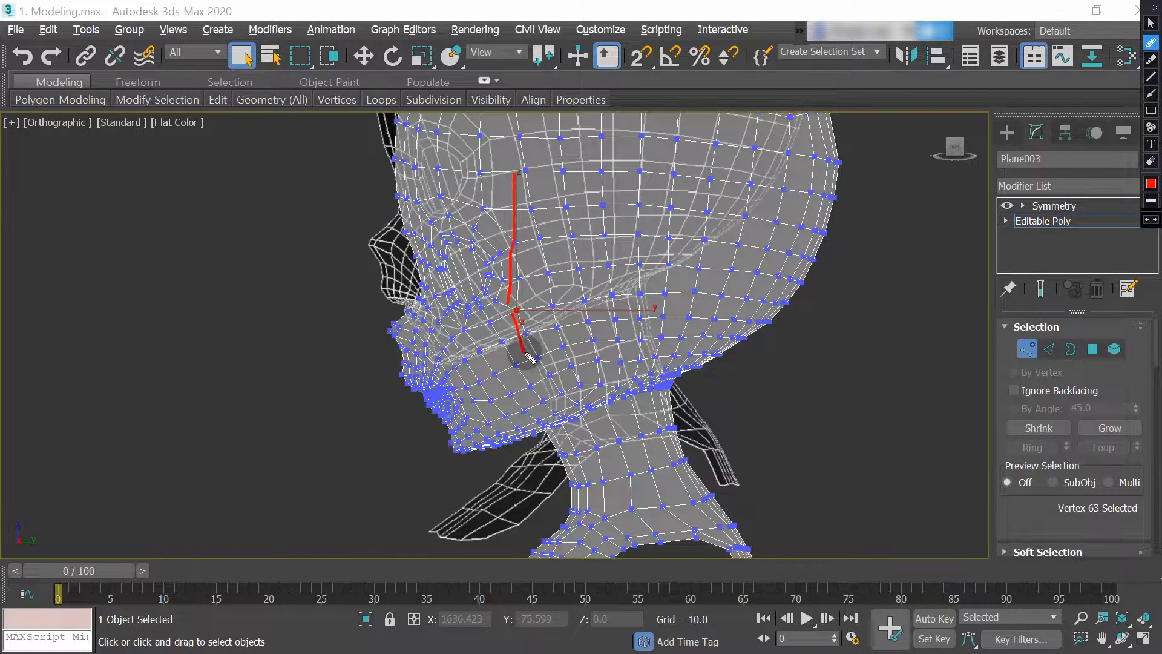
{"action": "key", "text": "Escape"}
Display the Move gizmo on a vertex at the side of the head and trace its axes in red.
{"action": "key", "text": "w"}
{"action": "mouse_move", "coordinate": [599, 309]}
{"action": "left_mouse_down"}
{"action": "mouse_move", "coordinate": [666, 309]}
{"action": "mouse_move", "coordinate": [583, 313]}
{"action": "left_mouse_up"}
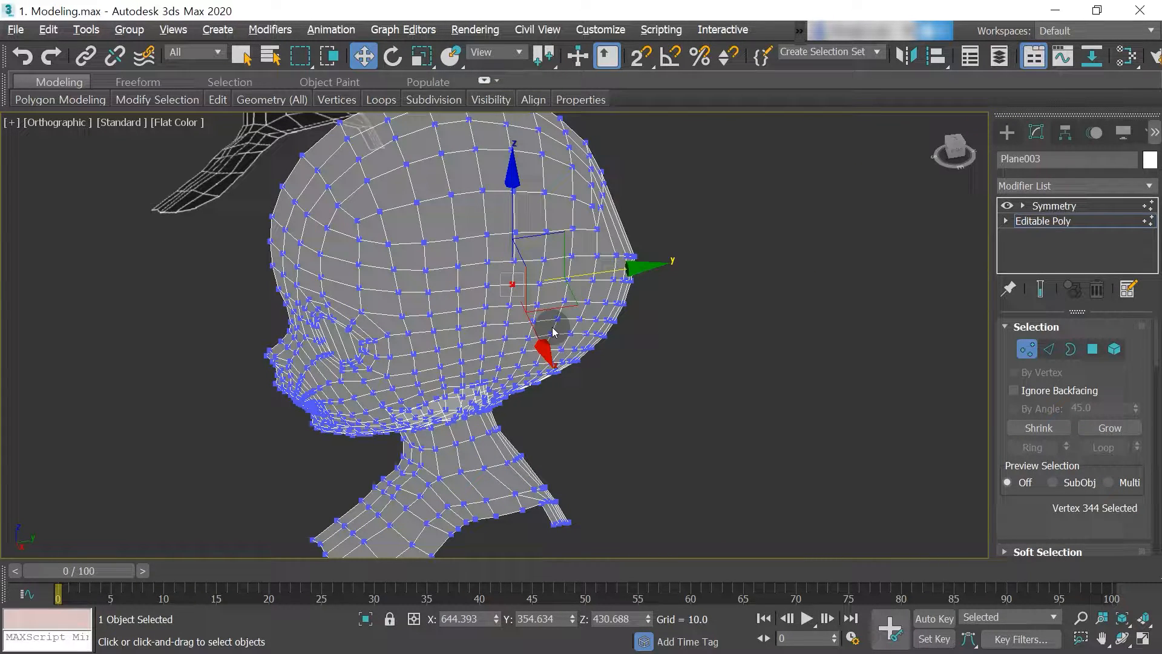
{"action": "key", "text": "ctrl+alt+d"}
{"action": "left_click_drag", "start_coordinate": [512, 160], "coordinate": [509, 284]}
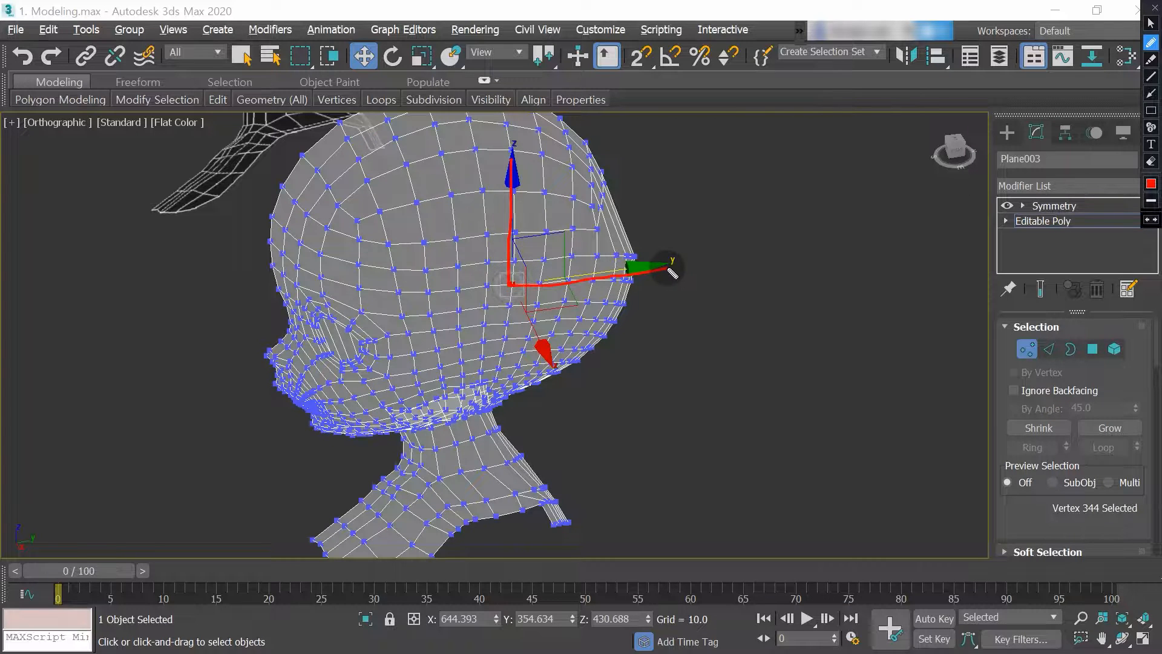
{"action": "key", "text": "ctrl+alt+d"}
{"action": "left_click_drag", "start_coordinate": [545, 337], "coordinate": [523, 310]}
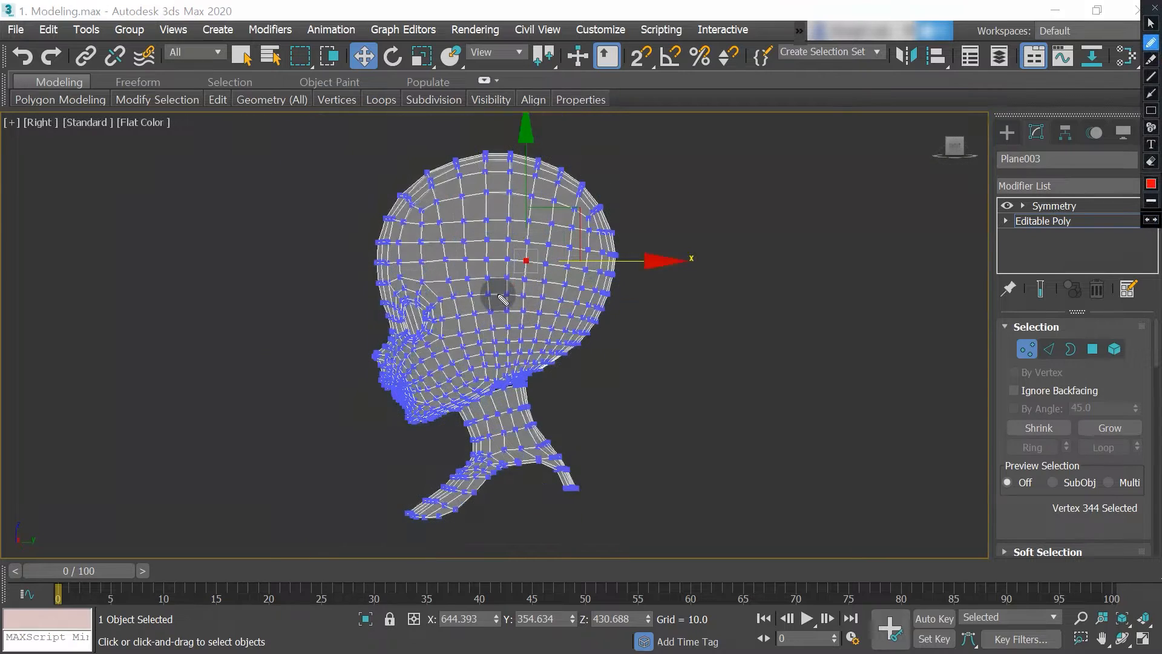
Outline the back half of the head and neck in red in the right view.
{"action": "mouse_move", "coordinate": [500, 294]}
{"action": "left_mouse_down"}
{"action": "mouse_move", "coordinate": [494, 130]}
{"action": "mouse_move", "coordinate": [363, 231]}
{"action": "mouse_move", "coordinate": [387, 502]}
{"action": "mouse_move", "coordinate": [517, 528]}
{"action": "mouse_move", "coordinate": [525, 431]}
{"action": "mouse_move", "coordinate": [502, 378]}
{"action": "mouse_move", "coordinate": [499, 194]}
{"action": "mouse_move", "coordinate": [577, 150]}
{"action": "mouse_move", "coordinate": [623, 325]}
{"action": "mouse_move", "coordinate": [535, 499]}
{"action": "mouse_move", "coordinate": [501, 399]}
{"action": "mouse_move", "coordinate": [503, 298]}
{"action": "left_mouse_up"}
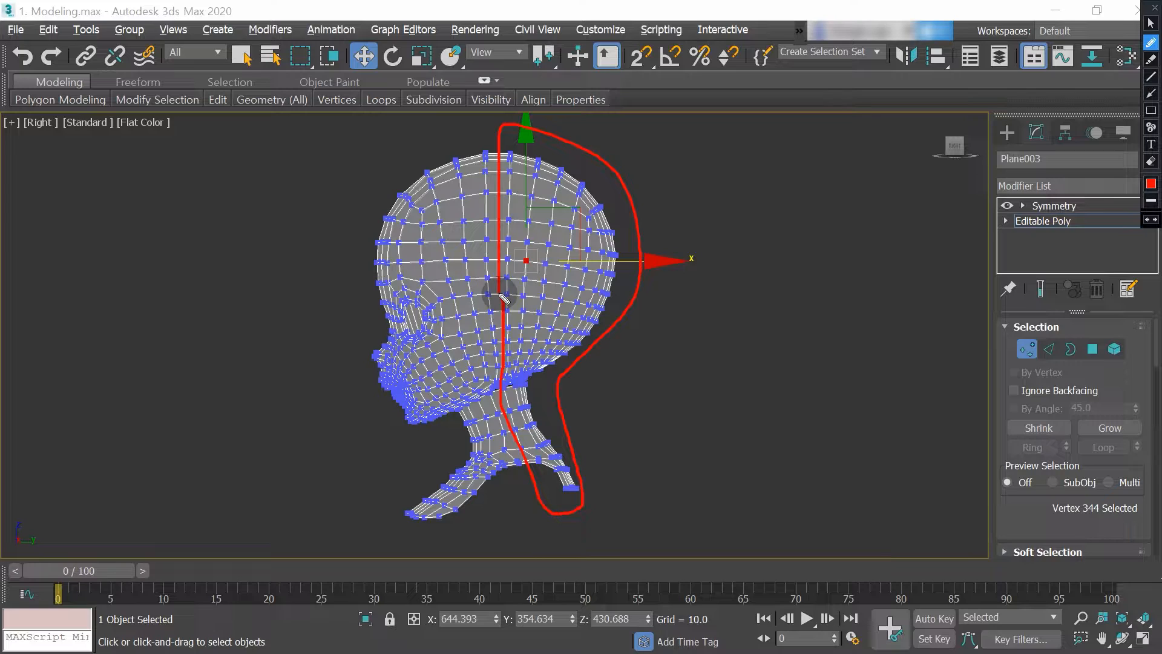
{"action": "key", "text": "Escape"}
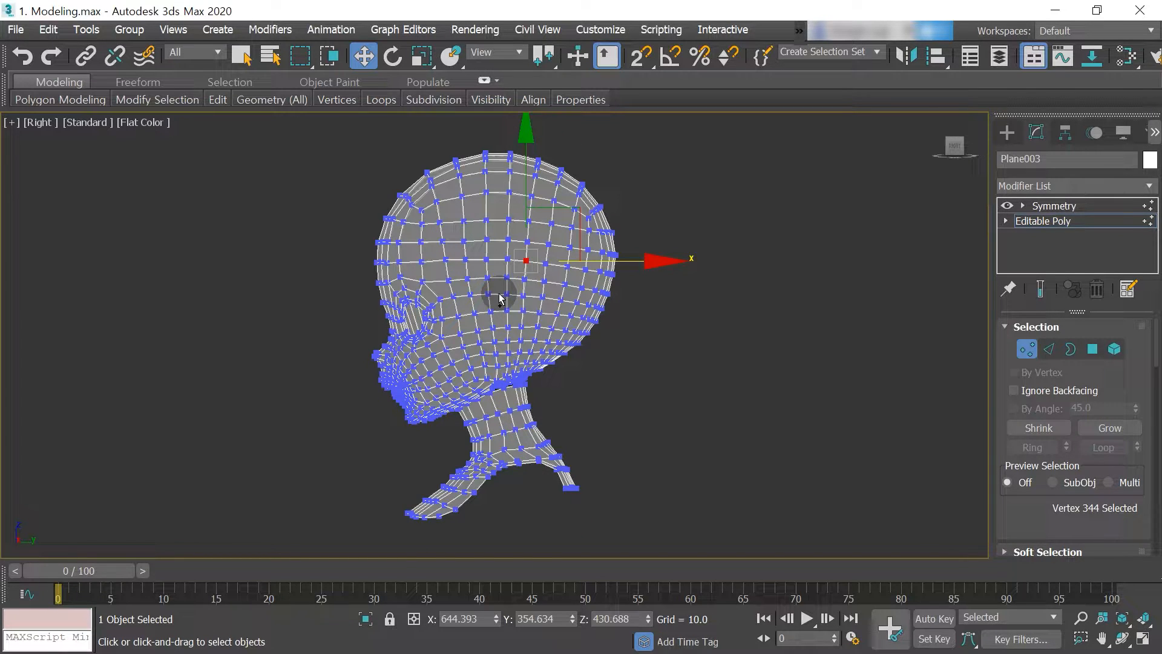
{"action": "key", "text": "ctrl+shift+1"}
{"action": "mouse_move", "coordinate": [517, 140]}
{"action": "left_mouse_down"}
{"action": "mouse_move", "coordinate": [617, 300]}
{"action": "mouse_move", "coordinate": [543, 382]}
{"action": "left_mouse_up"}
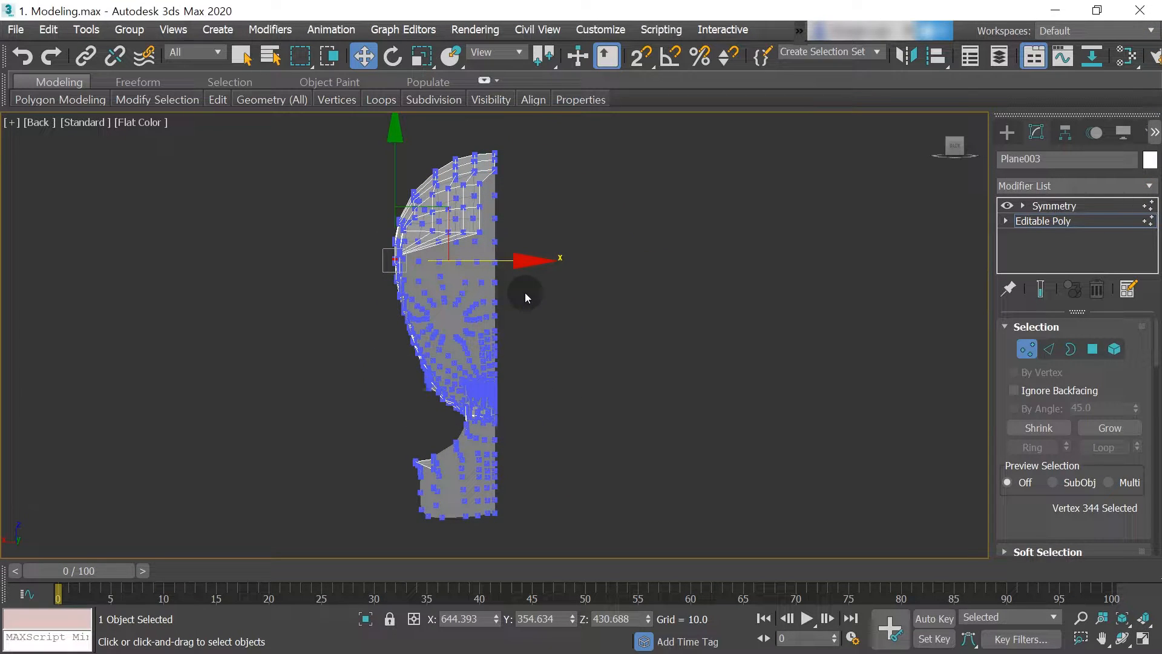
Select a vertex on the head's centre line, examine the open edges at the back of the head, and clear the selection.
{"action": "left_click", "coordinate": [495, 262]}
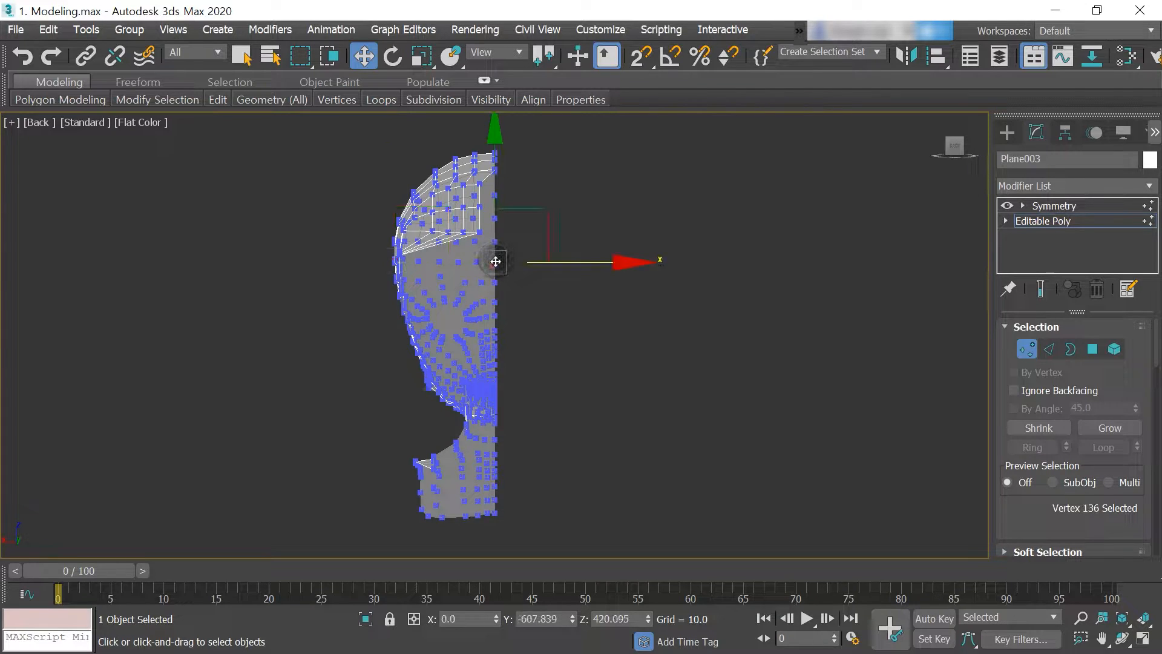
{"action": "left_click", "coordinate": [593, 353]}
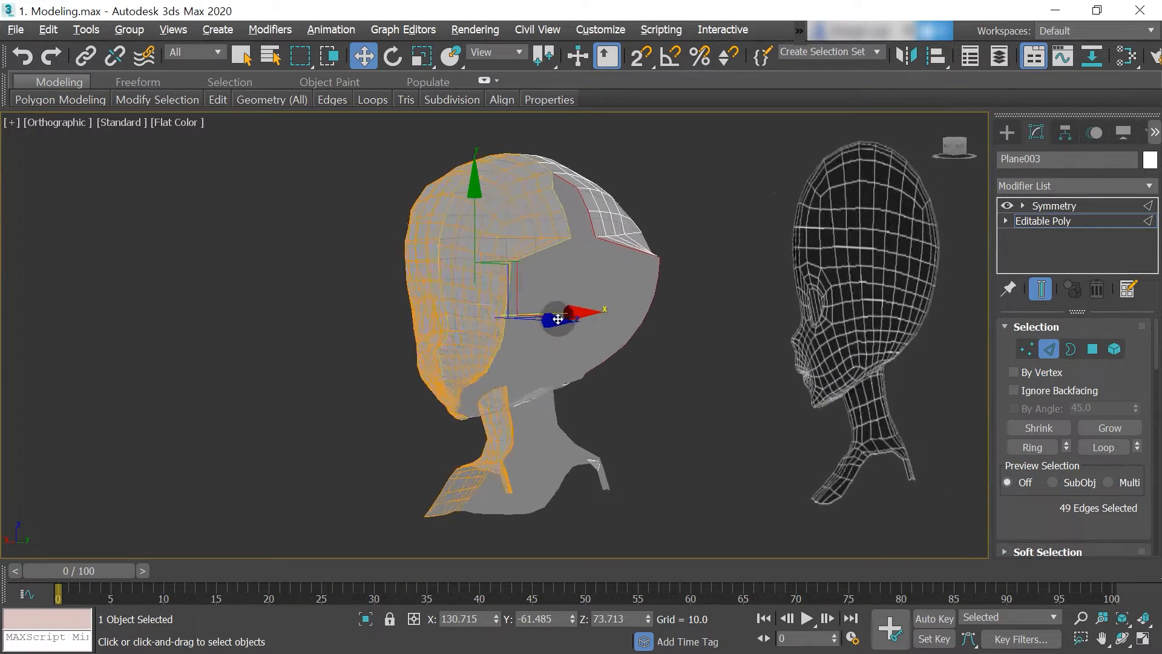
{"action": "middle_click_drag", "start_coordinate": [557, 319], "coordinate": [563, 319], "text": "alt"}
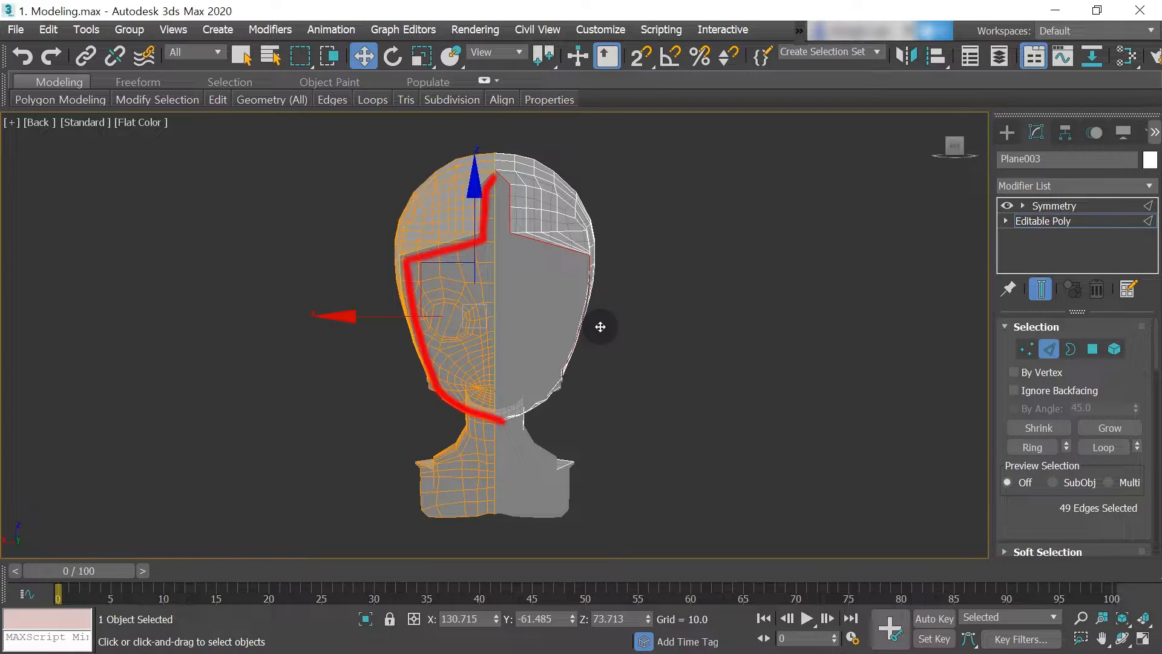
{"action": "key", "text": "q"}
{"action": "left_click", "coordinate": [623, 319]}
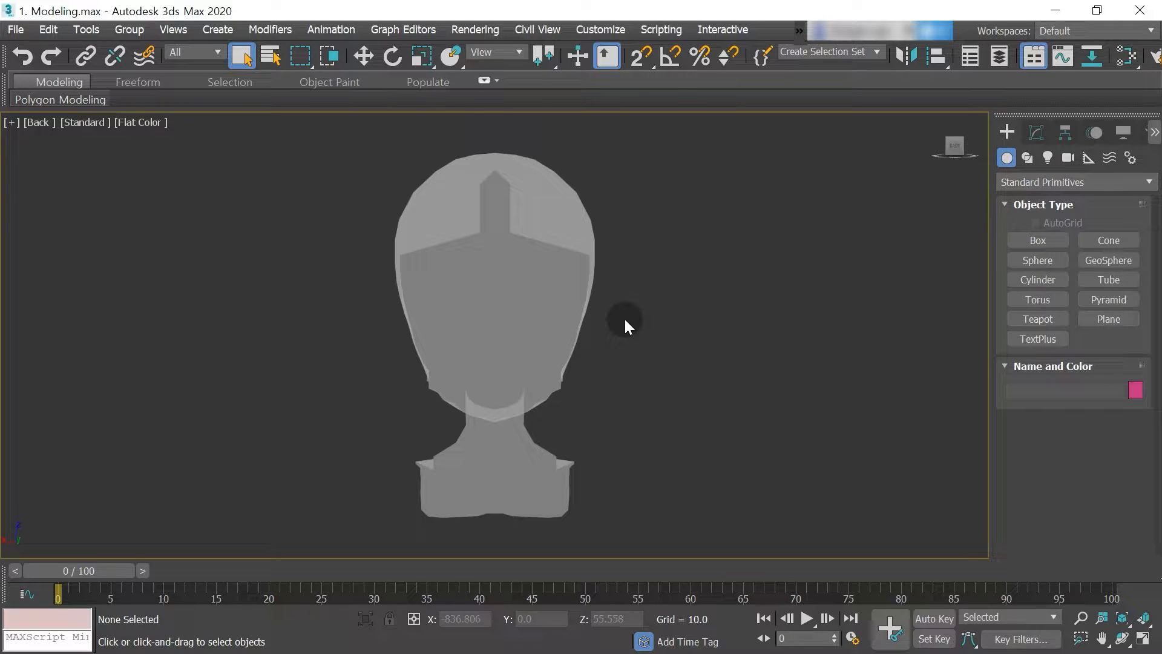
Hide the head mesh and draw a sphere with a radius of about 944 in the back view.
{"action": "left_click", "coordinate": [539, 259]}
{"action": "right_click", "coordinate": [539, 259]}
{"action": "left_click", "coordinate": [581, 207]}
{"action": "left_click", "coordinate": [1035, 264]}
{"action": "left_click_drag", "start_coordinate": [473, 287], "coordinate": [518, 428]}
Rotate the sphere with angle snap so its poles point up and down, and unhide the head mesh.
{"action": "key", "text": "e"}
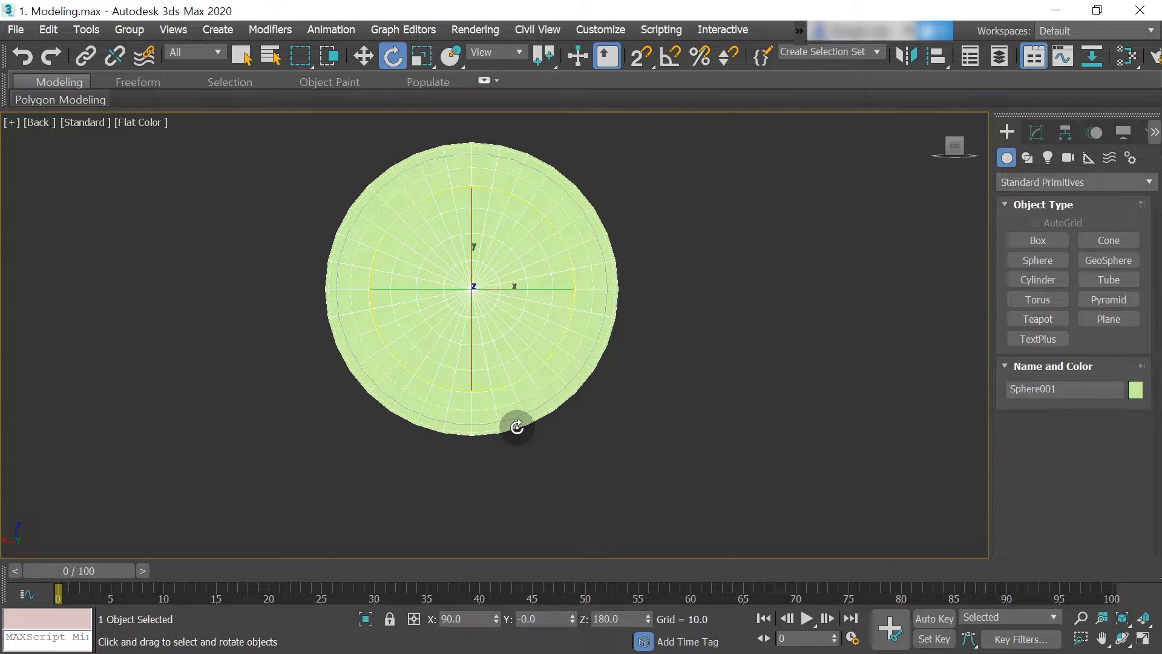
{"action": "key", "text": "a"}
{"action": "left_click_drag", "start_coordinate": [473, 387], "coordinate": [475, 285]}
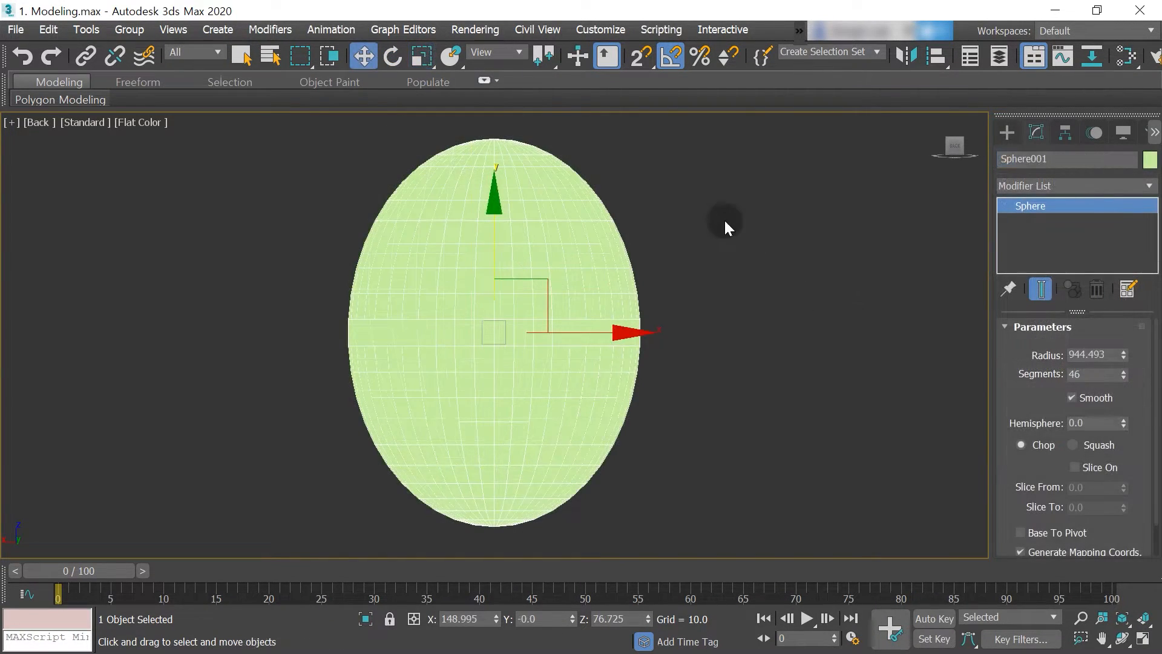
{"action": "right_click", "coordinate": [720, 188]}
{"action": "left_click", "coordinate": [759, 108]}
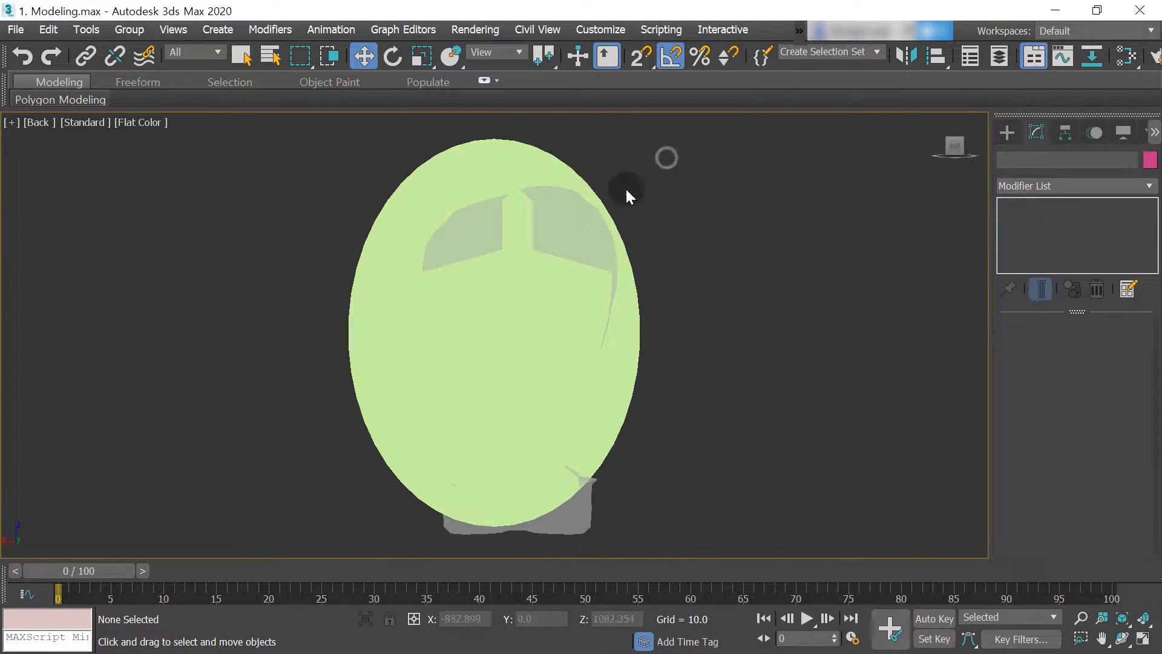
Scale down and reposition the sphere in the back view so it fits the head's width and height.
{"action": "left_click", "coordinate": [547, 283]}
{"action": "left_click_drag", "start_coordinate": [547, 283], "coordinate": [589, 394]}
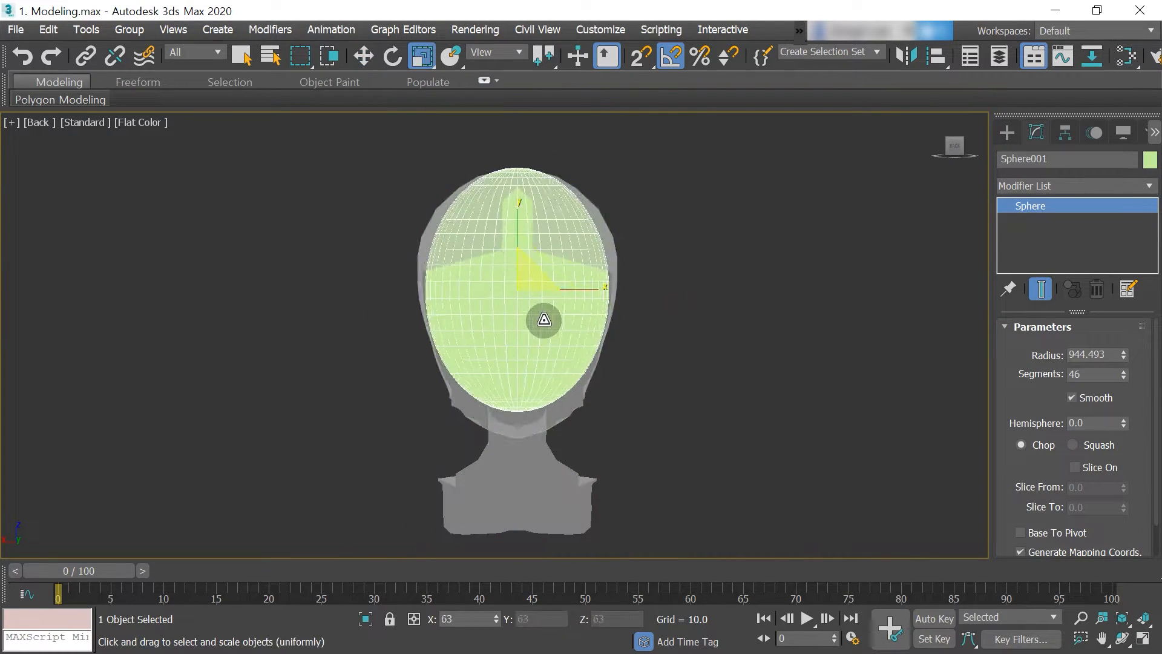
{"action": "left_click_drag", "start_coordinate": [544, 319], "coordinate": [545, 312]}
{"action": "key", "text": "w"}
{"action": "left_click_drag", "start_coordinate": [569, 233], "coordinate": [565, 239]}
{"action": "key", "text": "r"}
{"action": "left_click_drag", "start_coordinate": [514, 182], "coordinate": [513, 188]}
{"action": "key", "text": "w"}
{"action": "key", "text": "r"}
{"action": "mouse_move", "coordinate": [555, 248]}
{"action": "left_mouse_down"}
{"action": "mouse_move", "coordinate": [530, 256]}
{"action": "mouse_move", "coordinate": [558, 246]}
{"action": "left_mouse_up"}
{"action": "key", "text": "w"}
Move the sphere over the head in the top view and scale its depth to about 105% to match the skull.
{"action": "middle_click_drag", "start_coordinate": [582, 236], "coordinate": [566, 347], "text": "alt"}
{"action": "key", "text": "t"}
{"action": "left_click_drag", "start_coordinate": [532, 200], "coordinate": [530, 175]}
{"action": "key", "text": "r"}
{"action": "key", "text": "w"}
{"action": "left_click_drag", "start_coordinate": [532, 209], "coordinate": [532, 182]}
{"action": "key", "text": "r"}
{"action": "left_click", "coordinate": [634, 286]}
{"action": "left_click", "coordinate": [623, 290]}
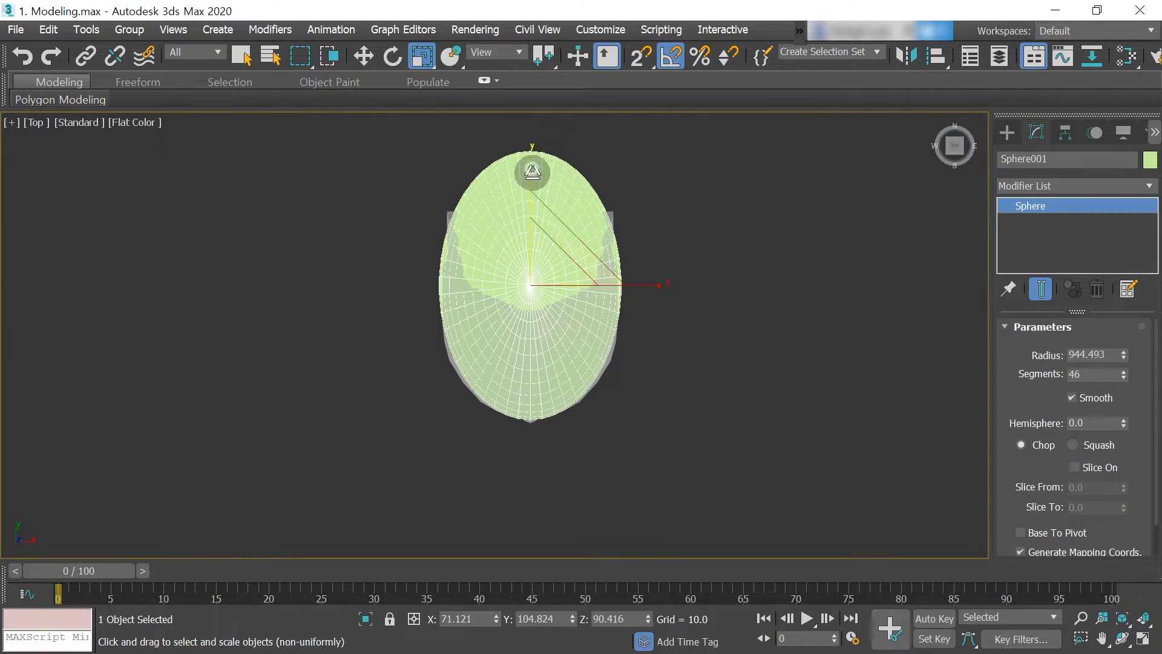
Convert the sphere to an Editable Poly and scale its depth to about 84% to fit the skull in the right view.
{"action": "key", "text": "f"}
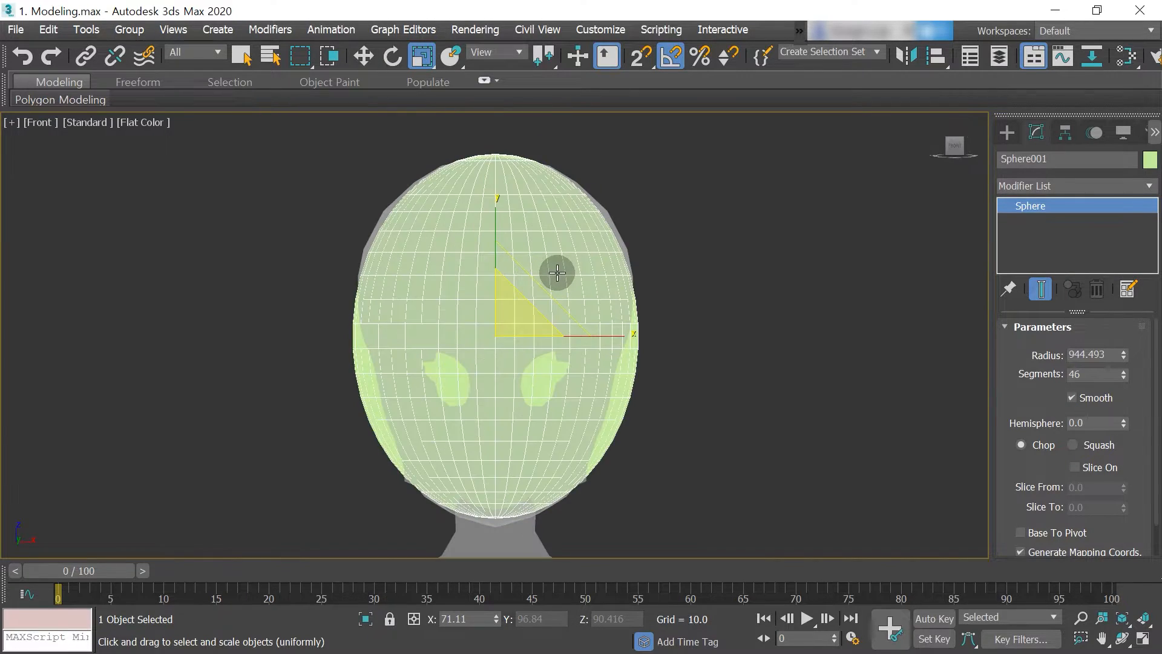
{"action": "middle_click_drag", "start_coordinate": [423, 254], "coordinate": [450, 223], "text": "alt"}
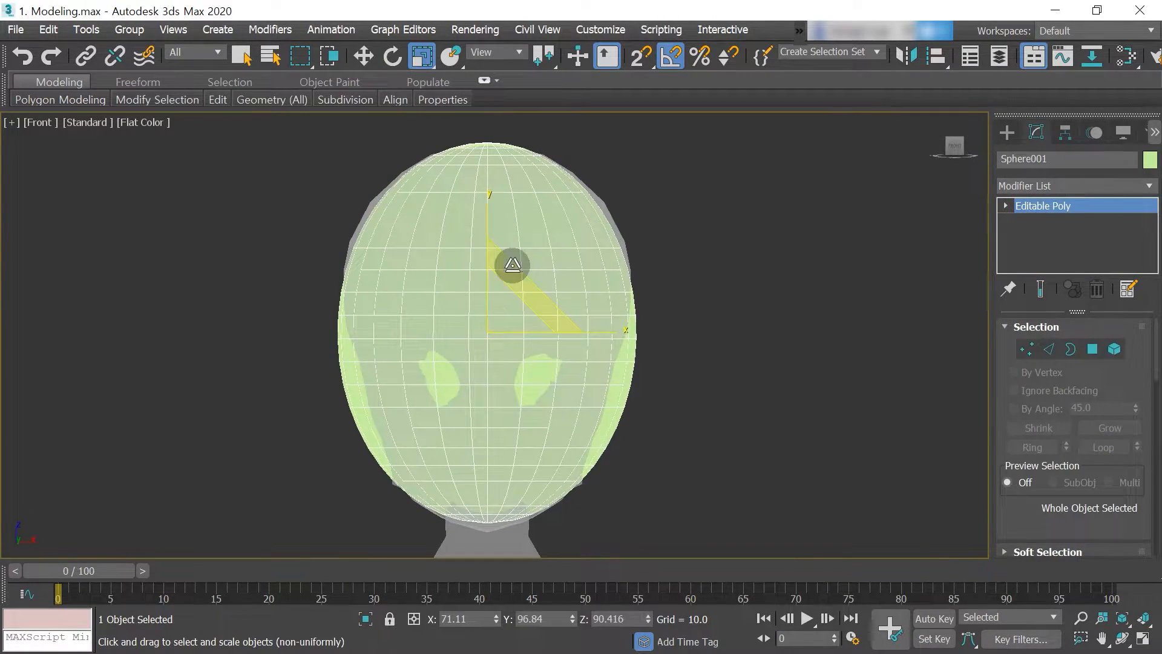
{"action": "middle_click_drag", "start_coordinate": [612, 238], "coordinate": [567, 333], "text": "alt"}
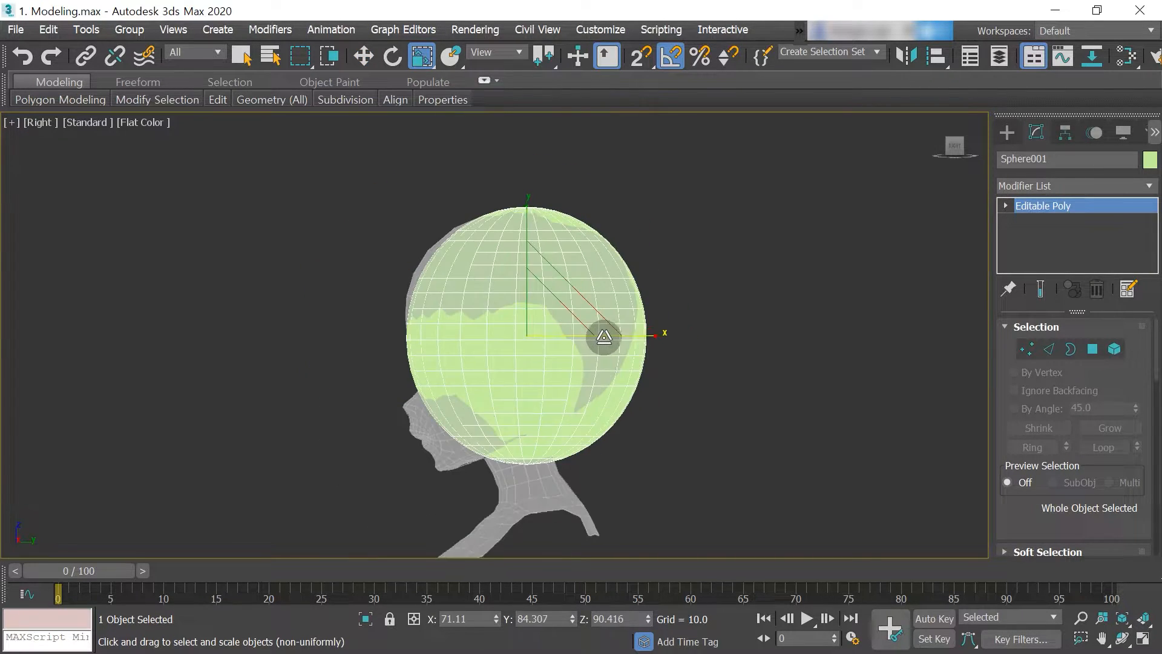
{"action": "key", "text": "w"}
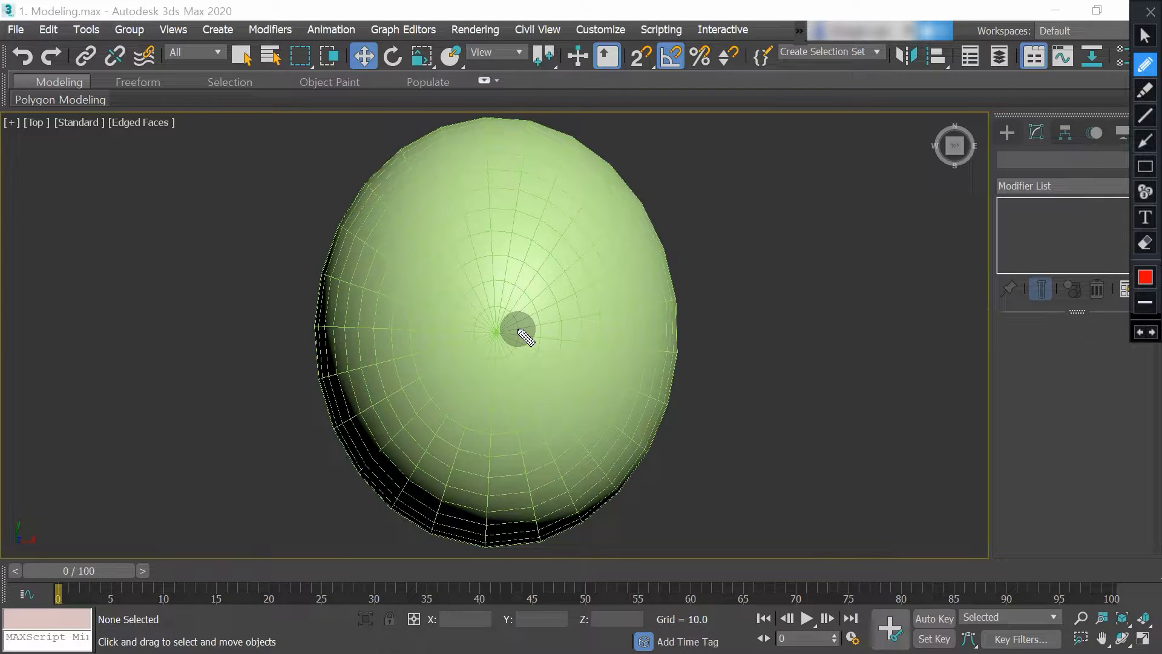
Mark the sphere's narrowing polygons and the edge lines converging at its pole in red in the top view.
{"action": "mouse_move", "coordinate": [542, 335]}
{"action": "left_mouse_down"}
{"action": "mouse_move", "coordinate": [565, 319]}
{"action": "mouse_move", "coordinate": [615, 343]}
{"action": "left_mouse_up"}
{"action": "mouse_move", "coordinate": [495, 327]}
{"action": "left_mouse_down"}
{"action": "mouse_move", "coordinate": [672, 245]}
{"action": "mouse_move", "coordinate": [645, 188]}
{"action": "left_mouse_up"}
{"action": "mouse_move", "coordinate": [496, 326]}
{"action": "left_mouse_down"}
{"action": "mouse_move", "coordinate": [627, 147]}
{"action": "mouse_move", "coordinate": [576, 133]}
{"action": "left_mouse_up"}
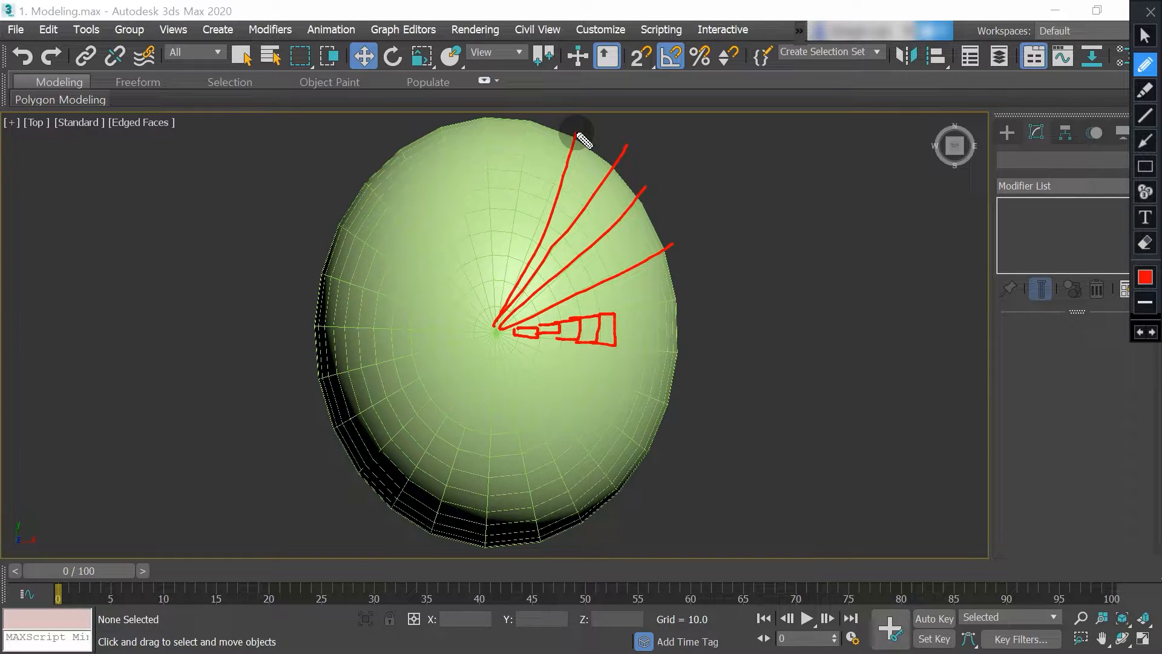
{"action": "key", "text": "Escape"}
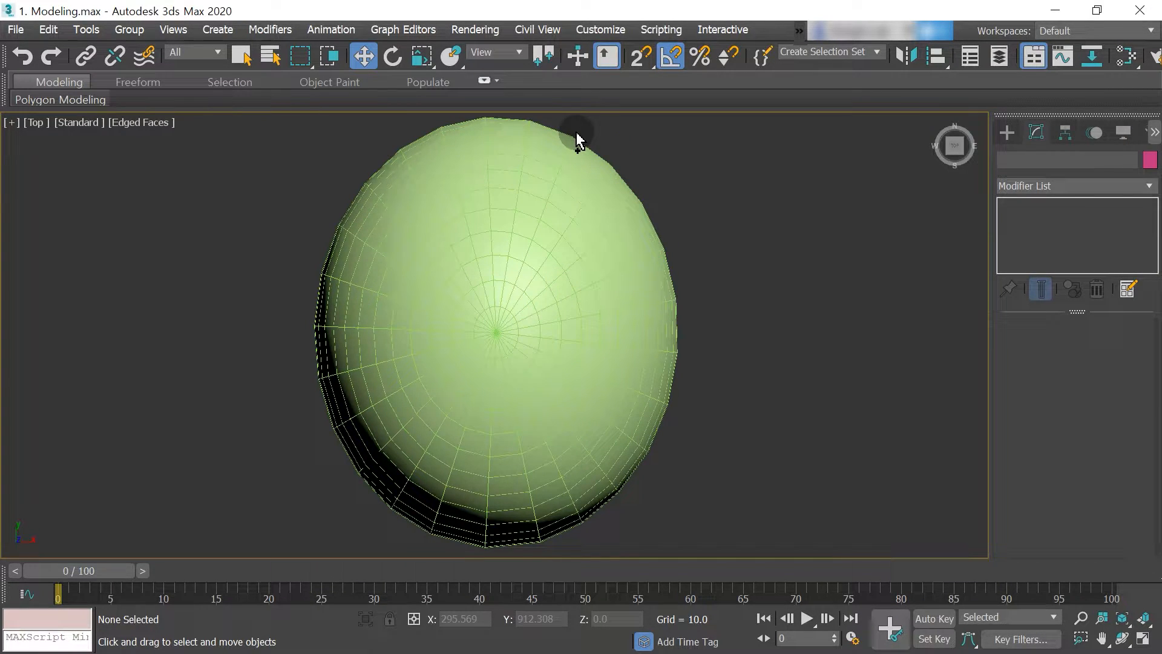
Mark a column of polygons and the vertical edge loops on the sphere in red in the back view.
{"action": "key", "text": "v"}
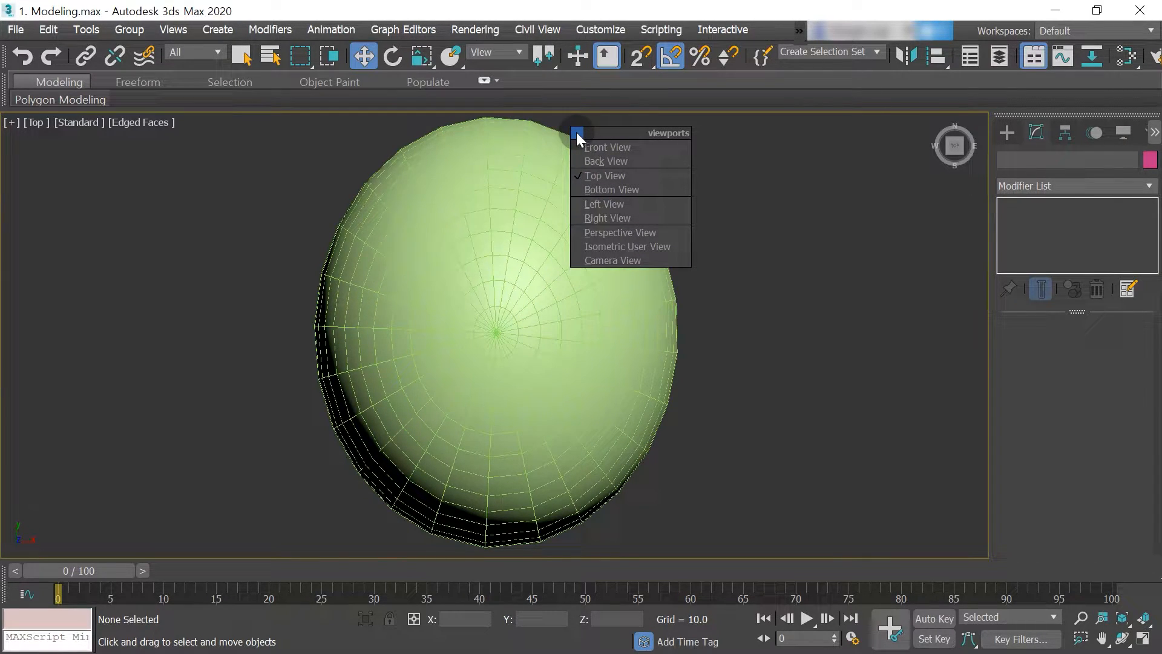
{"action": "key", "text": "k"}
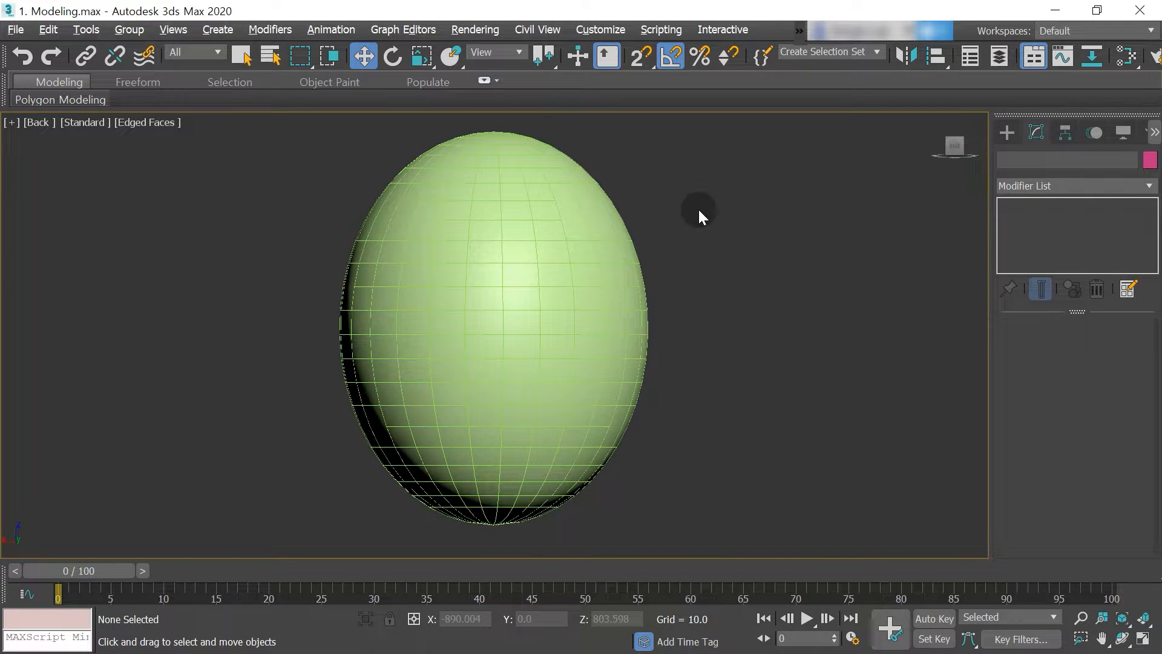
{"action": "key", "text": "ctrl+alt+d"}
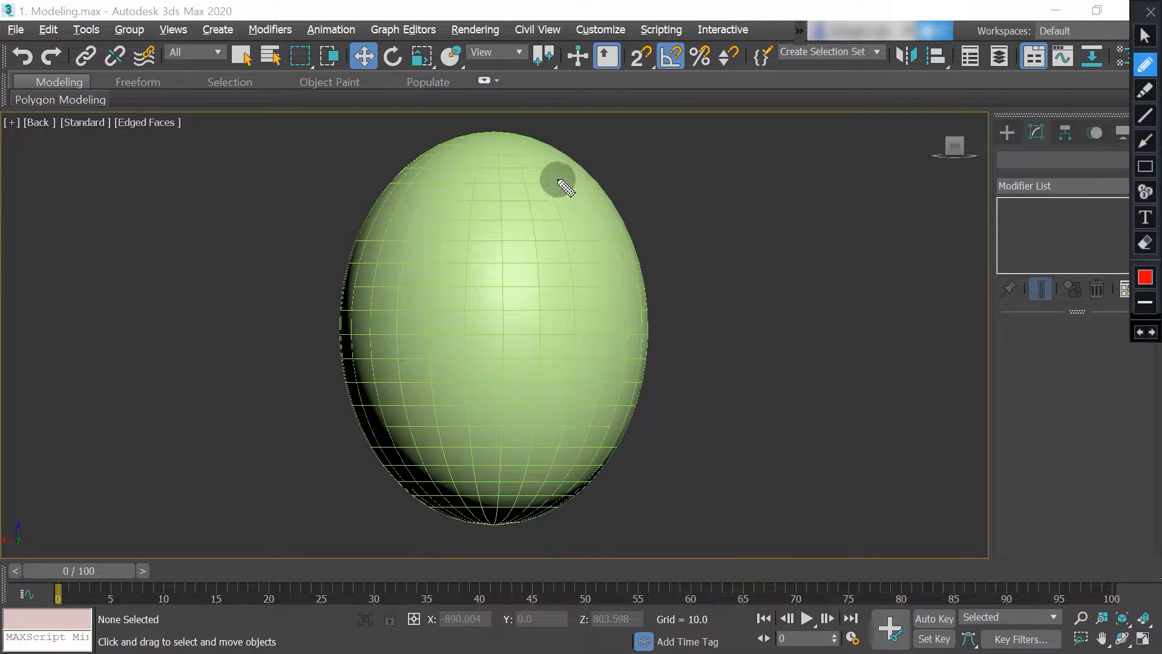
{"action": "mouse_move", "coordinate": [478, 165]}
{"action": "left_mouse_down"}
{"action": "mouse_move", "coordinate": [502, 200]}
{"action": "mouse_move", "coordinate": [469, 259]}
{"action": "mouse_move", "coordinate": [484, 263]}
{"action": "left_mouse_up"}
{"action": "mouse_move", "coordinate": [485, 129]}
{"action": "left_mouse_down"}
{"action": "mouse_move", "coordinate": [472, 409]}
{"action": "mouse_move", "coordinate": [493, 528]}
{"action": "mouse_move", "coordinate": [435, 337]}
{"action": "mouse_move", "coordinate": [460, 524]}
{"action": "mouse_move", "coordinate": [407, 223]}
{"action": "mouse_move", "coordinate": [445, 506]}
{"action": "left_mouse_up"}
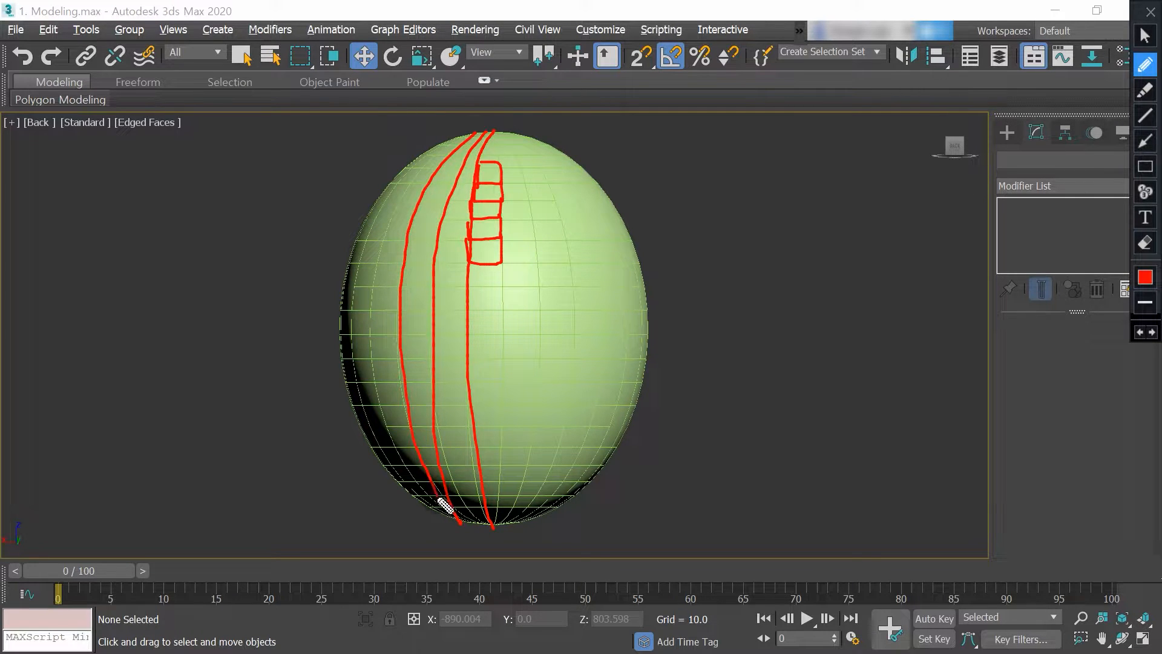
Mark one more vertical edge loop near the sphere's outer side in red in the back view.
{"action": "left_click_drag", "start_coordinate": [433, 161], "coordinate": [395, 436]}
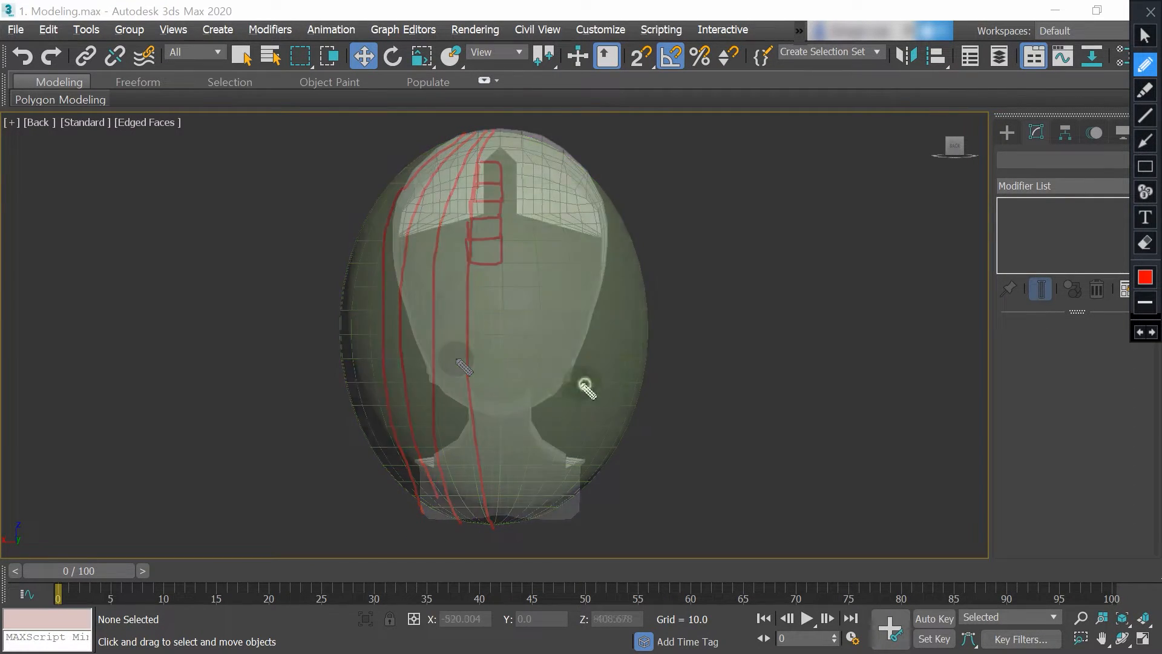
{"action": "mouse_move", "coordinate": [584, 382]}
{"action": "left_mouse_down"}
{"action": "mouse_move", "coordinate": [382, 544]}
{"action": "mouse_move", "coordinate": [593, 396]}
{"action": "left_mouse_up"}
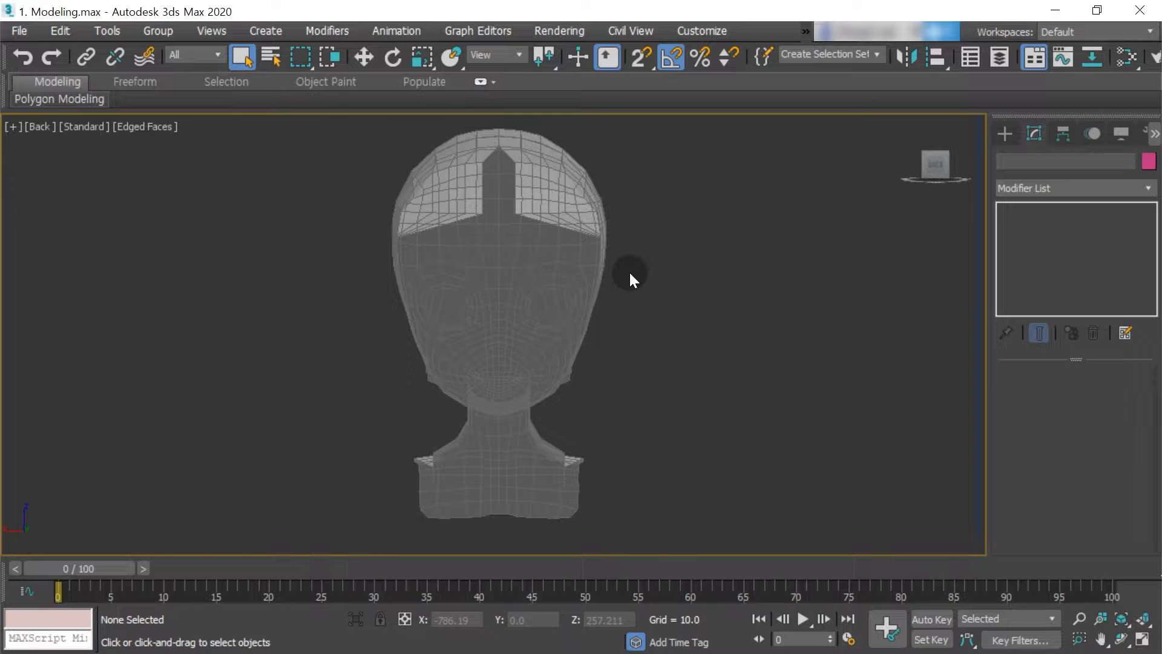
Select the head mesh and, at the Edge level of its Editable Poly, select its open border edges.
{"action": "left_click", "coordinate": [553, 238]}
{"action": "left_click", "coordinate": [1040, 226]}
{"action": "key", "text": "3"}
{"action": "scroll", "coordinate": [467, 180], "scroll_direction": "up", "scroll_amount": 3}
{"action": "key", "text": "2"}
{"action": "left_click", "coordinate": [489, 173]}
{"action": "double_click", "coordinate": [490, 173]}
{"action": "middle_click_drag", "start_coordinate": [511, 155], "coordinate": [561, 293], "text": "alt"}
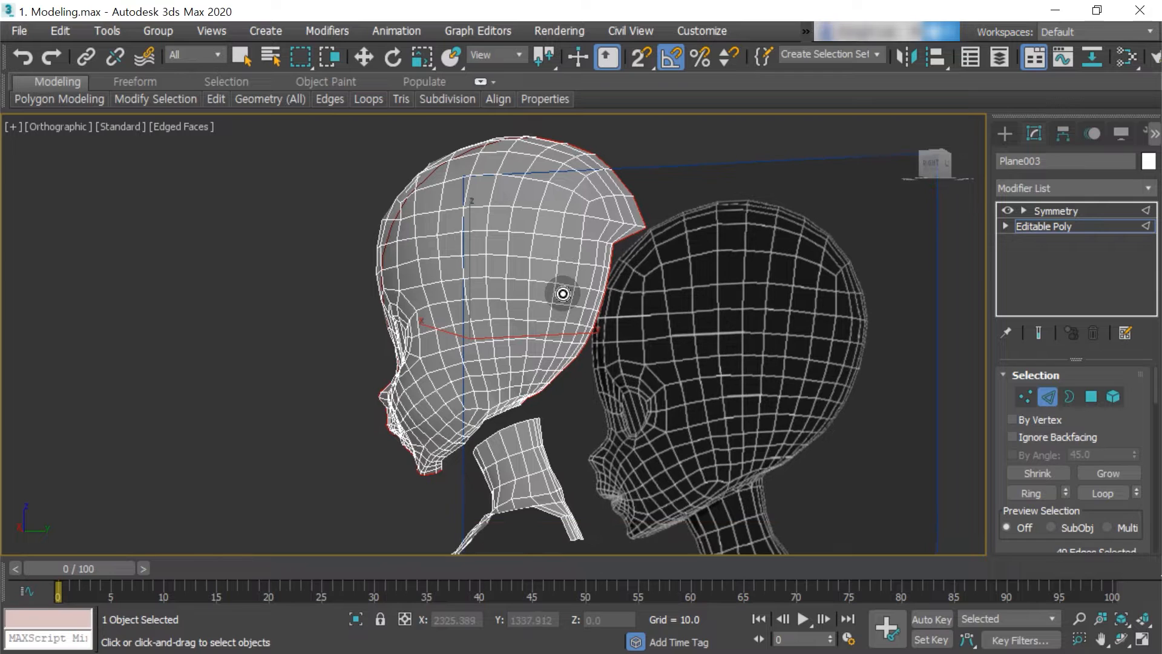
Deselect the face's center-line edges and the stray jaw edges, keeping only the edges around the head's back opening selected.
{"action": "key", "text": "shift+z"}
{"action": "middle_click_drag", "start_coordinate": [484, 230], "coordinate": [445, 138], "text": "alt"}
{"action": "left_click_drag", "start_coordinate": [446, 395], "coordinate": [447, 397], "text": "alt"}
{"action": "middle_click_drag", "start_coordinate": [438, 285], "coordinate": [514, 284], "text": "alt"}
{"action": "scroll", "coordinate": [398, 314], "scroll_direction": "up", "scroll_amount": 5}
{"action": "middle_click_drag", "start_coordinate": [399, 315], "coordinate": [472, 290], "text": "alt"}
{"action": "scroll", "coordinate": [521, 270], "scroll_direction": "up", "scroll_amount": 5}
{"action": "middle_click_drag", "start_coordinate": [256, 489], "coordinate": [574, 208]}
{"action": "scroll", "coordinate": [376, 267], "scroll_direction": "up", "scroll_amount": 3}
{"action": "double_click", "coordinate": [402, 262], "text": "ctrl"}
{"action": "scroll", "coordinate": [405, 260], "scroll_direction": "down", "scroll_amount": 5}
{"action": "scroll", "coordinate": [547, 236], "scroll_direction": "up", "scroll_amount": 6}
{"action": "left_click", "coordinate": [570, 208], "text": "ctrl"}
{"action": "scroll", "coordinate": [404, 184], "scroll_direction": "down", "scroll_amount": 4}
{"action": "middle_click_drag", "start_coordinate": [394, 176], "coordinate": [391, 150], "text": "alt"}
{"action": "scroll", "coordinate": [390, 181], "scroll_direction": "down", "scroll_amount": 4}
{"action": "middle_click_drag", "start_coordinate": [389, 209], "coordinate": [387, 307]}
{"action": "left_click_drag", "start_coordinate": [198, 187], "coordinate": [419, 455], "text": "alt"}
{"action": "middle_click_drag", "start_coordinate": [469, 351], "coordinate": [454, 291], "text": "alt"}
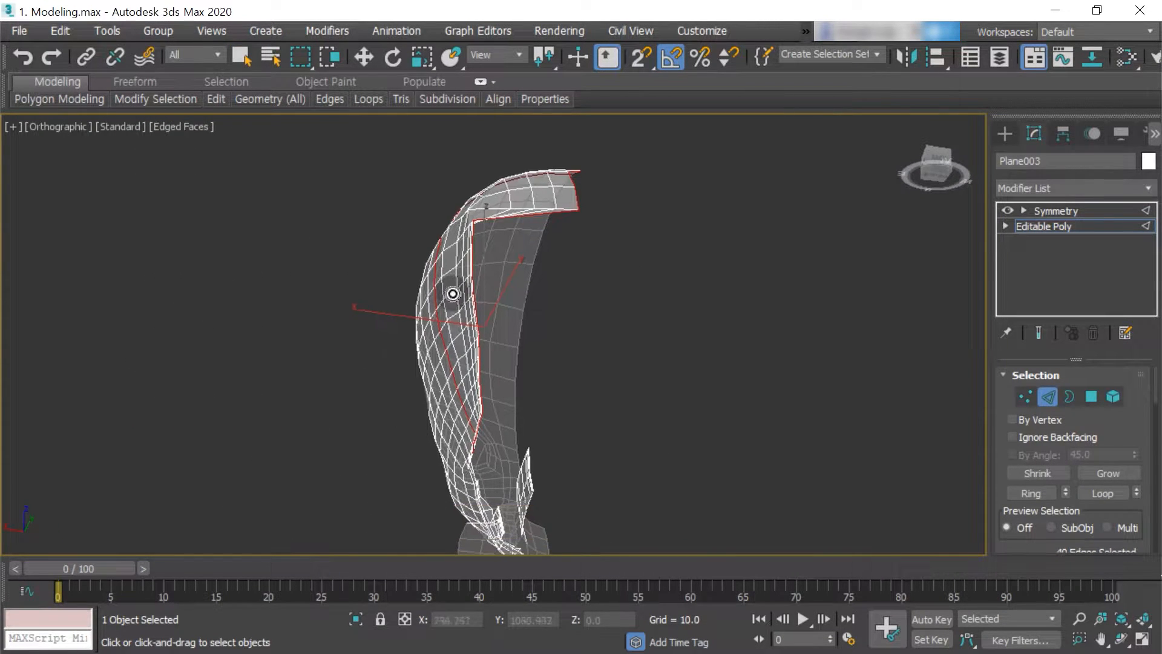
{"action": "key", "text": "v"}
{"action": "middle_click_drag", "start_coordinate": [507, 237], "coordinate": [482, 115], "text": "alt"}
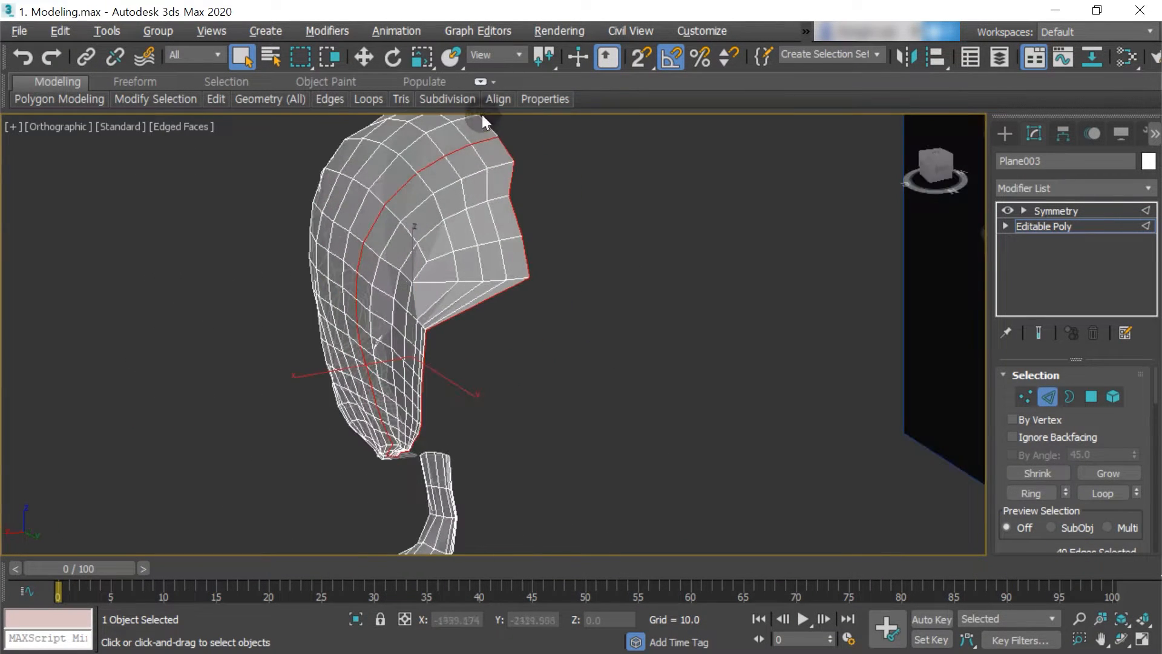
{"action": "left_click_drag", "start_coordinate": [478, 204], "coordinate": [479, 207], "text": "alt"}
{"action": "scroll", "coordinate": [475, 205], "scroll_direction": "down", "scroll_amount": 5}
{"action": "middle_click_drag", "start_coordinate": [472, 204], "coordinate": [410, 197], "text": "alt"}
{"action": "left_click_drag", "start_coordinate": [409, 197], "coordinate": [398, 361], "text": "alt"}
{"action": "scroll", "coordinate": [427, 327], "scroll_direction": "up", "scroll_amount": 10}
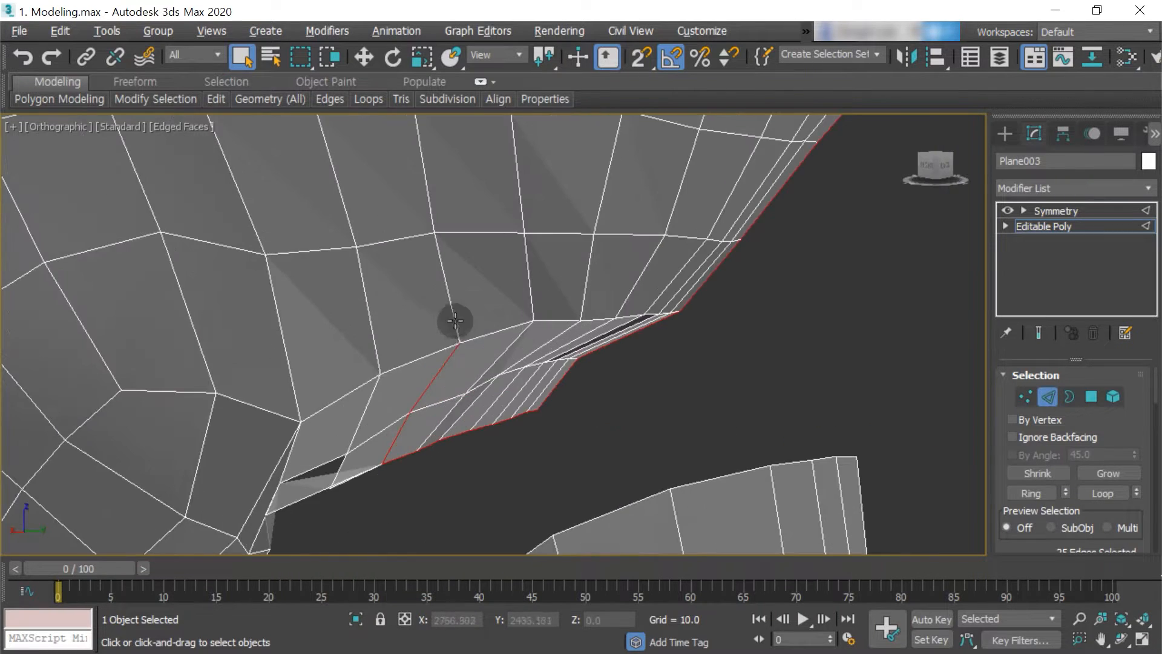
{"action": "left_click_drag", "start_coordinate": [454, 322], "coordinate": [375, 414], "text": "alt"}
{"action": "scroll", "coordinate": [375, 415], "scroll_direction": "down", "scroll_amount": 5}
{"action": "scroll", "coordinate": [1072, 472], "scroll_direction": "down", "scroll_amount": 5}
{"action": "scroll", "coordinate": [408, 171], "scroll_direction": "down", "scroll_amount": 8}
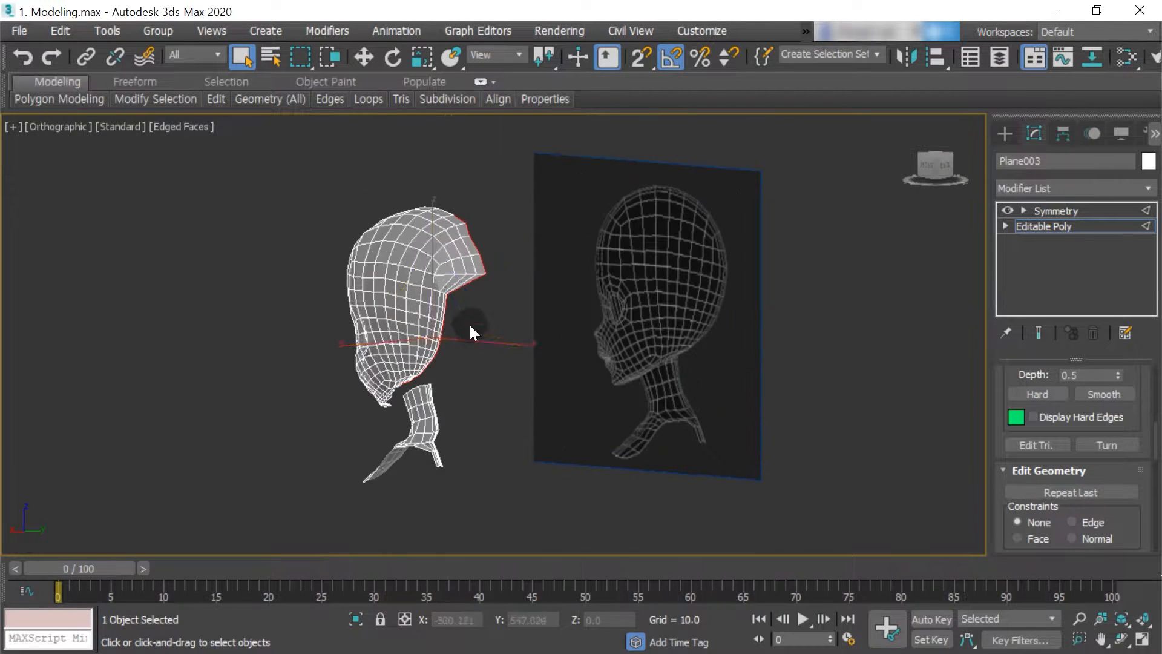
Extrude the selected back-opening edges along X toward the head's center line.
{"action": "key", "text": "r"}
{"action": "middle_click_drag", "start_coordinate": [339, 347], "coordinate": [363, 358], "text": "alt"}
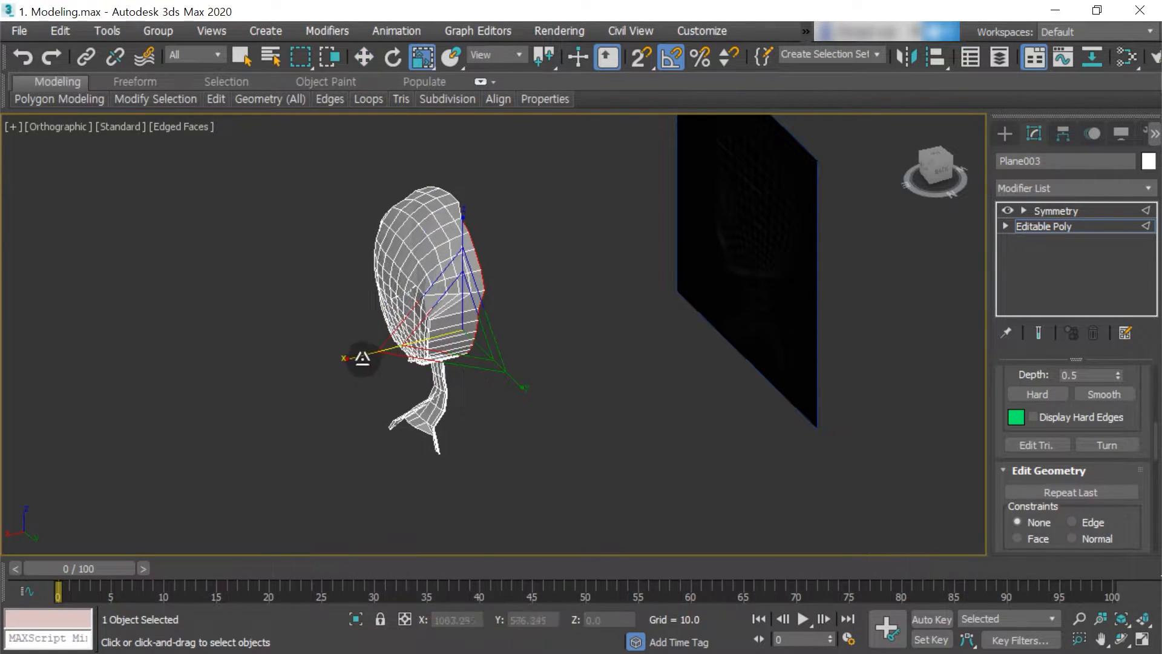
{"action": "scroll", "coordinate": [491, 263], "scroll_direction": "up", "scroll_amount": 5}
{"action": "key", "text": "w"}
{"action": "left_click_drag", "start_coordinate": [323, 428], "coordinate": [346, 422]}
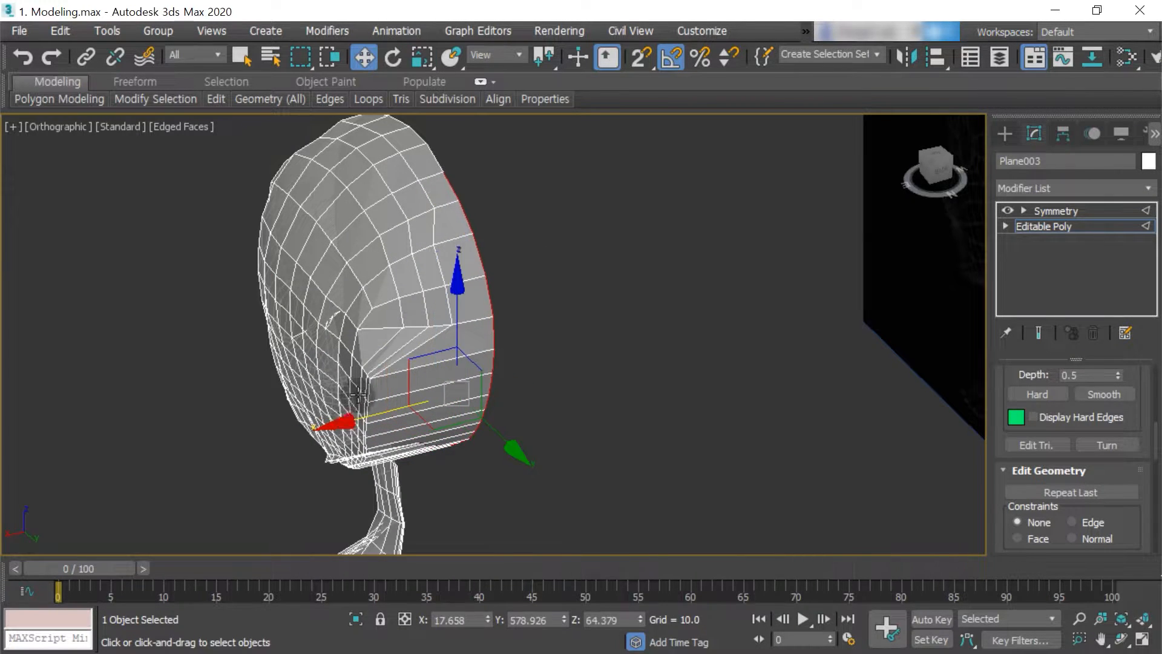
{"action": "scroll", "coordinate": [347, 422], "scroll_direction": "down", "scroll_amount": 2}
{"action": "middle_click_drag", "start_coordinate": [347, 422], "coordinate": [314, 443], "text": "alt"}
Line up the extruded edges on the head's center line by setting their X position to 0.
{"action": "key", "text": "t"}
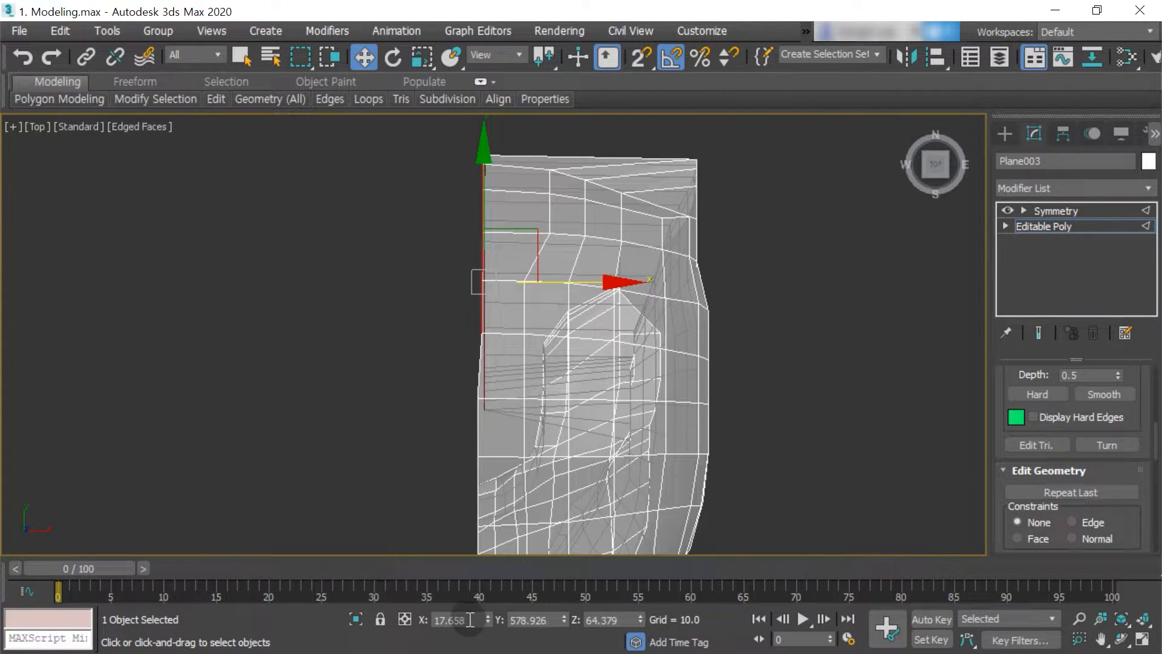
{"action": "scroll", "coordinate": [552, 200], "scroll_direction": "up", "scroll_amount": 2}
{"action": "scroll", "coordinate": [1135, 478], "scroll_direction": "down", "scroll_amount": 3}
{"action": "key", "text": "r"}
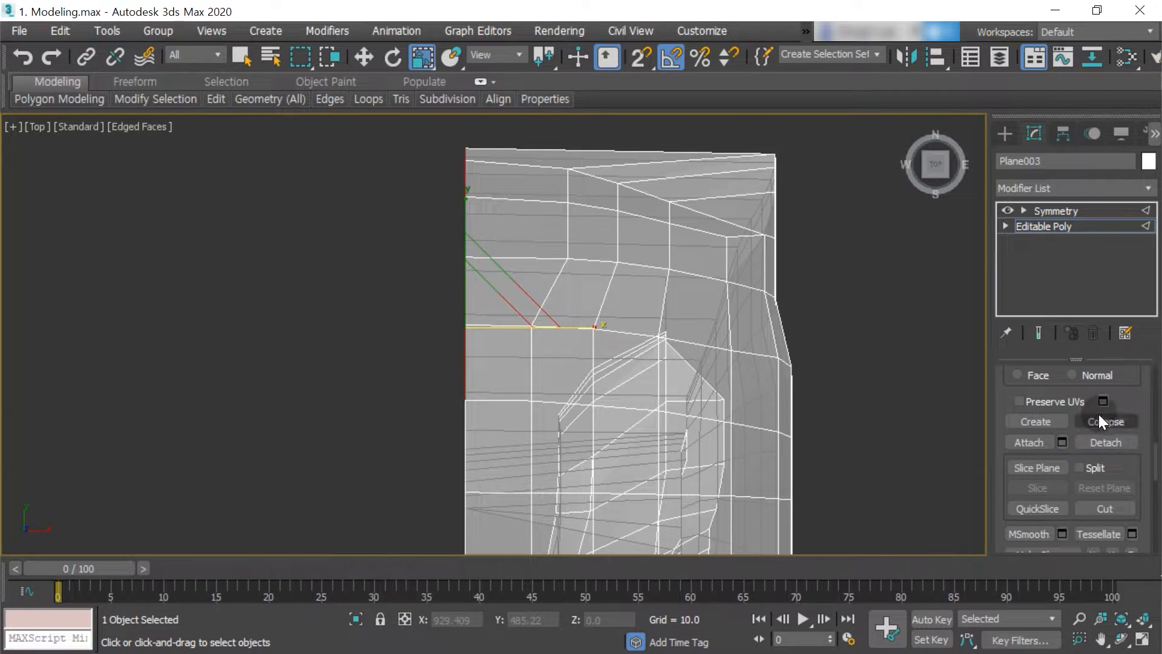
{"action": "scroll", "coordinate": [1099, 418], "scroll_direction": "down", "scroll_amount": 3}
{"action": "key", "text": "w"}
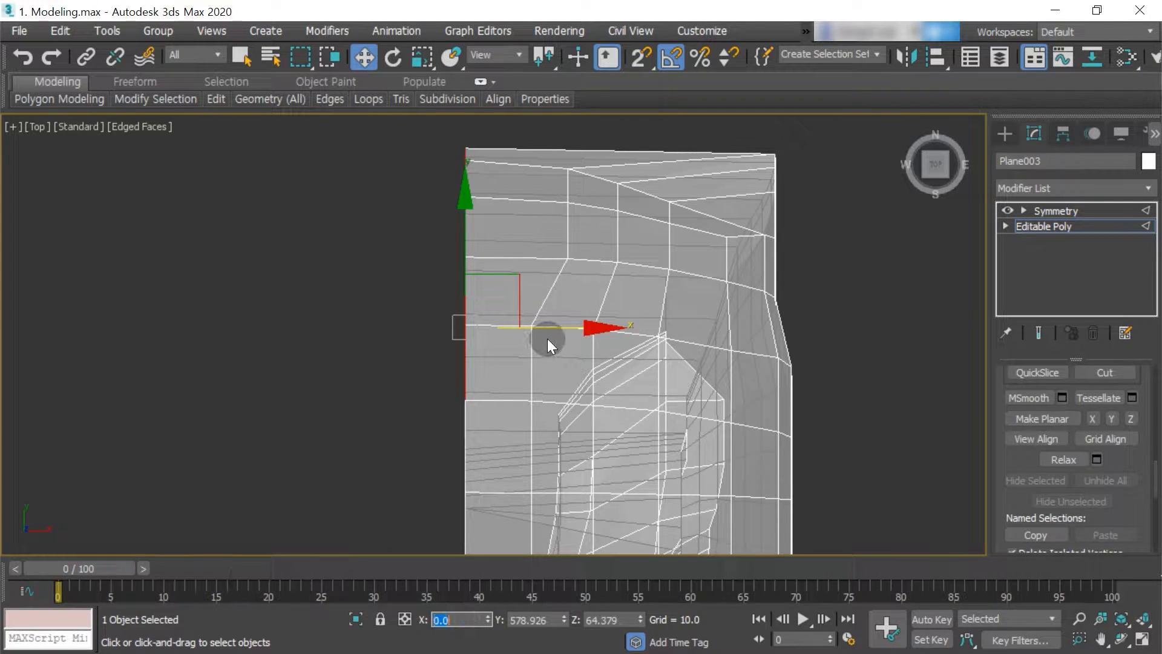
{"action": "scroll", "coordinate": [480, 345], "scroll_direction": "down", "scroll_amount": 3}
{"action": "scroll", "coordinate": [527, 317], "scroll_direction": "up", "scroll_amount": 3}
{"action": "scroll", "coordinate": [433, 329], "scroll_direction": "down", "scroll_amount": 3}
Mark the head's rear center line and the rounded outline of the back area in red.
{"action": "mouse_move", "coordinate": [426, 325]}
{"action": "middle_mouse_down", "text": "alt"}
{"action": "mouse_move", "coordinate": [468, 300]}
{"action": "mouse_move", "coordinate": [492, 161]}
{"action": "middle_mouse_up", "text": "alt"}
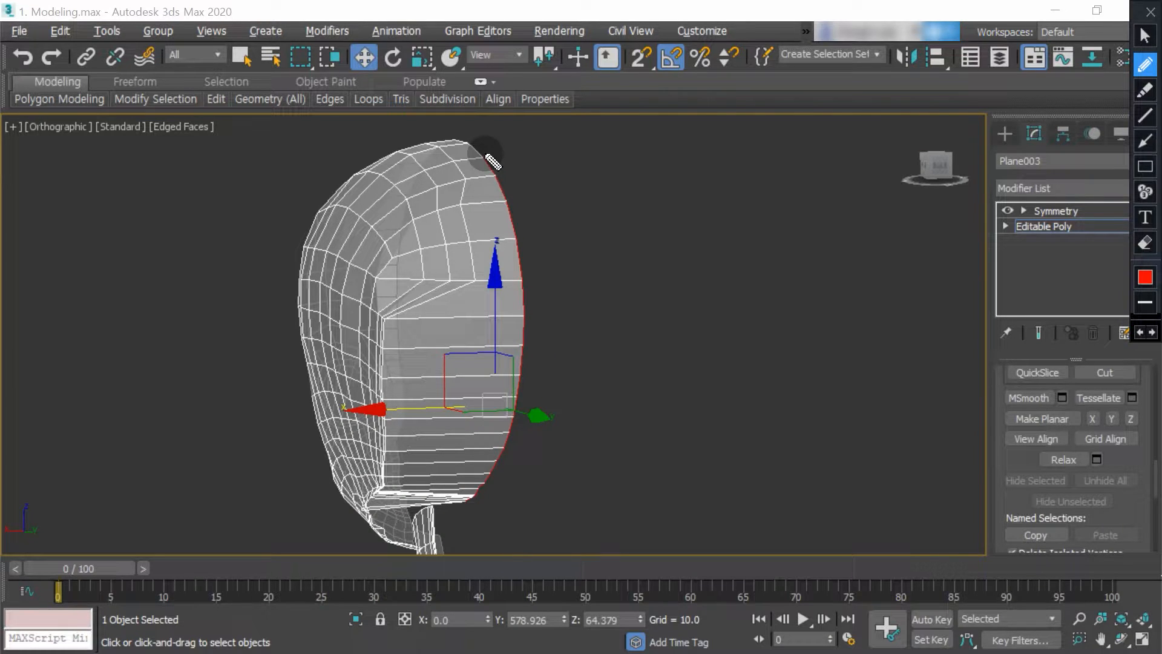
{"action": "mouse_move", "coordinate": [484, 153]}
{"action": "left_mouse_down"}
{"action": "mouse_move", "coordinate": [530, 421]}
{"action": "mouse_move", "coordinate": [484, 521]}
{"action": "left_mouse_up"}
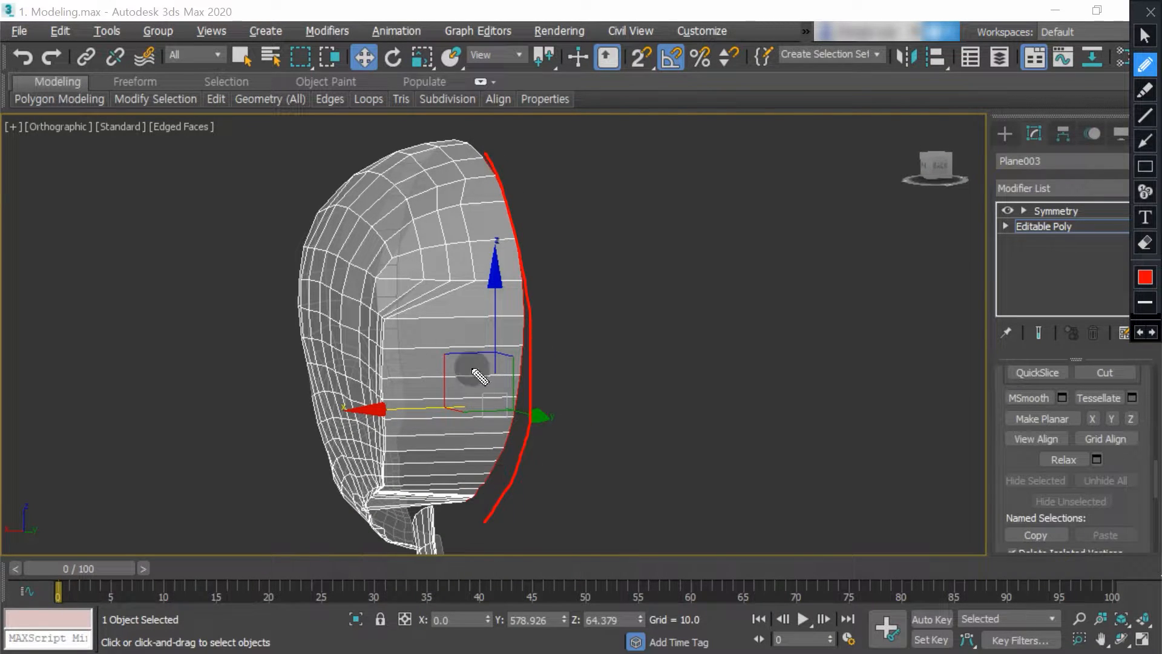
{"action": "mouse_move", "coordinate": [452, 149]}
{"action": "left_mouse_down"}
{"action": "mouse_move", "coordinate": [331, 219]}
{"action": "mouse_move", "coordinate": [387, 518]}
{"action": "mouse_move", "coordinate": [363, 188]}
{"action": "mouse_move", "coordinate": [484, 479]}
{"action": "mouse_move", "coordinate": [427, 519]}
{"action": "left_mouse_up"}
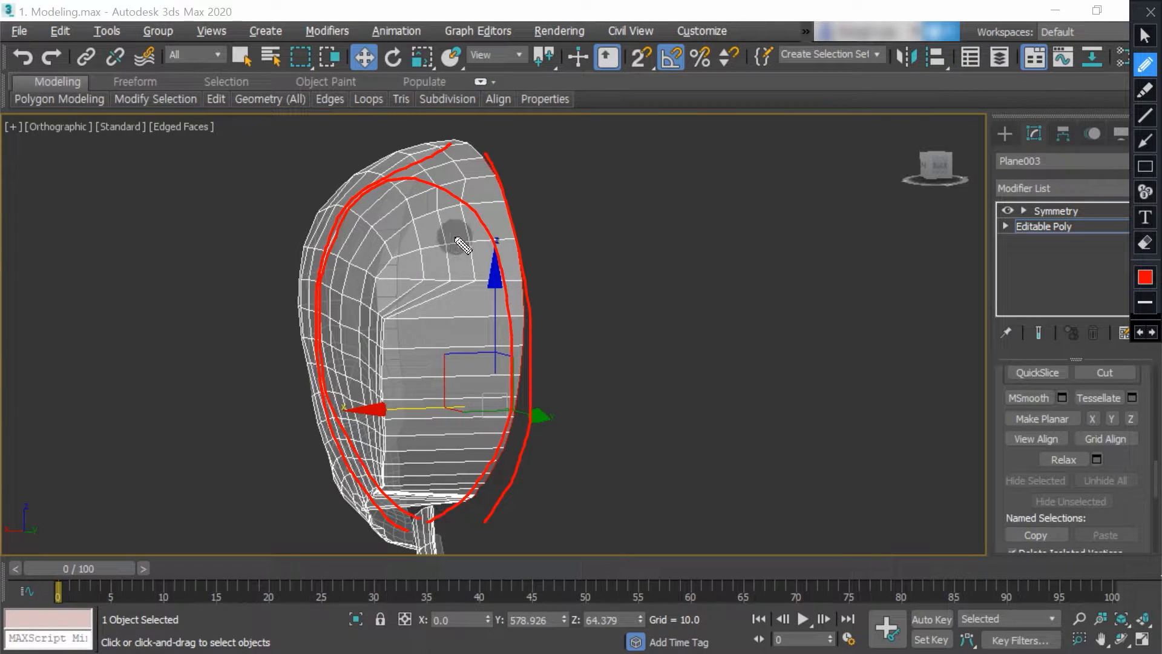
Sketch three vertical and six horizontal red grid lines across the back area, then close the annotation.
{"action": "left_click_drag", "start_coordinate": [463, 192], "coordinate": [476, 445]}
{"action": "mouse_move", "coordinate": [436, 195]}
{"action": "left_mouse_down"}
{"action": "mouse_move", "coordinate": [439, 418]}
{"action": "mouse_move", "coordinate": [422, 434]}
{"action": "left_mouse_up"}
{"action": "left_click_drag", "start_coordinate": [412, 230], "coordinate": [484, 228]}
{"action": "left_click_drag", "start_coordinate": [402, 274], "coordinate": [486, 273]}
{"action": "left_click_drag", "start_coordinate": [387, 316], "coordinate": [483, 315]}
{"action": "left_click_drag", "start_coordinate": [383, 346], "coordinate": [502, 344]}
{"action": "left_click_drag", "start_coordinate": [368, 383], "coordinate": [504, 383]}
{"action": "left_click_drag", "start_coordinate": [385, 414], "coordinate": [475, 419]}
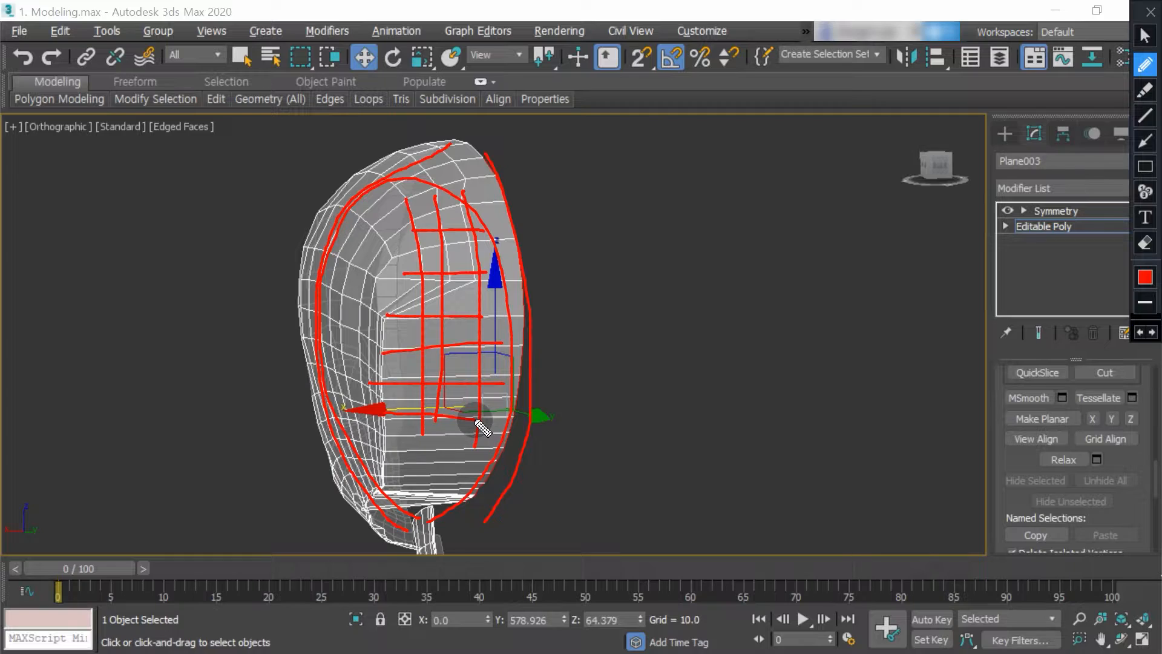
{"action": "key", "text": "Escape"}
Add a vertical edge loop to the new back patch, keep only its rear edges selected, and flatten it along X.
{"action": "key", "text": "1"}
{"action": "left_click", "coordinate": [390, 319]}
{"action": "mouse_move", "coordinate": [393, 318]}
{"action": "middle_mouse_down", "text": "alt"}
{"action": "mouse_move", "coordinate": [419, 348]}
{"action": "mouse_move", "coordinate": [457, 316]}
{"action": "mouse_move", "coordinate": [519, 311]}
{"action": "middle_mouse_up", "text": "alt"}
{"action": "scroll", "coordinate": [419, 349], "scroll_direction": "up", "scroll_amount": 3}
{"action": "key", "text": "2"}
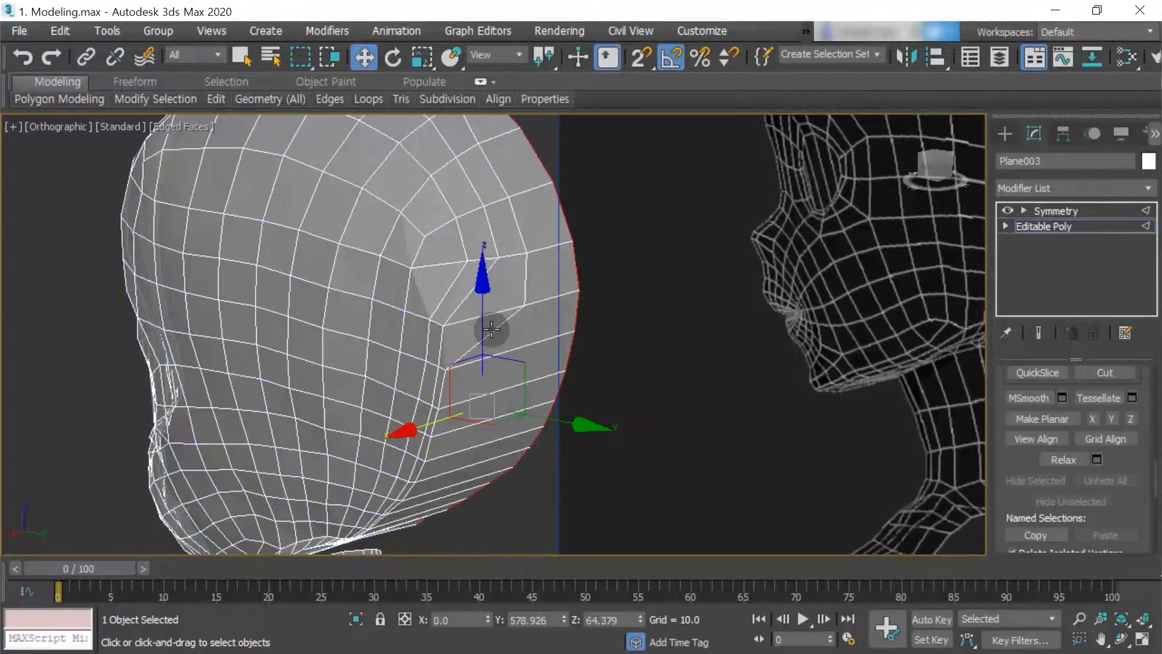
{"action": "scroll", "coordinate": [492, 329], "scroll_direction": "down", "scroll_amount": 5}
{"action": "double_click", "coordinate": [401, 189]}
{"action": "left_click_drag", "start_coordinate": [275, 163], "coordinate": [489, 296], "text": "alt"}
{"action": "scroll", "coordinate": [489, 296], "scroll_direction": "down", "scroll_amount": 2}
{"action": "left_click_drag", "start_coordinate": [270, 266], "coordinate": [422, 424], "text": "alt"}
{"action": "middle_click_drag", "start_coordinate": [422, 434], "coordinate": [394, 376], "text": "alt"}
{"action": "scroll", "coordinate": [405, 327], "scroll_direction": "up", "scroll_amount": 5}
{"action": "left_click", "coordinate": [550, 482], "text": "alt"}
{"action": "middle_click_drag", "start_coordinate": [592, 391], "coordinate": [554, 438], "text": "alt"}
{"action": "left_click", "coordinate": [1093, 418]}
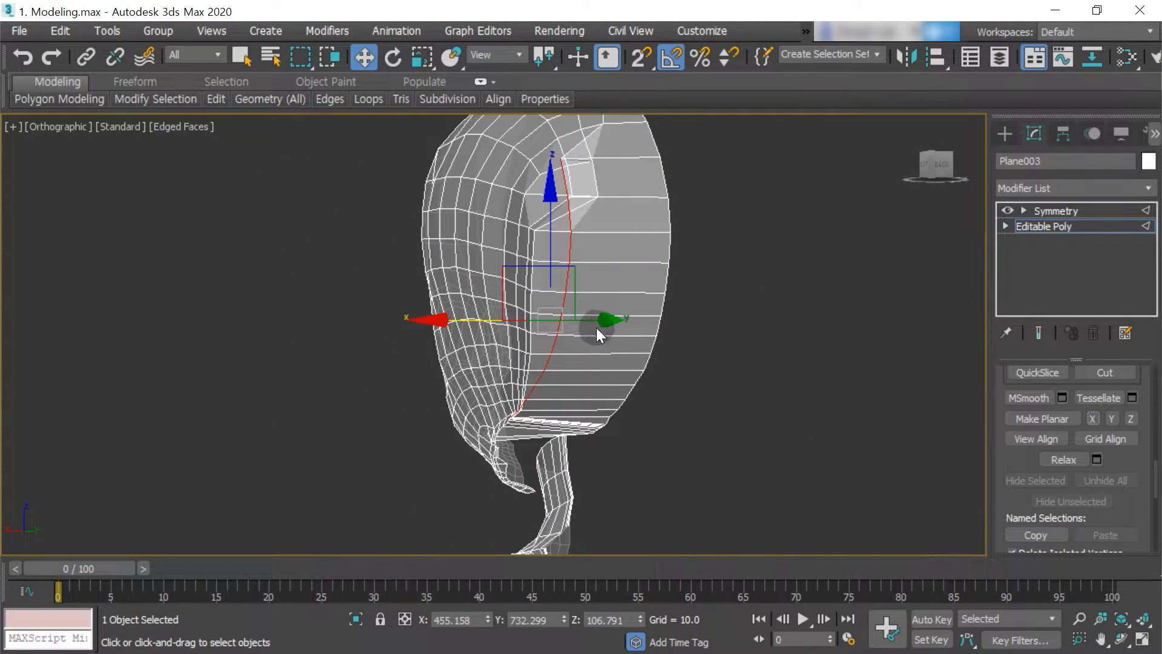
Try to move the selected edge loop of the back patch straight backward from the skull.
{"action": "left_click_drag", "start_coordinate": [593, 333], "coordinate": [682, 314]}
{"action": "middle_click_drag", "start_coordinate": [682, 314], "coordinate": [722, 364], "text": "alt"}
{"action": "key", "text": "r"}
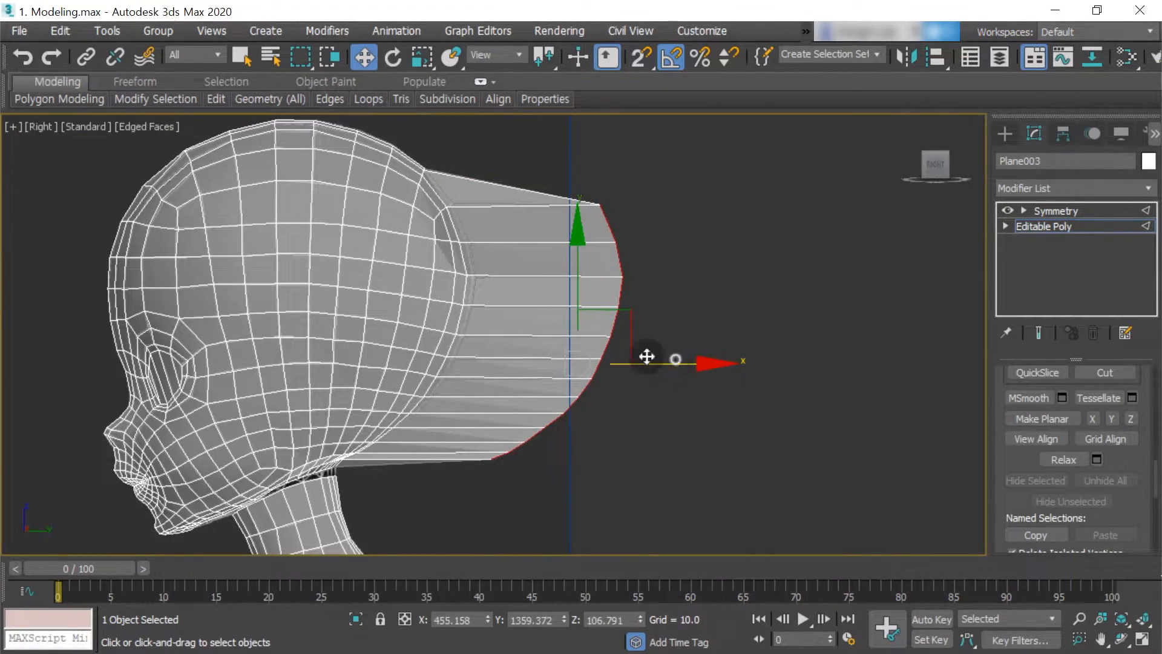
{"action": "key", "text": "ctrl+z"}
Straighten the back patch's middle vertical edge loop and line it up with the skull's column in the top view.
{"action": "scroll", "coordinate": [517, 342], "scroll_direction": "down", "scroll_amount": 3}
{"action": "middle_click_drag", "start_coordinate": [514, 345], "coordinate": [460, 411], "text": "alt"}
{"action": "scroll", "coordinate": [454, 417], "scroll_direction": "up", "scroll_amount": 6}
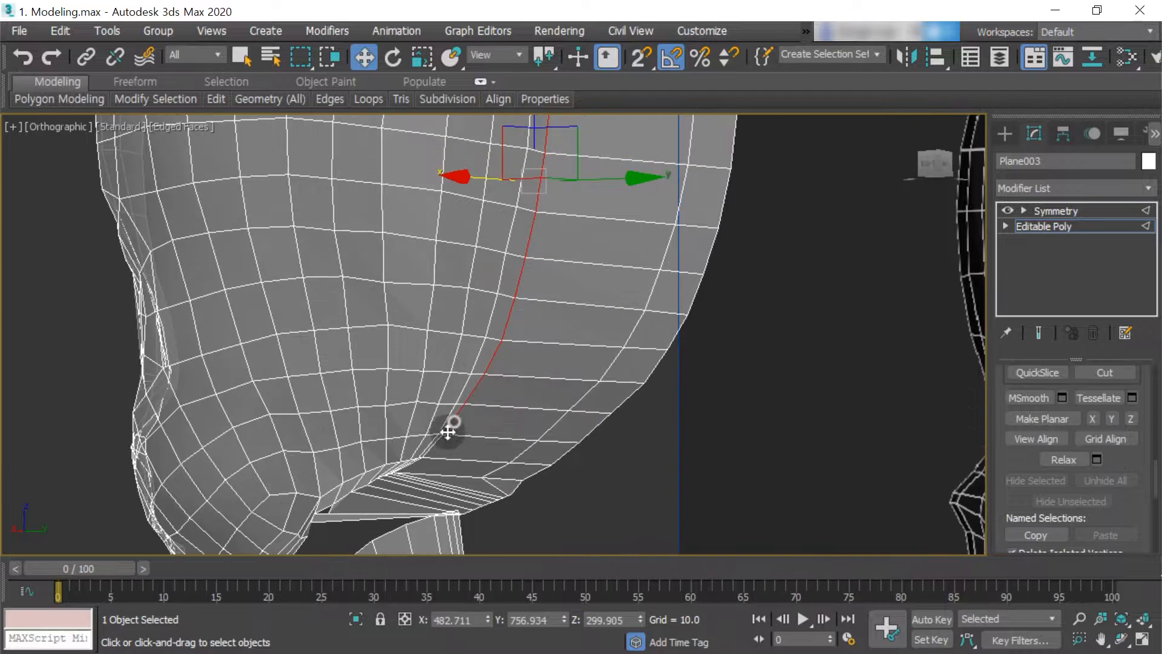
{"action": "scroll", "coordinate": [447, 431], "scroll_direction": "down", "scroll_amount": 6}
{"action": "mouse_move", "coordinate": [615, 304]}
{"action": "middle_mouse_down", "text": "alt"}
{"action": "mouse_move", "coordinate": [470, 335]}
{"action": "mouse_move", "coordinate": [617, 248]}
{"action": "mouse_move", "coordinate": [615, 280]}
{"action": "middle_mouse_up", "text": "alt"}
{"action": "key", "text": "t"}
{"action": "scroll", "coordinate": [544, 284], "scroll_direction": "up", "scroll_amount": 1}
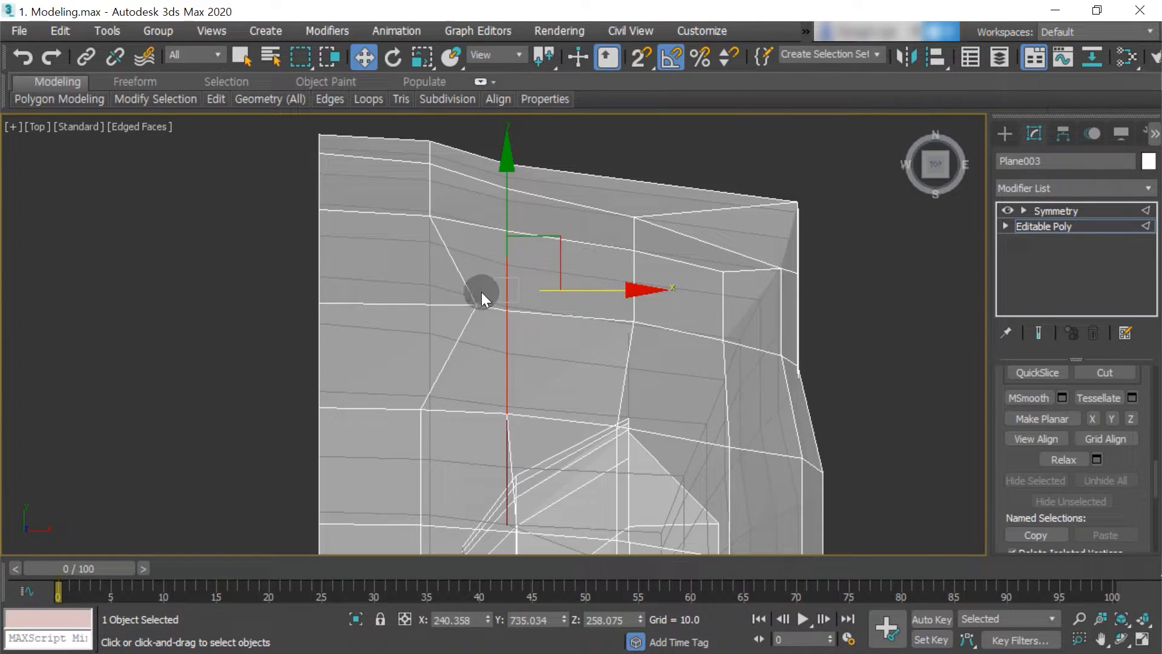
{"action": "left_click_drag", "start_coordinate": [618, 288], "coordinate": [630, 236]}
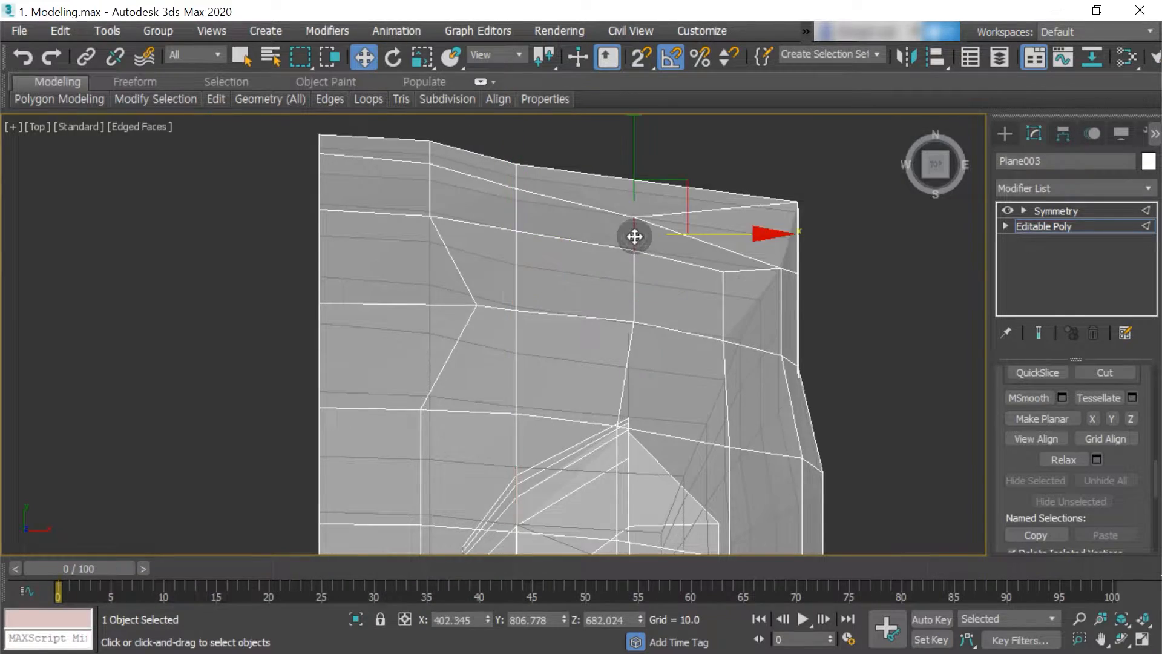
Try to shift an edge loop of the back patch sideways toward the head's center line.
{"action": "scroll", "coordinate": [552, 340], "scroll_direction": "down", "scroll_amount": 5}
{"action": "middle_click_drag", "start_coordinate": [718, 459], "coordinate": [449, 306], "text": "alt"}
{"action": "key", "text": "shift+z"}
{"action": "key", "text": "shift+z"}
{"action": "left_click_drag", "start_coordinate": [621, 296], "coordinate": [535, 280]}
{"action": "scroll", "coordinate": [556, 215], "scroll_direction": "down", "scroll_amount": 1}
{"action": "key", "text": "ctrl+z"}
Move the back patch's edge loop slightly along X toward the head's center line.
{"action": "left_click_drag", "start_coordinate": [607, 220], "coordinate": [567, 215]}
{"action": "scroll", "coordinate": [568, 216], "scroll_direction": "down", "scroll_amount": 3}
{"action": "middle_click_drag", "start_coordinate": [568, 216], "coordinate": [480, 306], "text": "alt"}
{"action": "key", "text": "shift+z"}
{"action": "scroll", "coordinate": [486, 248], "scroll_direction": "up", "scroll_amount": 3}
{"action": "scroll", "coordinate": [511, 227], "scroll_direction": "down", "scroll_amount": 2}
Nudge the uneven vertices of the back patch sideways and straighten its vertex columns in the top view.
{"action": "key", "text": "1"}
{"action": "scroll", "coordinate": [494, 194], "scroll_direction": "up", "scroll_amount": 2}
{"action": "left_click", "coordinate": [458, 283]}
{"action": "left_click_drag", "start_coordinate": [394, 317], "coordinate": [410, 309]}
{"action": "key", "text": "t"}
{"action": "scroll", "coordinate": [521, 332], "scroll_direction": "up", "scroll_amount": 2}
{"action": "left_click_drag", "start_coordinate": [550, 332], "coordinate": [555, 333]}
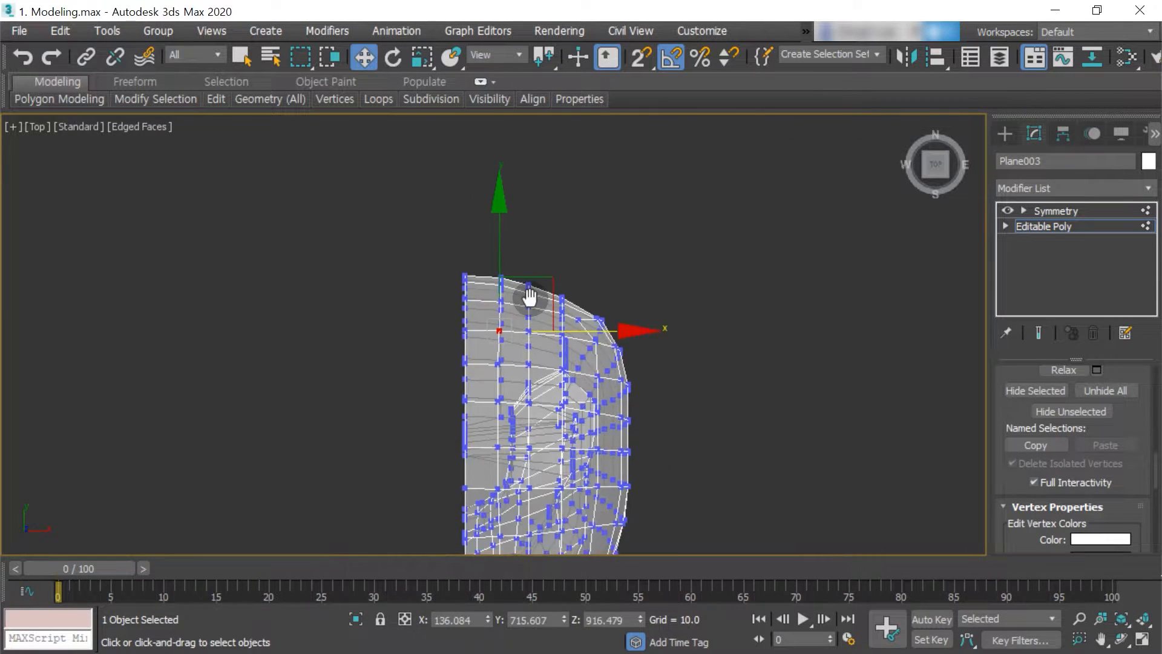
{"action": "middle_click_drag", "start_coordinate": [477, 386], "coordinate": [475, 330]}
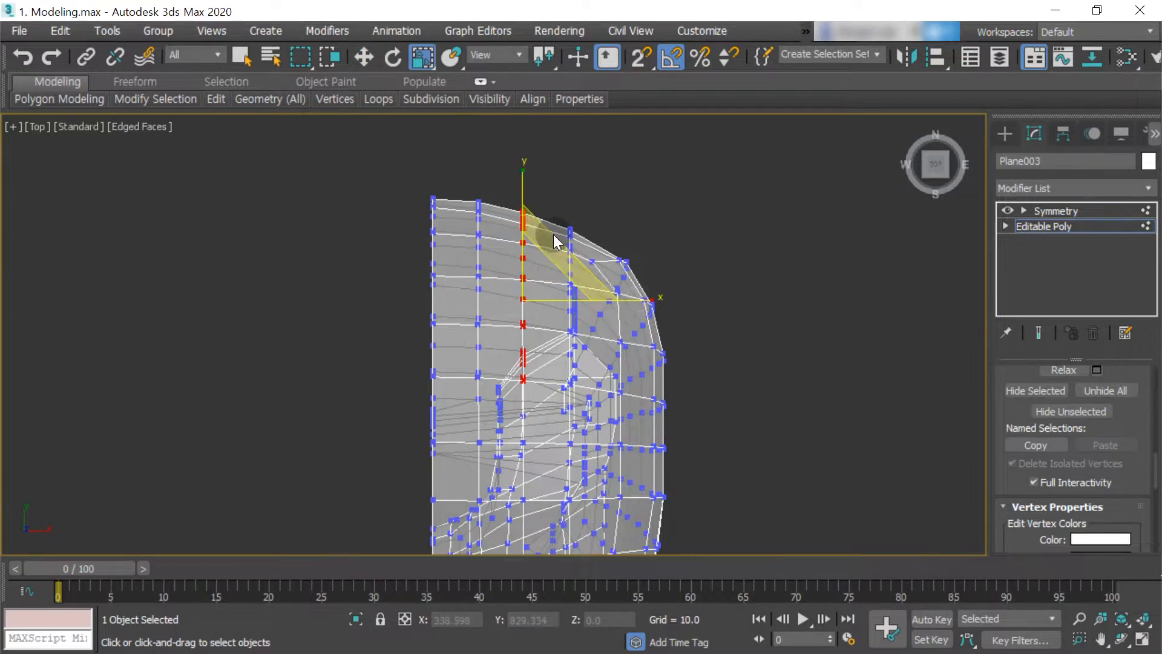
Reposition the vertices along the skull's lower rim, between the jaw and the back patch.
{"action": "middle_click_drag", "start_coordinate": [557, 193], "coordinate": [523, 327], "text": "alt"}
{"action": "key", "text": "w"}
{"action": "scroll", "coordinate": [527, 319], "scroll_direction": "up", "scroll_amount": 3}
{"action": "left_click_drag", "start_coordinate": [470, 291], "coordinate": [511, 244]}
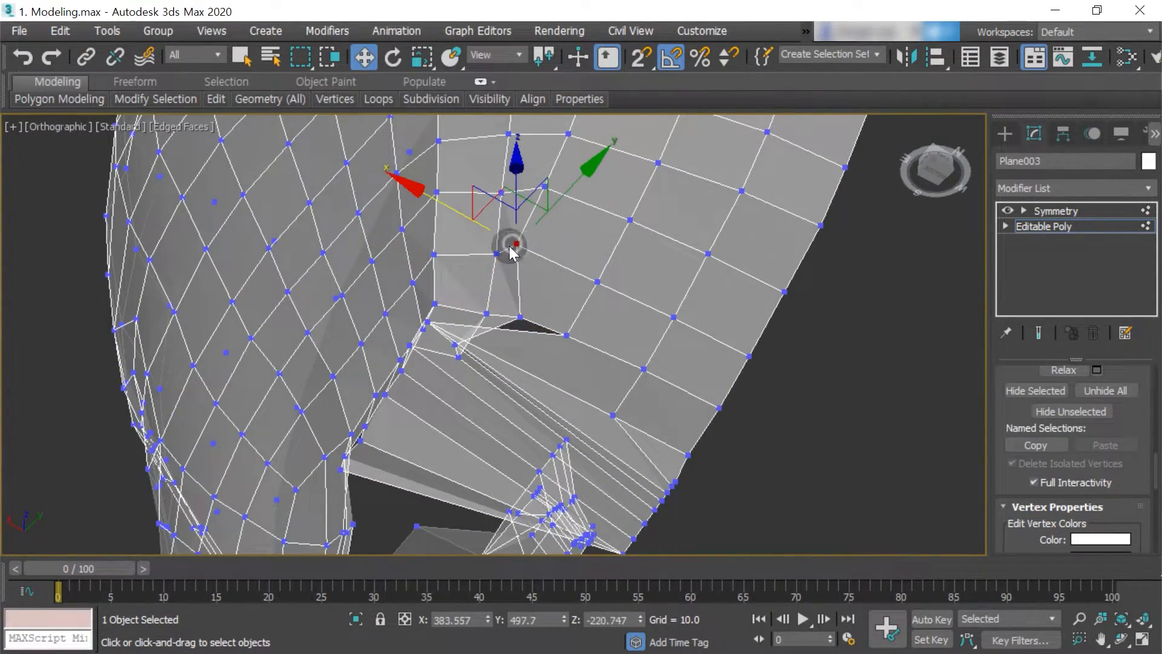
{"action": "middle_click_drag", "start_coordinate": [468, 322], "coordinate": [305, 399], "text": "alt"}
{"action": "left_click_drag", "start_coordinate": [540, 224], "coordinate": [284, 327]}
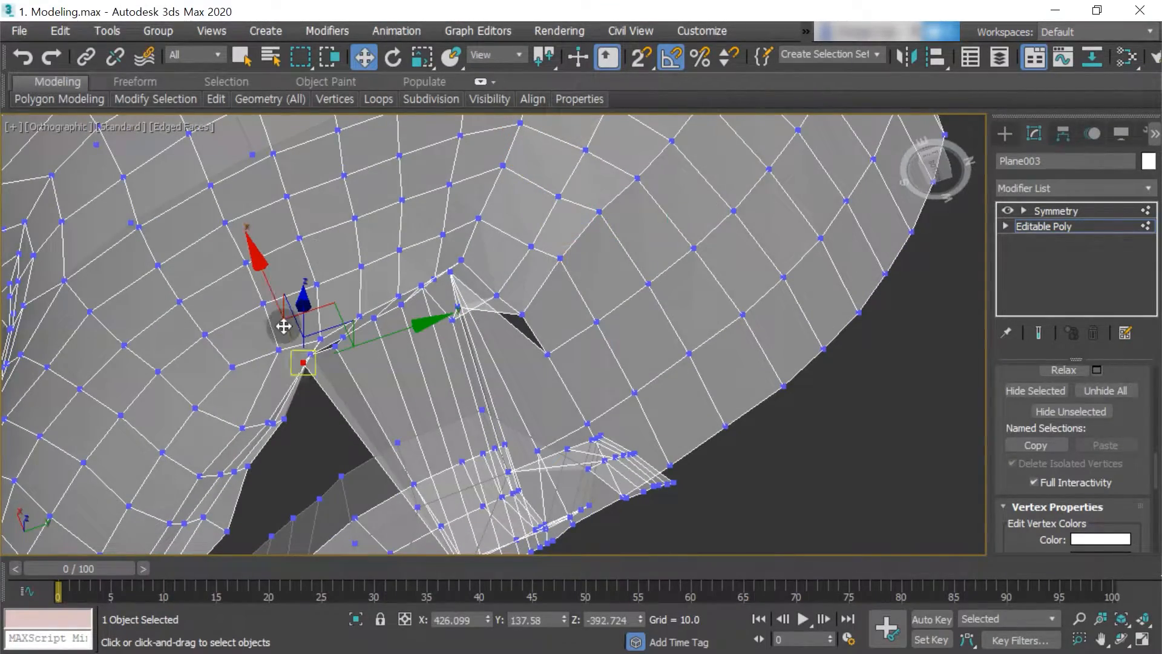
{"action": "left_click_drag", "start_coordinate": [348, 395], "coordinate": [316, 309]}
{"action": "middle_click_drag", "start_coordinate": [376, 375], "coordinate": [399, 366], "text": "alt"}
{"action": "scroll", "coordinate": [396, 360], "scroll_direction": "up", "scroll_amount": 2}
{"action": "left_click", "coordinate": [387, 336]}
Move the loose vertices under the back patch toward the center line to spread out the lower strip.
{"action": "middle_click_drag", "start_coordinate": [384, 318], "coordinate": [325, 394], "text": "alt"}
{"action": "scroll", "coordinate": [292, 379], "scroll_direction": "down", "scroll_amount": 3}
{"action": "scroll", "coordinate": [292, 378], "scroll_direction": "up", "scroll_amount": 3}
{"action": "left_click_drag", "start_coordinate": [324, 358], "coordinate": [541, 280]}
{"action": "left_click_drag", "start_coordinate": [456, 248], "coordinate": [647, 323]}
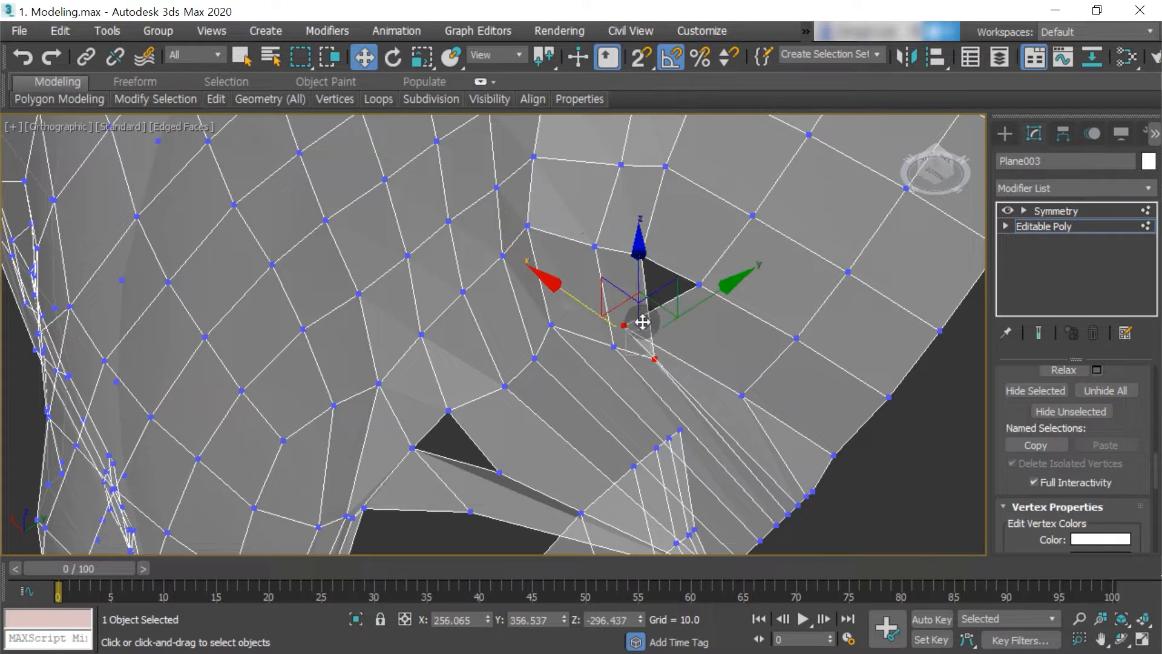
{"action": "left_click_drag", "start_coordinate": [599, 339], "coordinate": [749, 382]}
{"action": "scroll", "coordinate": [722, 382], "scroll_direction": "down", "scroll_amount": 5}
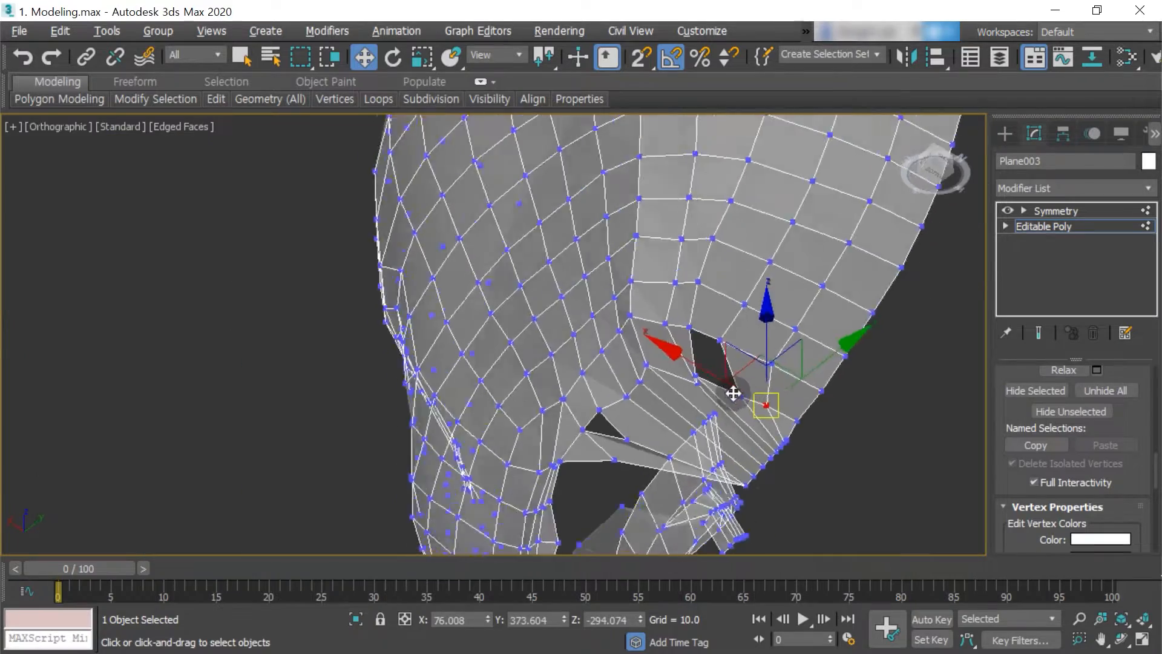
{"action": "middle_click_drag", "start_coordinate": [734, 391], "coordinate": [688, 414], "text": "alt"}
{"action": "scroll", "coordinate": [689, 414], "scroll_direction": "up", "scroll_amount": 3}
{"action": "scroll", "coordinate": [615, 326], "scroll_direction": "down", "scroll_amount": 5}
{"action": "middle_click_drag", "start_coordinate": [615, 327], "coordinate": [680, 420], "text": "alt"}
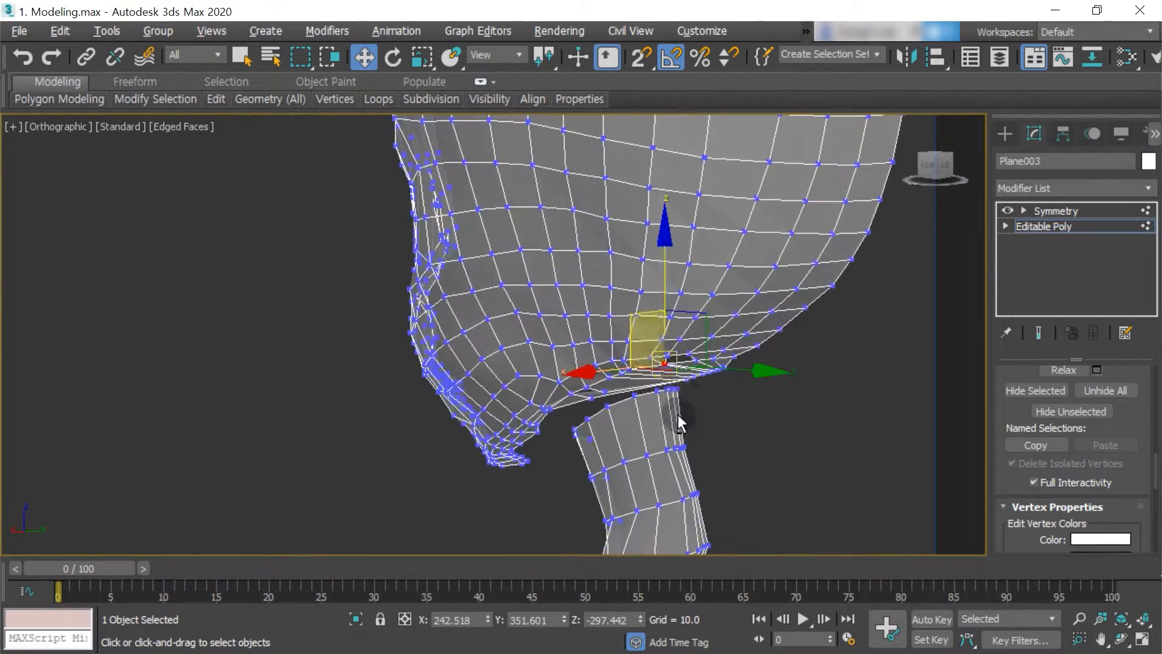
Shift several vertices of the back patch's outer column along X to even out the column spacing.
{"action": "key", "text": "r"}
{"action": "scroll", "coordinate": [630, 234], "scroll_direction": "down", "scroll_amount": 10}
{"action": "middle_click_drag", "start_coordinate": [630, 234], "coordinate": [508, 366]}
{"action": "scroll", "coordinate": [519, 280], "scroll_direction": "up", "scroll_amount": 4}
{"action": "scroll", "coordinate": [511, 338], "scroll_direction": "down", "scroll_amount": 5}
{"action": "key", "text": "w"}
{"action": "key", "text": "k"}
{"action": "scroll", "coordinate": [490, 320], "scroll_direction": "up", "scroll_amount": 8}
{"action": "middle_click_drag", "start_coordinate": [418, 355], "coordinate": [455, 375], "text": "alt"}
{"action": "left_click", "coordinate": [355, 333]}
{"action": "left_click", "coordinate": [276, 332]}
{"action": "left_click", "coordinate": [303, 385], "text": "ctrl"}
{"action": "left_click_drag", "start_coordinate": [247, 354], "coordinate": [283, 354]}
{"action": "left_click", "coordinate": [270, 277]}
{"action": "left_click_drag", "start_coordinate": [212, 274], "coordinate": [242, 275]}
Move a vertex lower on the back patch about 37 units along X to smooth its column.
{"action": "scroll", "coordinate": [249, 451], "scroll_direction": "down", "scroll_amount": 3}
{"action": "middle_click_drag", "start_coordinate": [250, 451], "coordinate": [270, 472]}
{"action": "scroll", "coordinate": [270, 472], "scroll_direction": "up", "scroll_amount": 3}
{"action": "left_click_drag", "start_coordinate": [290, 428], "coordinate": [248, 428]}
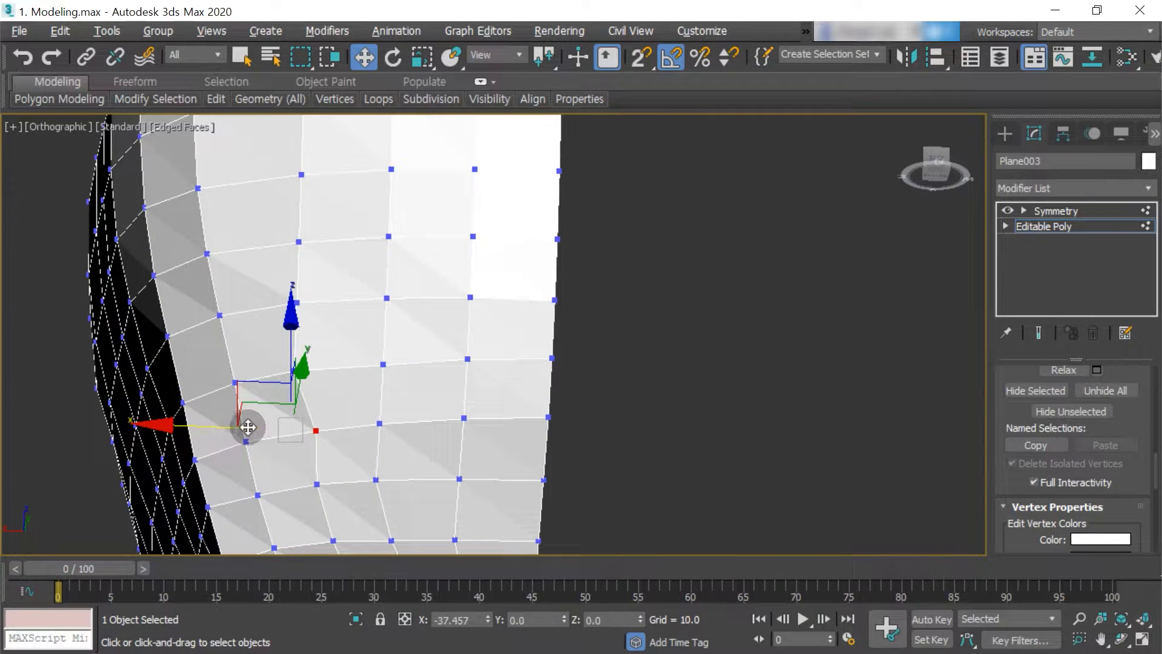
{"action": "scroll", "coordinate": [334, 337], "scroll_direction": "down", "scroll_amount": 6}
{"action": "middle_click_drag", "start_coordinate": [335, 337], "coordinate": [228, 324], "text": "alt"}
{"action": "scroll", "coordinate": [228, 325], "scroll_direction": "up", "scroll_amount": 5}
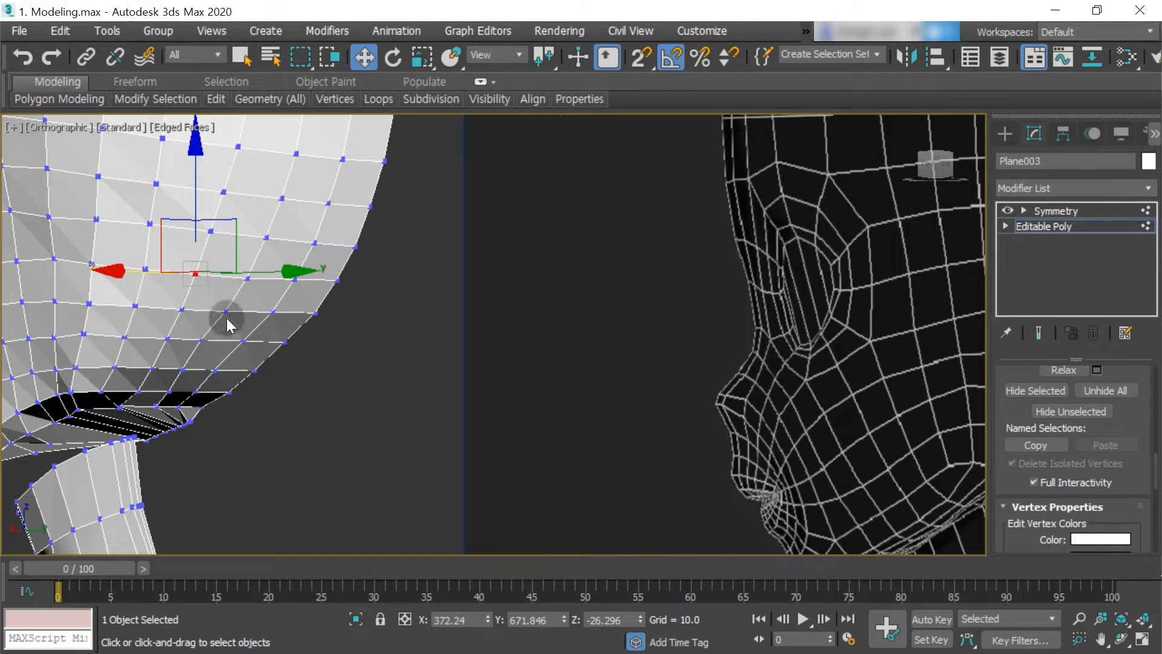
Select the entire head mesh as an element and assign it one smoothing group to even out the faceted shading.
{"action": "middle_click_drag", "start_coordinate": [242, 369], "coordinate": [445, 340]}
{"action": "key", "text": "5"}
{"action": "scroll", "coordinate": [1136, 501], "scroll_direction": "down", "scroll_amount": 5}
{"action": "key", "text": "ctrl+a"}
{"action": "left_click", "coordinate": [1013, 431]}
{"action": "key", "text": "5"}
Shift the vertices beside the four-sided gap at the skull's back base along X to straighten the lower rim.
{"action": "middle_click_drag", "start_coordinate": [350, 388], "coordinate": [462, 350]}
{"action": "key", "text": "1"}
{"action": "scroll", "coordinate": [599, 345], "scroll_direction": "up", "scroll_amount": 4}
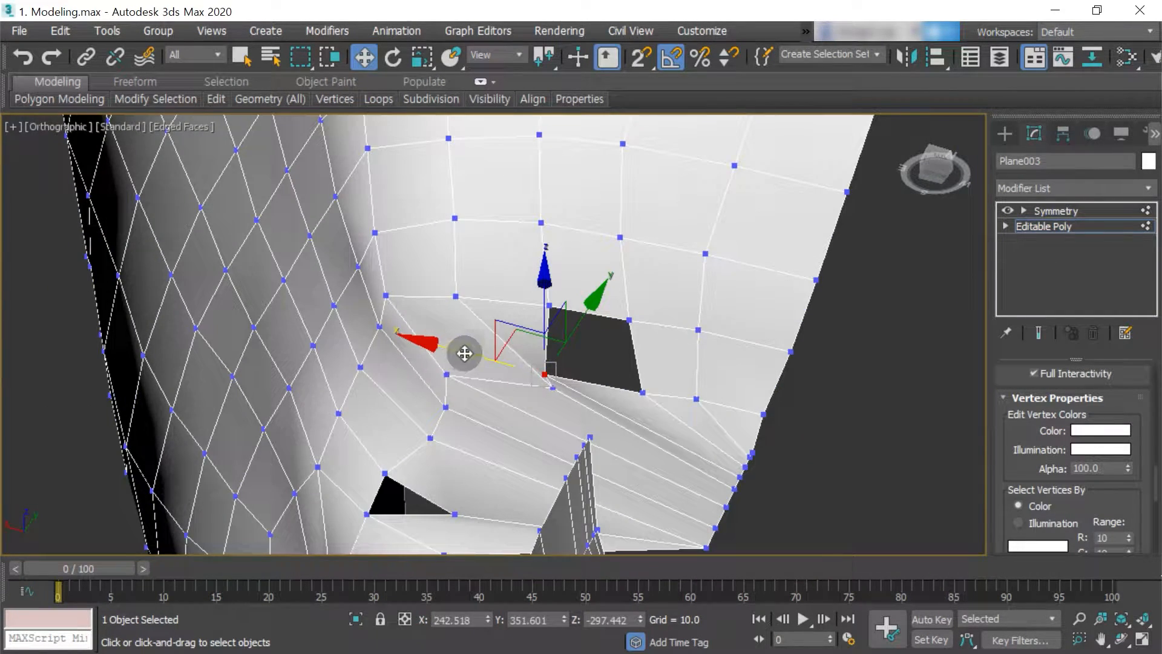
{"action": "left_click_drag", "start_coordinate": [461, 350], "coordinate": [565, 395]}
{"action": "left_click_drag", "start_coordinate": [494, 380], "coordinate": [419, 369]}
Move the rim vertices on the skull's underside, in front of the triangular gap, along X toward the neck opening.
{"action": "scroll", "coordinate": [498, 298], "scroll_direction": "down", "scroll_amount": 4}
{"action": "middle_click_drag", "start_coordinate": [498, 298], "coordinate": [387, 254], "text": "alt"}
{"action": "scroll", "coordinate": [528, 345], "scroll_direction": "up", "scroll_amount": 4}
{"action": "left_click", "coordinate": [478, 343]}
{"action": "left_click", "coordinate": [387, 330]}
{"action": "left_click_drag", "start_coordinate": [386, 251], "coordinate": [375, 366]}
{"action": "left_click_drag", "start_coordinate": [321, 284], "coordinate": [317, 386]}
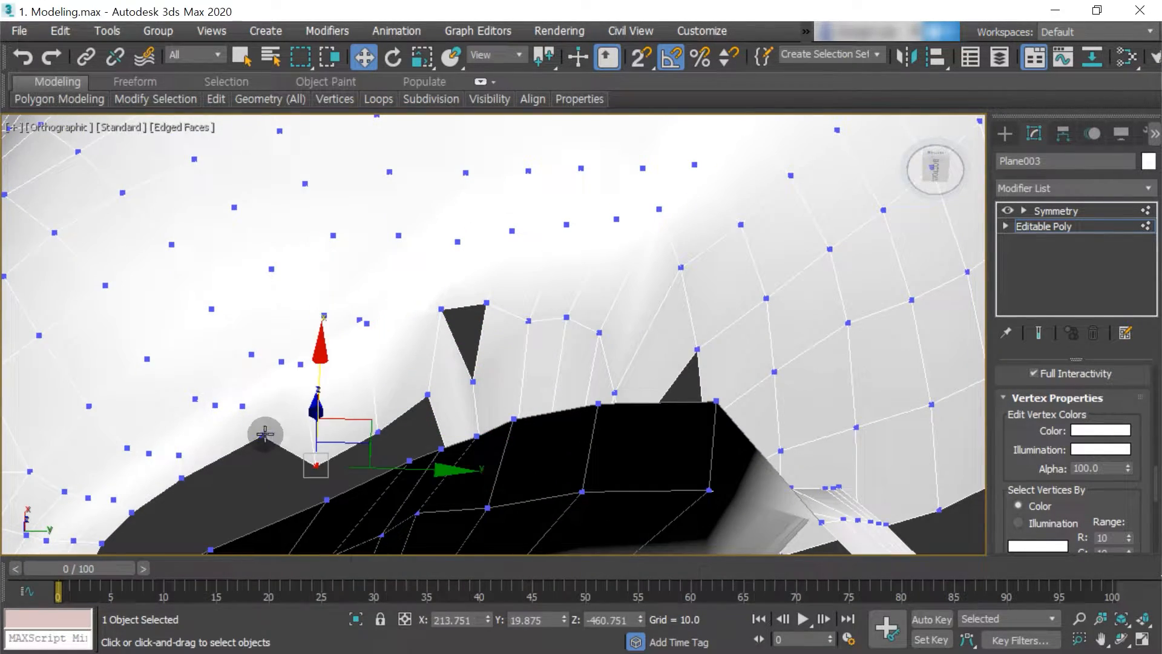
Shift the rim vertices along the jaw's underside along X to even the width of the strip above the neck.
{"action": "left_click", "coordinate": [249, 447]}
{"action": "middle_click_drag", "start_coordinate": [249, 446], "coordinate": [768, 171]}
{"action": "scroll", "coordinate": [768, 171], "scroll_direction": "up", "scroll_amount": 2}
{"action": "middle_click_drag", "start_coordinate": [700, 124], "coordinate": [710, 179], "text": "alt"}
{"action": "left_click_drag", "start_coordinate": [711, 179], "coordinate": [635, 228]}
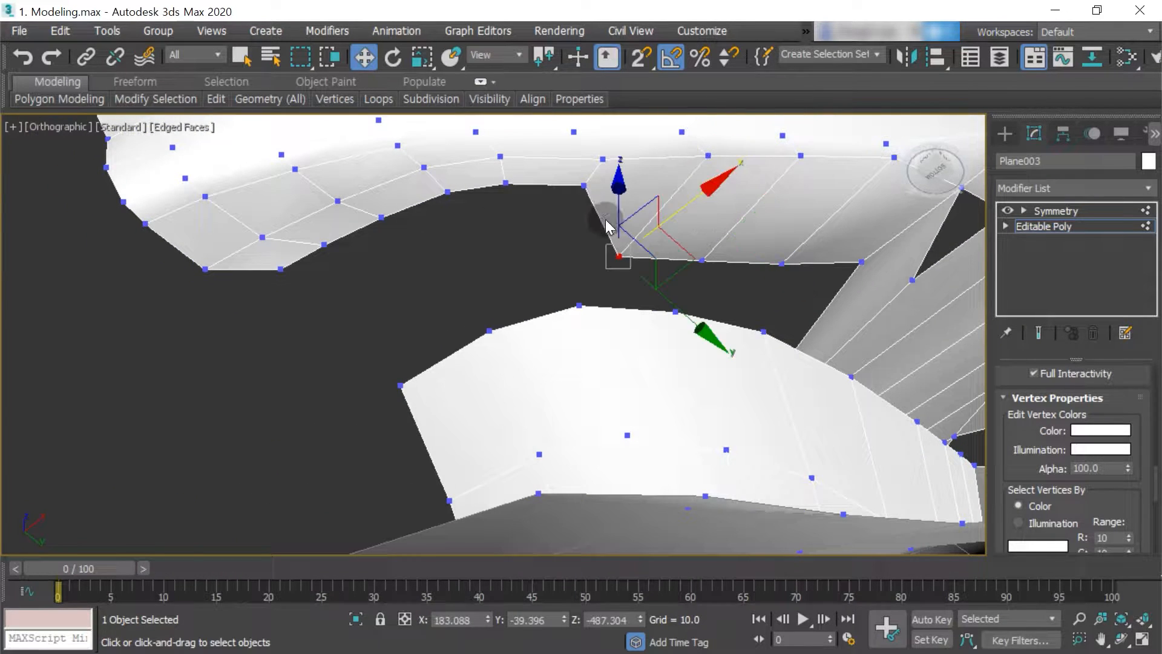
{"action": "left_click_drag", "start_coordinate": [639, 136], "coordinate": [546, 207]}
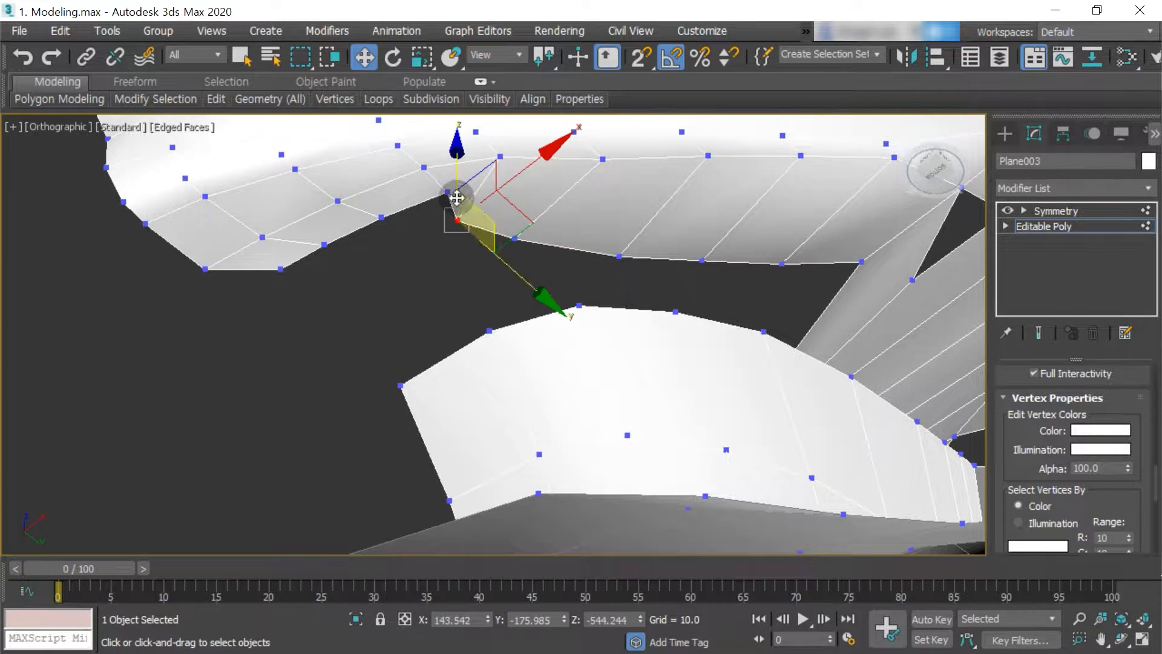
{"action": "left_click_drag", "start_coordinate": [404, 205], "coordinate": [446, 177]}
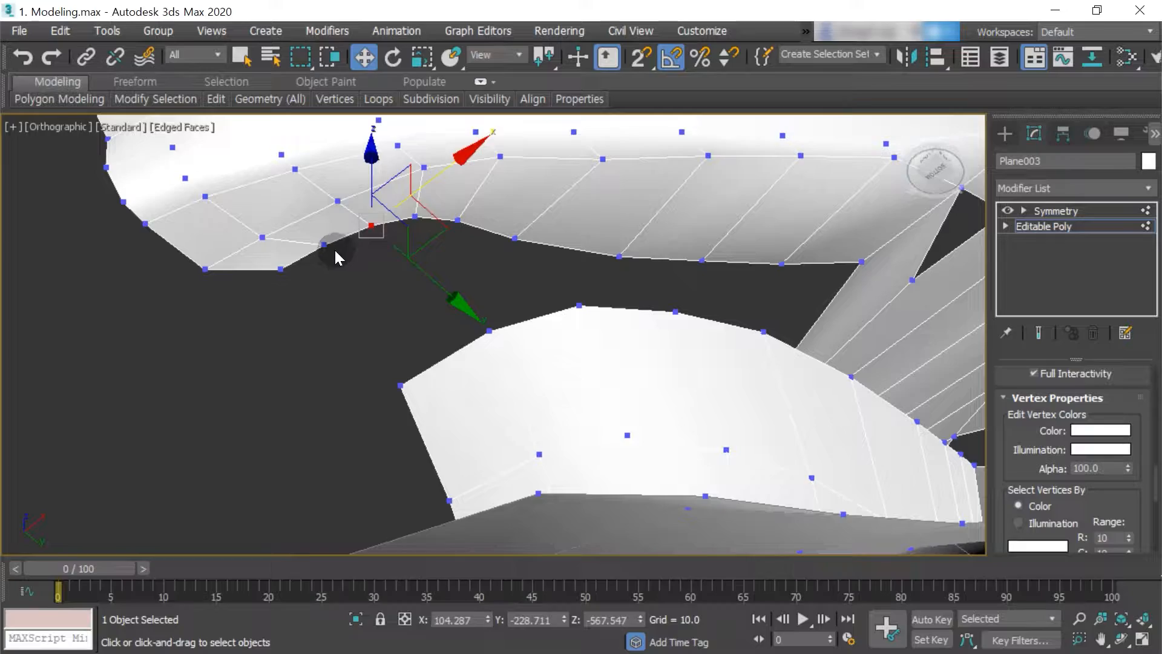
Move the end vertex of the rim strip behind the neck along X to near the center line.
{"action": "scroll", "coordinate": [387, 202], "scroll_direction": "down", "scroll_amount": 5}
{"action": "middle_click_drag", "start_coordinate": [423, 203], "coordinate": [501, 289], "text": "alt"}
{"action": "scroll", "coordinate": [466, 345], "scroll_direction": "up", "scroll_amount": 5}
{"action": "scroll", "coordinate": [467, 345], "scroll_direction": "down", "scroll_amount": 4}
{"action": "left_click_drag", "start_coordinate": [400, 301], "coordinate": [202, 292]}
{"action": "scroll", "coordinate": [300, 274], "scroll_direction": "up", "scroll_amount": 4}
{"action": "left_click", "coordinate": [263, 253]}
{"action": "left_click_drag", "start_coordinate": [194, 247], "coordinate": [611, 327]}
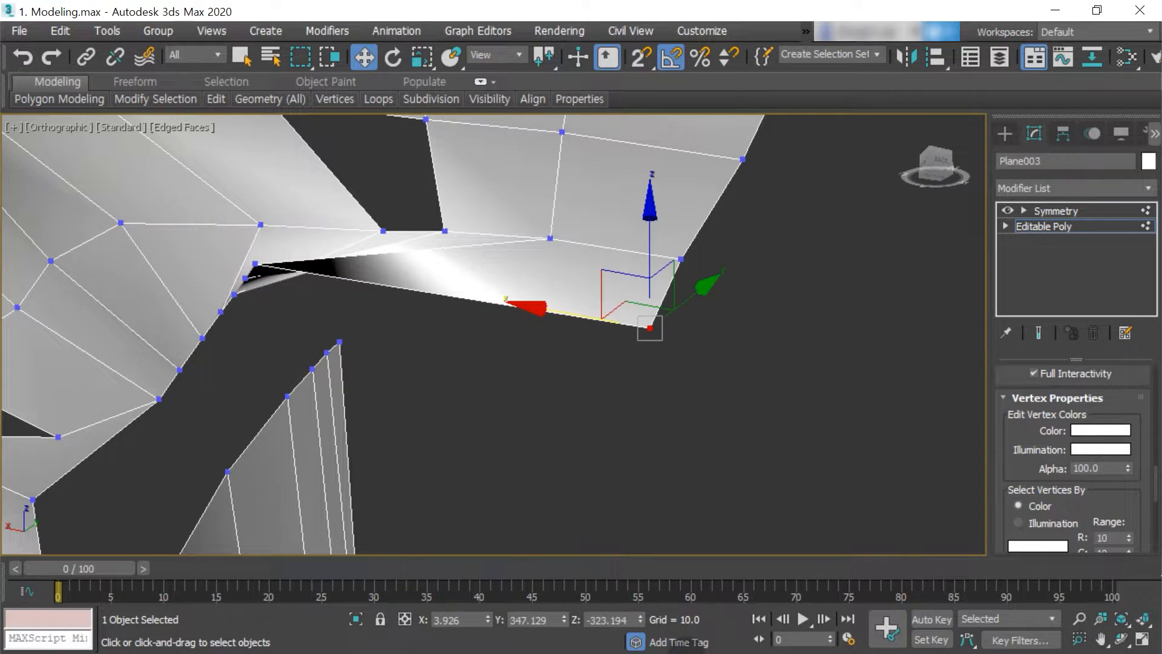
Spread the bunched rim vertices behind the neck along X so each lines up under its column.
{"action": "left_click", "coordinate": [253, 265]}
{"action": "left_click_drag", "start_coordinate": [200, 259], "coordinate": [370, 303]}
{"action": "left_click", "coordinate": [245, 277]}
{"action": "left_click", "coordinate": [234, 295]}
{"action": "left_click_drag", "start_coordinate": [212, 291], "coordinate": [342, 314]}
{"action": "left_click", "coordinate": [220, 311]}
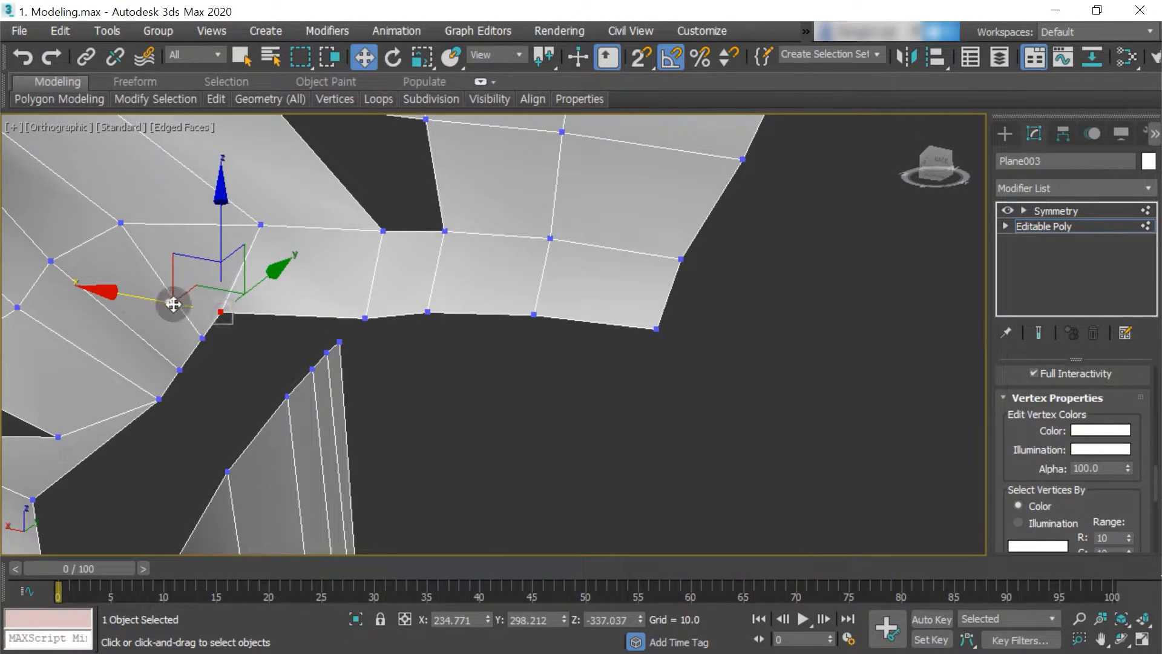
{"action": "left_click_drag", "start_coordinate": [173, 303], "coordinate": [237, 315]}
{"action": "left_click", "coordinate": [201, 339]}
{"action": "left_click_drag", "start_coordinate": [156, 330], "coordinate": [187, 335]}
Reposition the rim vertices at the back corner of the neck opening to continue the strip's even spacing.
{"action": "middle_click_drag", "start_coordinate": [282, 326], "coordinate": [373, 316]}
{"action": "scroll", "coordinate": [329, 358], "scroll_direction": "down", "scroll_amount": 3}
{"action": "left_click", "coordinate": [320, 355]}
{"action": "scroll", "coordinate": [315, 356], "scroll_direction": "up", "scroll_amount": 3}
{"action": "left_click_drag", "start_coordinate": [257, 324], "coordinate": [303, 345]}
{"action": "left_click_drag", "start_coordinate": [431, 236], "coordinate": [527, 288]}
{"action": "left_click_drag", "start_coordinate": [442, 220], "coordinate": [454, 241]}
Try to delete the vertex at the tip of the triangular gap on the skull's underside.
{"action": "mouse_move", "coordinate": [454, 242]}
{"action": "middle_mouse_down", "text": "alt"}
{"action": "mouse_move", "coordinate": [389, 270]}
{"action": "mouse_move", "coordinate": [433, 251]}
{"action": "middle_mouse_up", "text": "alt"}
{"action": "scroll", "coordinate": [388, 281], "scroll_direction": "up", "scroll_amount": 3}
{"action": "scroll", "coordinate": [391, 285], "scroll_direction": "down", "scroll_amount": 3}
{"action": "scroll", "coordinate": [389, 283], "scroll_direction": "up", "scroll_amount": 5}
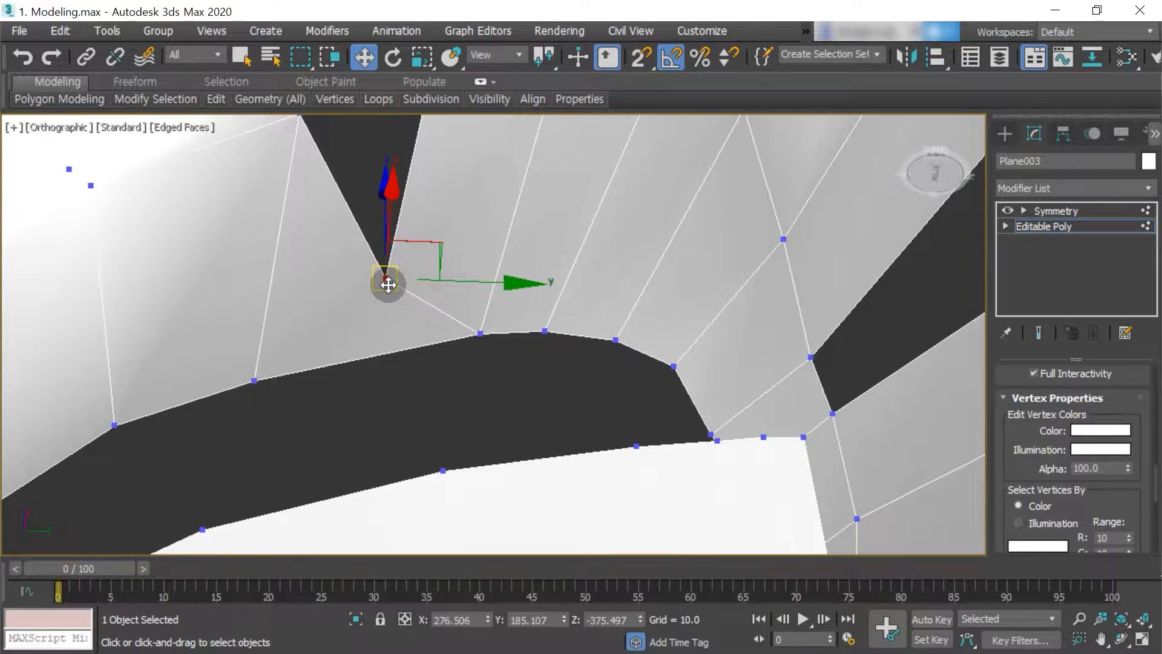
{"action": "scroll", "coordinate": [1141, 422], "scroll_direction": "down", "scroll_amount": 4}
{"action": "scroll", "coordinate": [365, 346], "scroll_direction": "down", "scroll_amount": 2}
{"action": "key", "text": "Delete"}
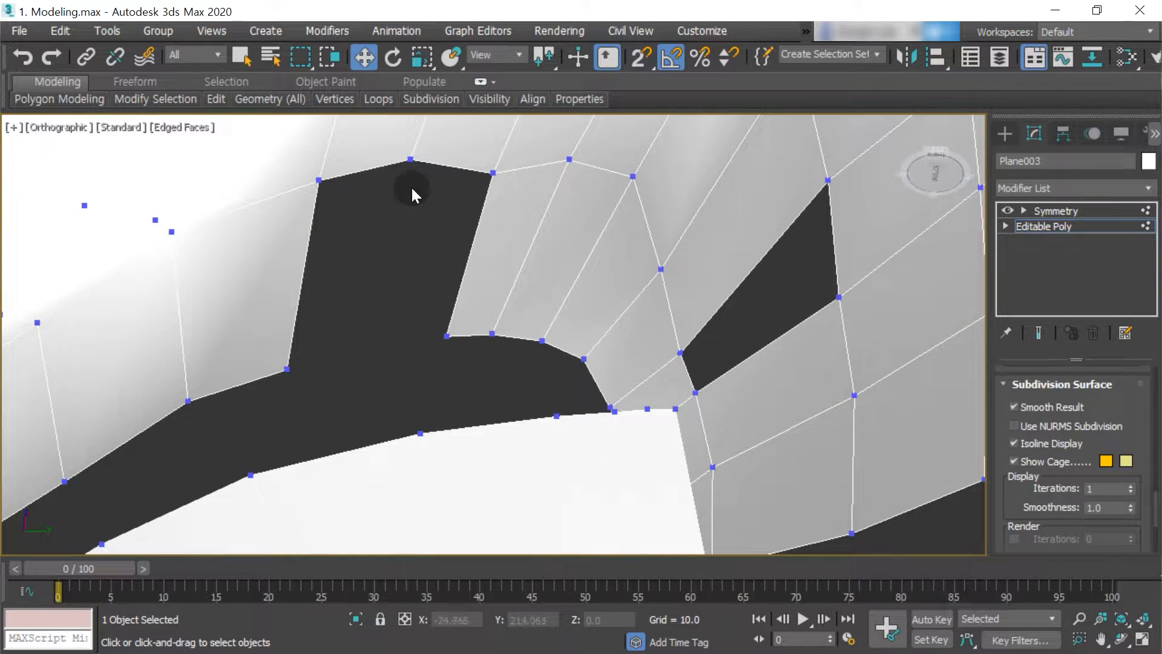
{"action": "key", "text": "2"}
{"action": "key", "text": "ctrl+z"}
Remove the vertex at the triangular gap's tip and cut an edge across the merged polygon on the underside strip.
{"action": "middle_click_drag", "start_coordinate": [450, 260], "coordinate": [422, 294]}
{"action": "key", "text": "1"}
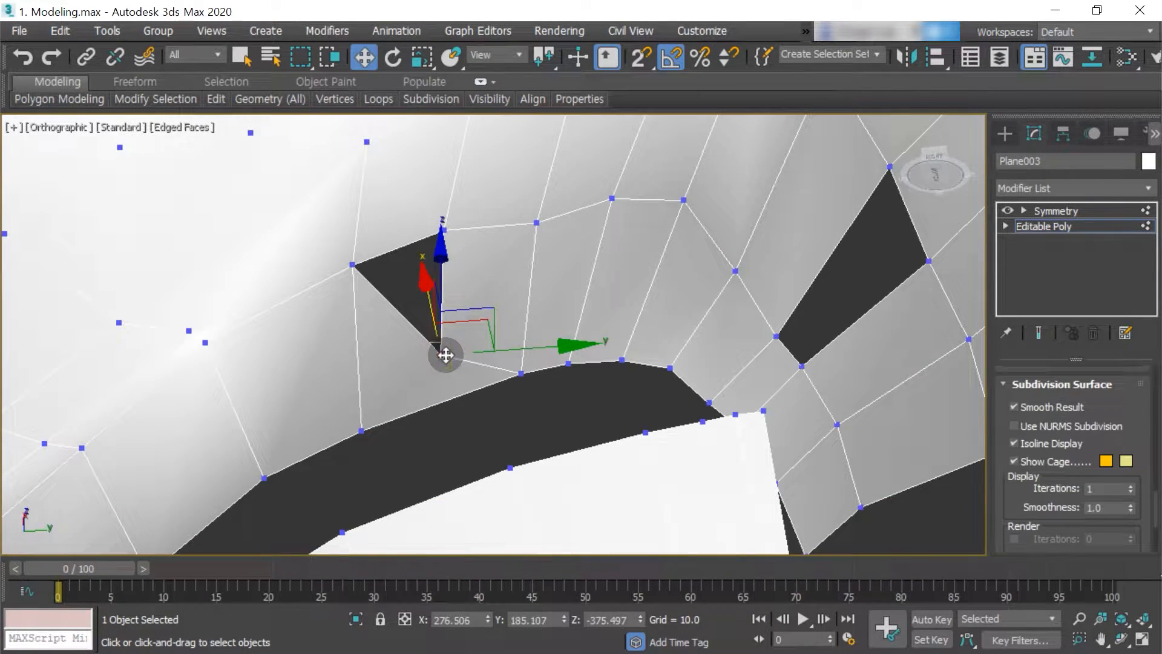
{"action": "key", "text": "w"}
{"action": "middle_click_drag", "start_coordinate": [445, 355], "coordinate": [435, 354]}
{"action": "key", "text": "BackSpace"}
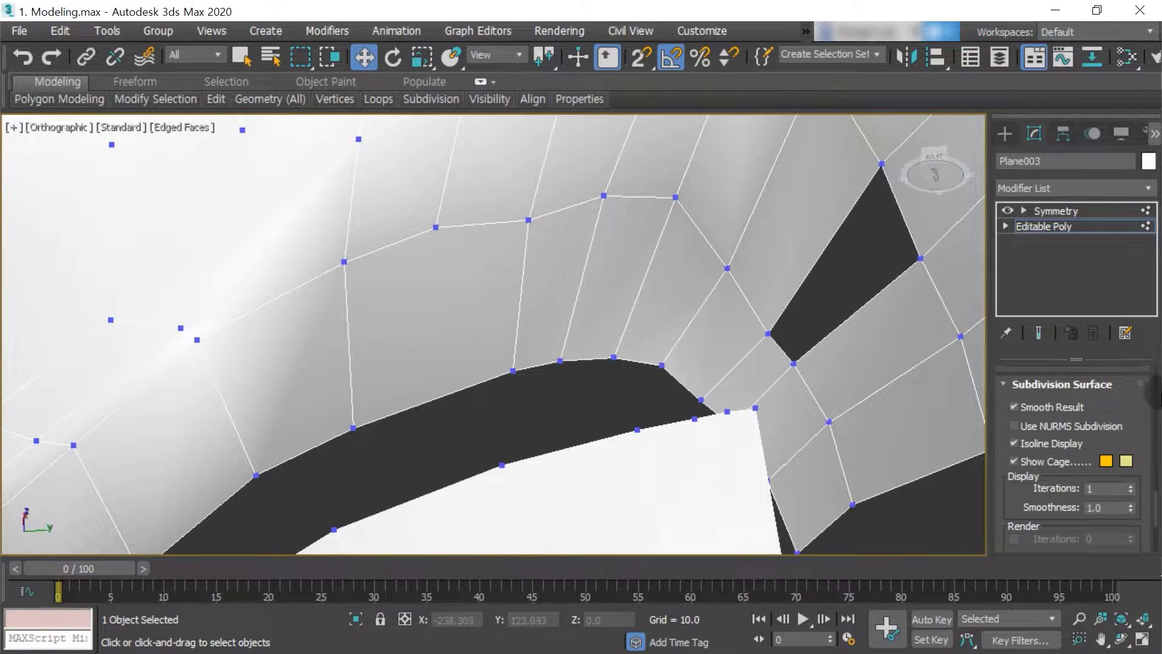
{"action": "scroll", "coordinate": [1130, 415], "scroll_direction": "down", "scroll_amount": 3}
{"action": "scroll", "coordinate": [1095, 427], "scroll_direction": "up", "scroll_amount": 1}
{"action": "left_click", "coordinate": [1057, 212]}
{"action": "left_click", "coordinate": [1058, 226]}
{"action": "scroll", "coordinate": [1066, 437], "scroll_direction": "down", "scroll_amount": 10}
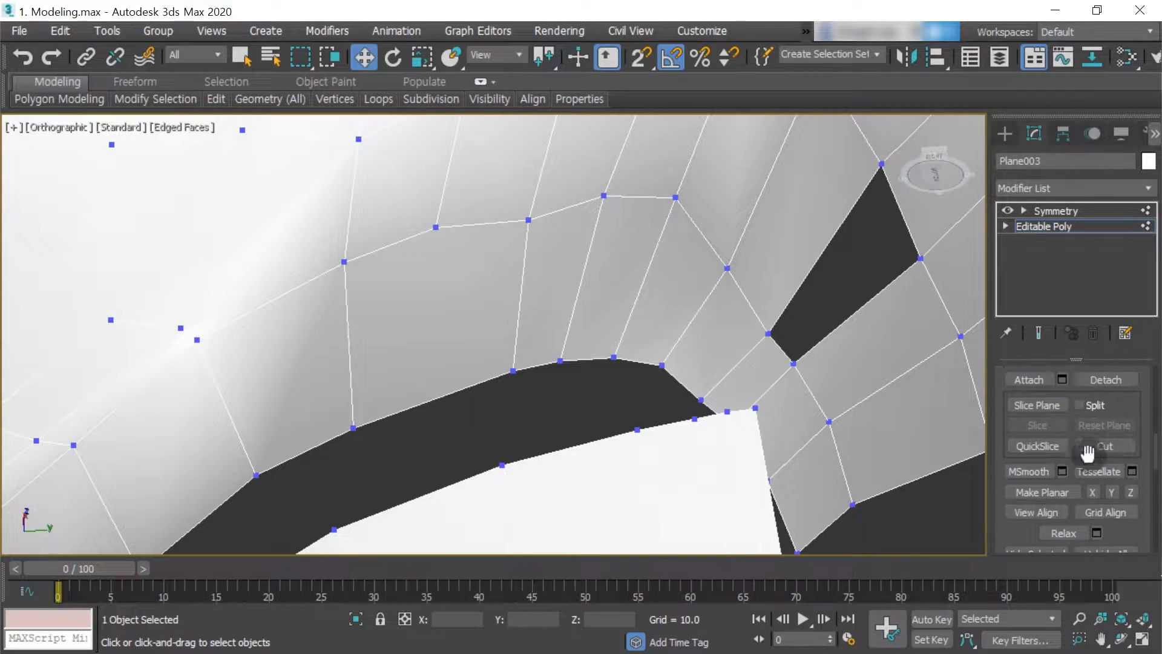
{"action": "key", "text": "w"}
{"action": "scroll", "coordinate": [481, 300], "scroll_direction": "down", "scroll_amount": 8}
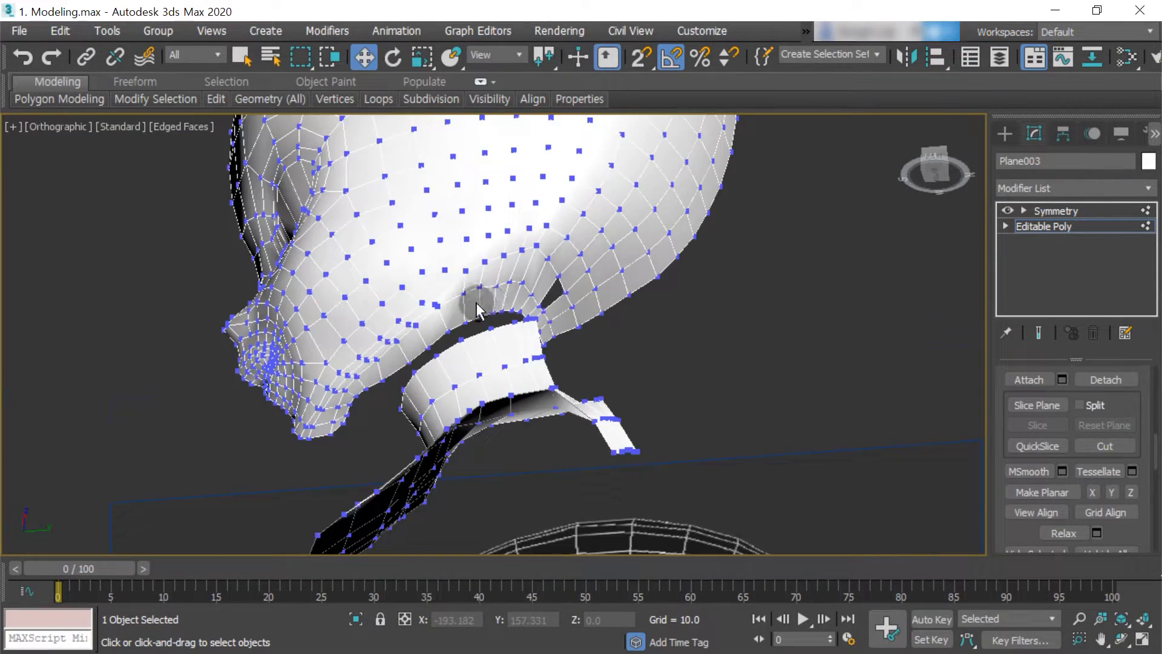
Move pairs of vertices in the row above the neck opening's rim along X to smooth the skull's underside.
{"action": "scroll", "coordinate": [445, 297], "scroll_direction": "up", "scroll_amount": 5}
{"action": "left_click", "coordinate": [409, 348]}
{"action": "middle_click_drag", "start_coordinate": [410, 348], "coordinate": [765, 147]}
{"action": "left_click", "coordinate": [645, 228], "text": "ctrl"}
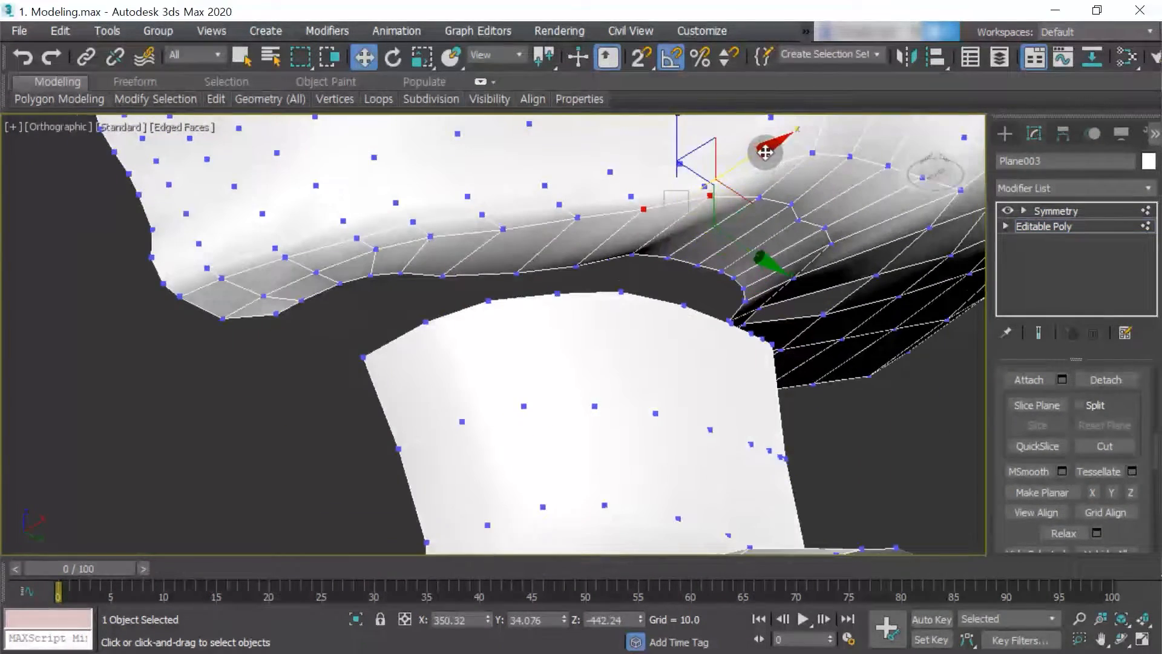
{"action": "left_click_drag", "start_coordinate": [767, 147], "coordinate": [721, 173]}
{"action": "left_click", "coordinate": [579, 219]}
{"action": "left_click", "coordinate": [503, 229], "text": "ctrl"}
{"action": "left_click_drag", "start_coordinate": [544, 215], "coordinate": [514, 237]}
{"action": "scroll", "coordinate": [356, 260], "scroll_direction": "up", "scroll_amount": 3}
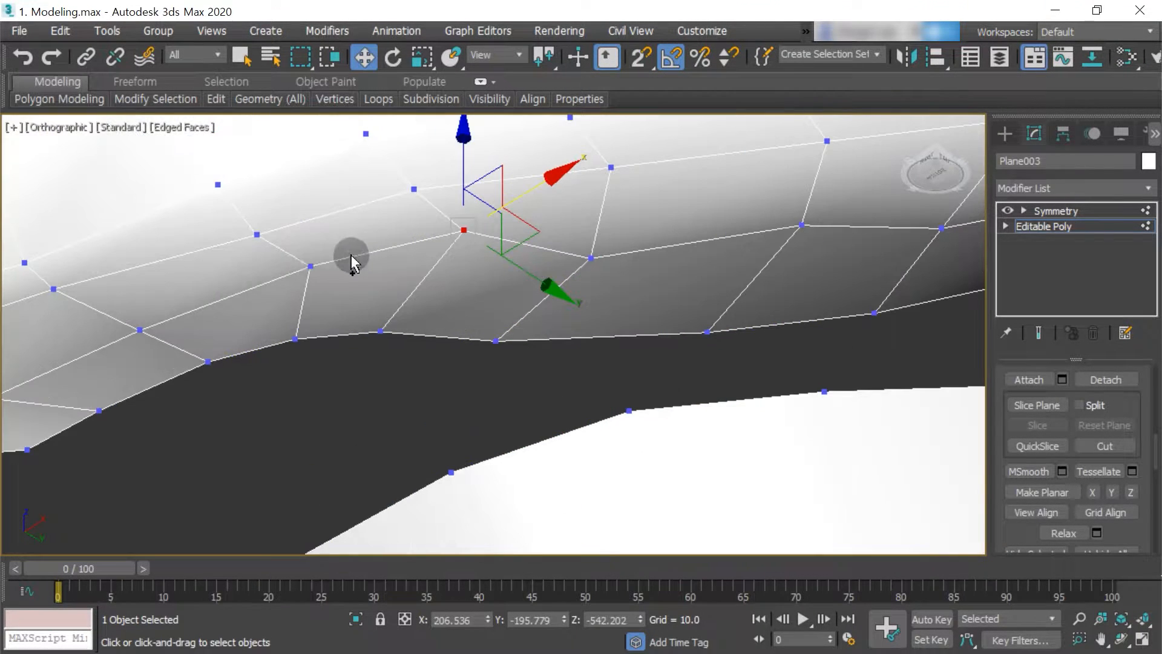
{"action": "left_click_drag", "start_coordinate": [460, 208], "coordinate": [427, 227]}
Adjust the vertices under the chin, using the Right view, to smooth the jaw's lower contour.
{"action": "scroll", "coordinate": [380, 252], "scroll_direction": "down", "scroll_amount": 4}
{"action": "scroll", "coordinate": [379, 251], "scroll_direction": "up", "scroll_amount": 2}
{"action": "middle_click_drag", "start_coordinate": [379, 251], "coordinate": [729, 230]}
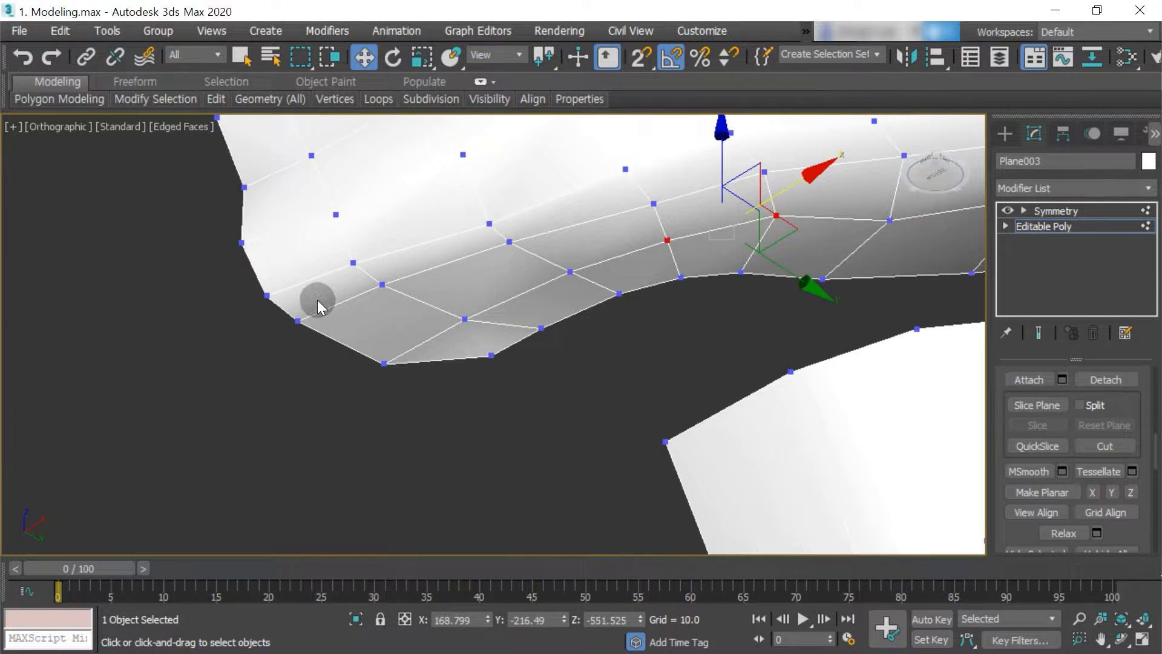
{"action": "left_click", "coordinate": [298, 321]}
{"action": "key", "text": "v"}
{"action": "key", "text": "r"}
{"action": "scroll", "coordinate": [510, 338], "scroll_direction": "up", "scroll_amount": 8}
{"action": "middle_click_drag", "start_coordinate": [510, 338], "coordinate": [561, 396]}
{"action": "scroll", "coordinate": [561, 395], "scroll_direction": "up", "scroll_amount": 4}
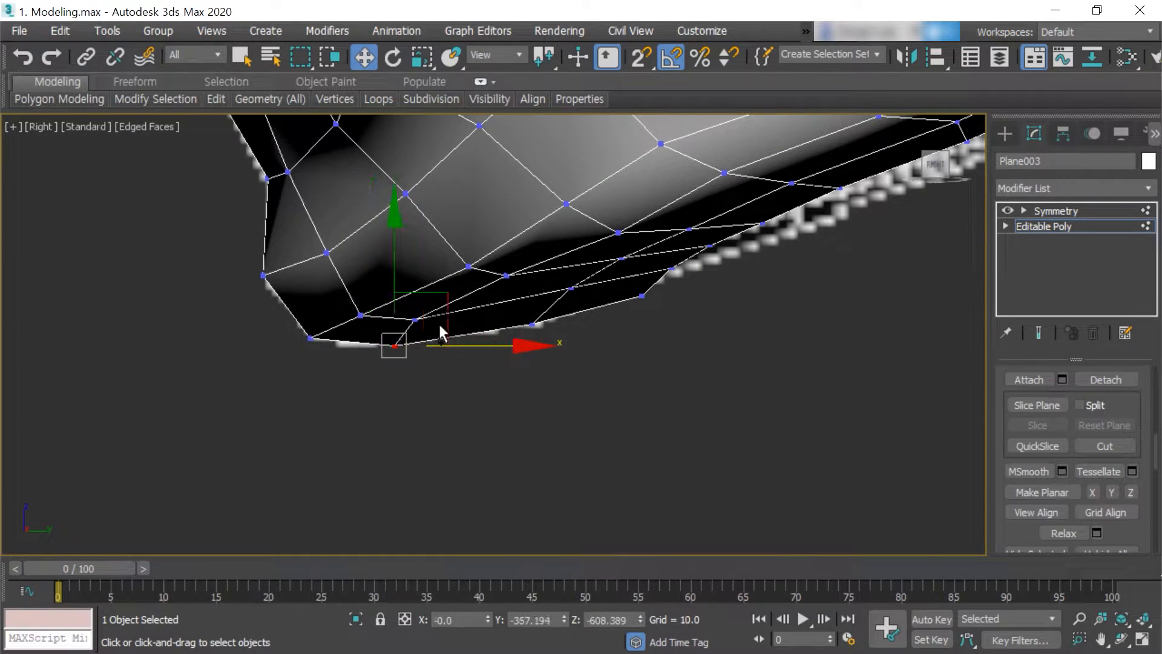
{"action": "scroll", "coordinate": [532, 287], "scroll_direction": "down", "scroll_amount": 4}
{"action": "scroll", "coordinate": [552, 287], "scroll_direction": "up", "scroll_amount": 2}
{"action": "middle_click_drag", "start_coordinate": [551, 287], "coordinate": [563, 264], "text": "alt"}
{"action": "left_click", "coordinate": [467, 273]}
{"action": "middle_click_drag", "start_coordinate": [466, 274], "coordinate": [609, 201], "text": "alt"}
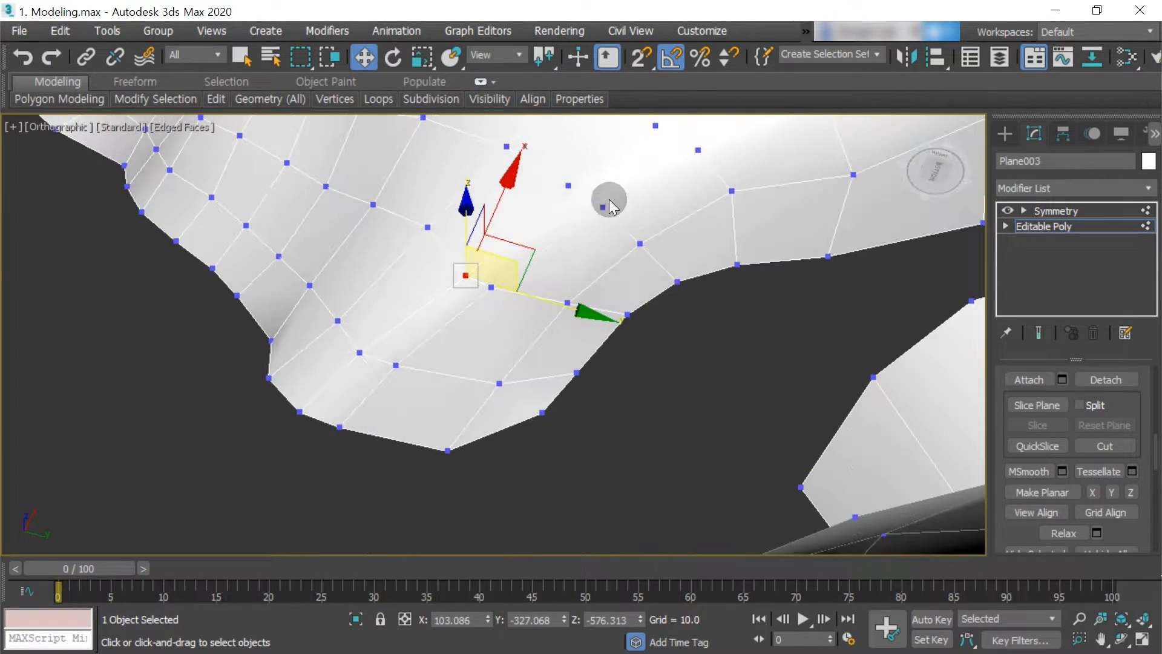
Reposition the rim vertices beside the neck and the vertices on the skull's lower side along X.
{"action": "middle_click_drag", "start_coordinate": [635, 259], "coordinate": [574, 365], "text": "alt"}
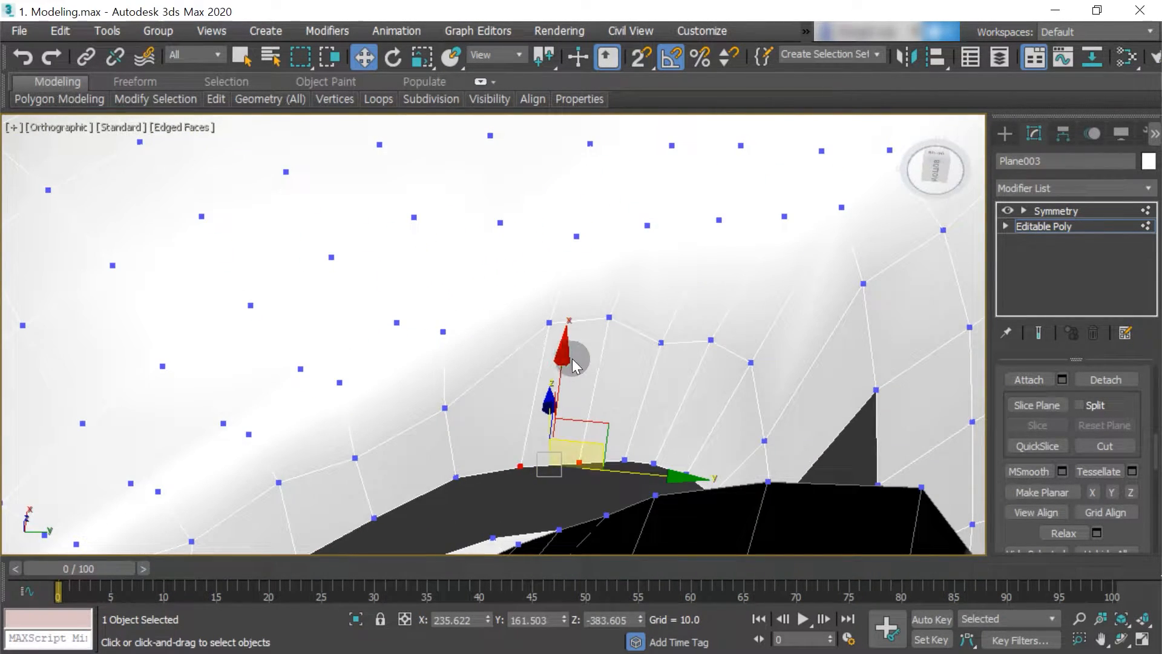
{"action": "middle_click_drag", "start_coordinate": [592, 232], "coordinate": [732, 186], "text": "alt"}
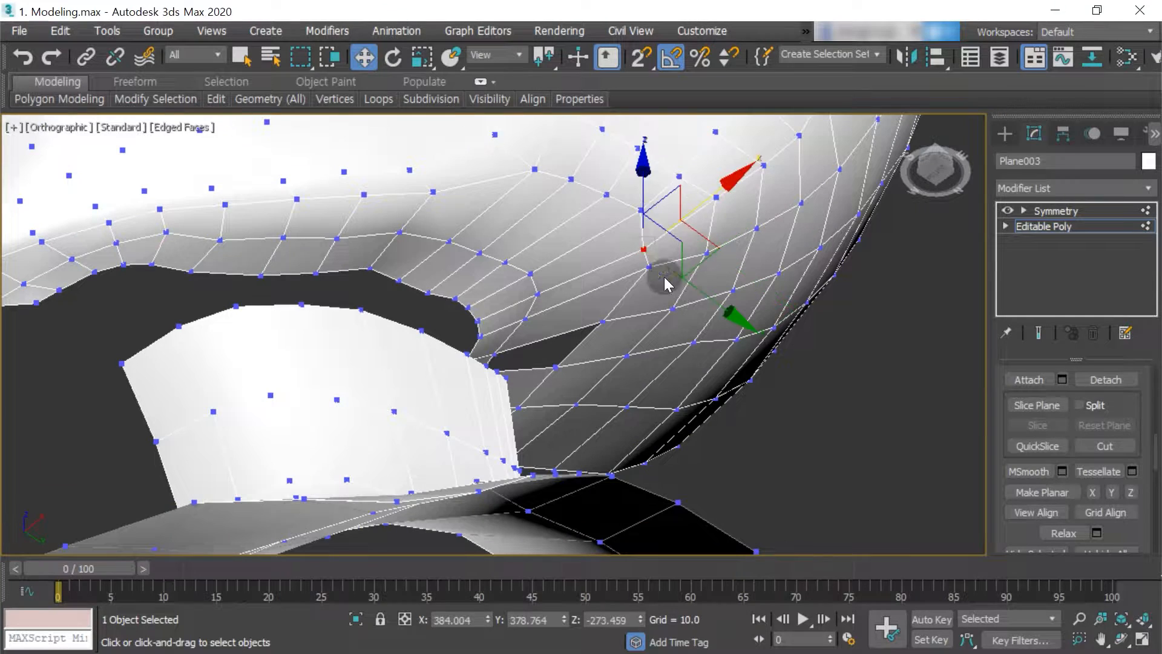
{"action": "left_click_drag", "start_coordinate": [719, 155], "coordinate": [664, 284]}
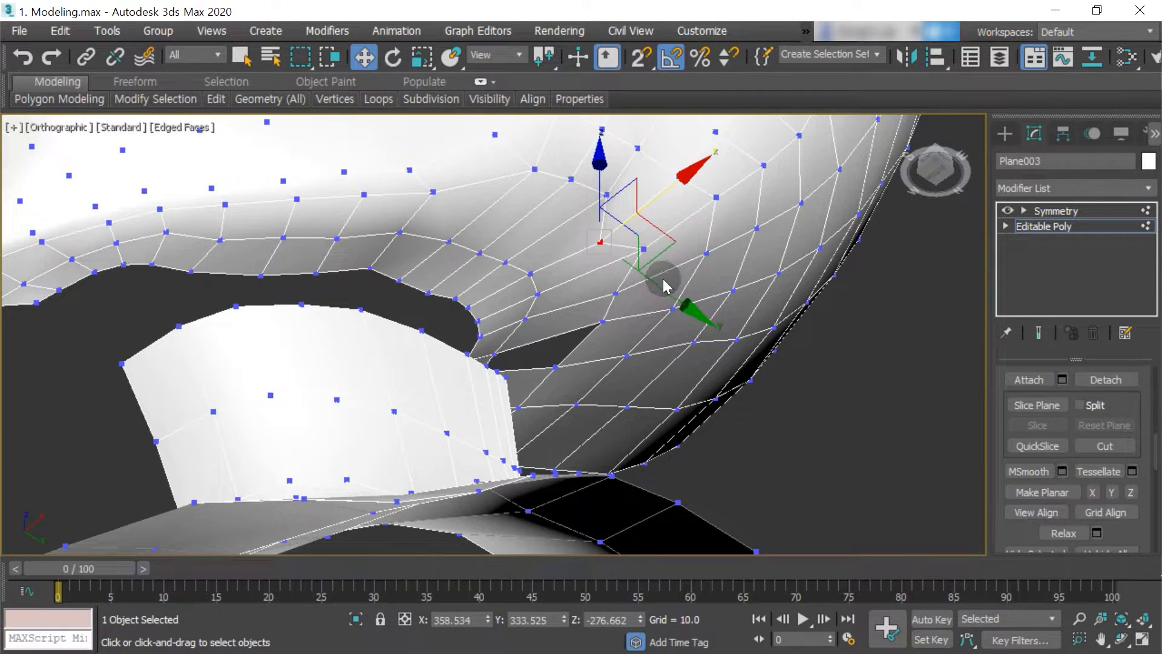
{"action": "left_click", "coordinate": [606, 196]}
{"action": "left_click", "coordinate": [571, 180], "text": "ctrl"}
{"action": "middle_click_drag", "start_coordinate": [654, 254], "coordinate": [730, 423]}
{"action": "left_click", "coordinate": [607, 337], "text": "ctrl"}
Shift the selected vertices on the skull's lower side behind the jaw to smooth the transition toward the neck.
{"action": "scroll", "coordinate": [713, 306], "scroll_direction": "down", "scroll_amount": 5}
{"action": "middle_click_drag", "start_coordinate": [712, 306], "coordinate": [616, 414], "text": "alt"}
{"action": "scroll", "coordinate": [714, 308], "scroll_direction": "up", "scroll_amount": 4}
{"action": "scroll", "coordinate": [729, 297], "scroll_direction": "down", "scroll_amount": 3}
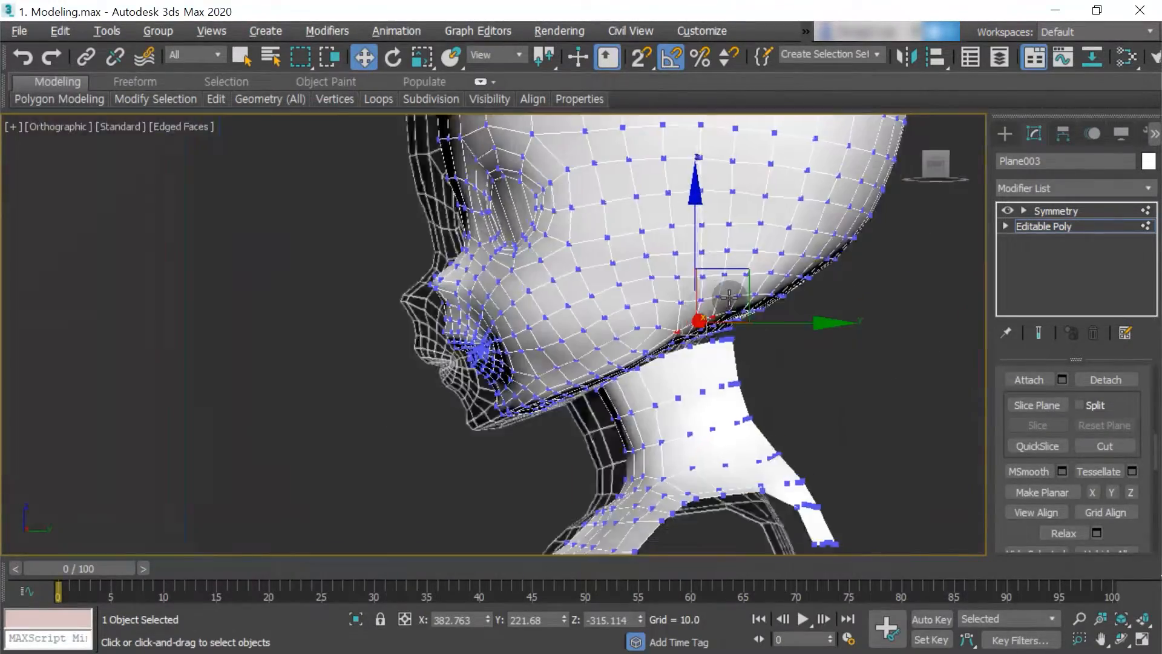
{"action": "middle_click_drag", "start_coordinate": [733, 294], "coordinate": [856, 291], "text": "alt"}
{"action": "scroll", "coordinate": [770, 313], "scroll_direction": "up", "scroll_amount": 4}
{"action": "middle_click_drag", "start_coordinate": [695, 298], "coordinate": [630, 324], "text": "alt"}
{"action": "scroll", "coordinate": [712, 315], "scroll_direction": "up", "scroll_amount": 3}
{"action": "scroll", "coordinate": [654, 289], "scroll_direction": "down", "scroll_amount": 5}
{"action": "scroll", "coordinate": [630, 324], "scroll_direction": "up", "scroll_amount": 3}
{"action": "left_click_drag", "start_coordinate": [625, 307], "coordinate": [589, 298]}
Move the vertices at the skull's back lower corner along X to even out the columns there.
{"action": "middle_click_drag", "start_coordinate": [719, 256], "coordinate": [664, 198], "text": "alt"}
{"action": "scroll", "coordinate": [748, 236], "scroll_direction": "down", "scroll_amount": 4}
{"action": "scroll", "coordinate": [720, 236], "scroll_direction": "up", "scroll_amount": 5}
{"action": "middle_click_drag", "start_coordinate": [628, 389], "coordinate": [596, 367], "text": "alt"}
{"action": "left_click_drag", "start_coordinate": [549, 364], "coordinate": [573, 367]}
{"action": "scroll", "coordinate": [696, 317], "scroll_direction": "up", "scroll_amount": 4}
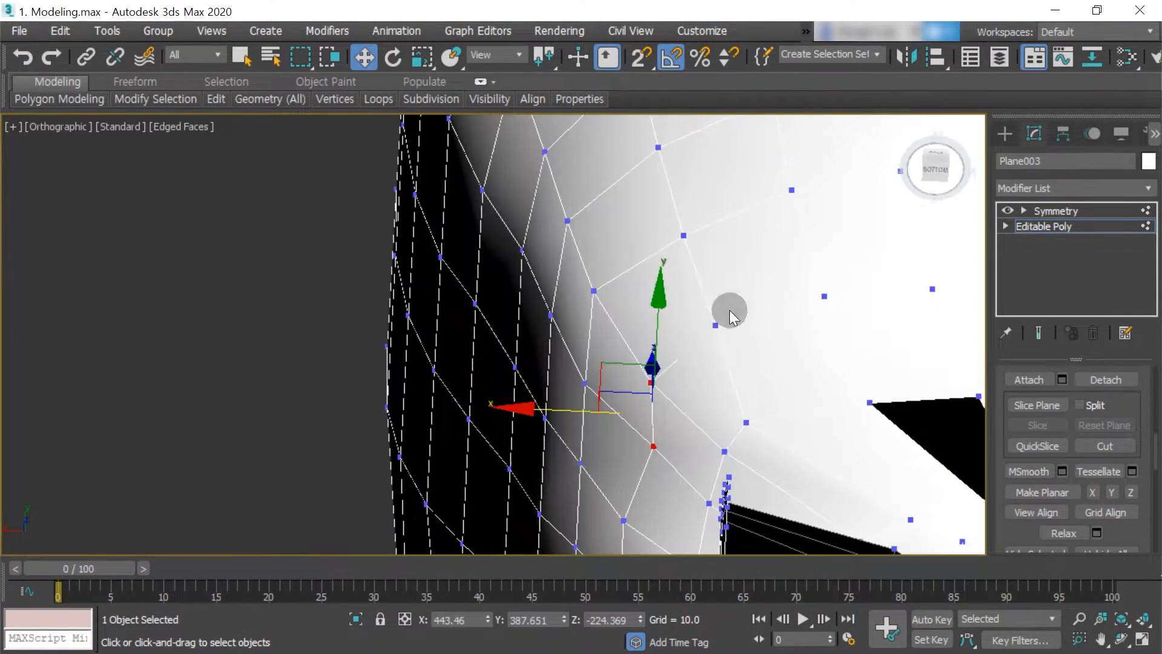
{"action": "mouse_move", "coordinate": [619, 337]}
{"action": "middle_mouse_down", "text": "alt"}
{"action": "mouse_move", "coordinate": [708, 332]}
{"action": "mouse_move", "coordinate": [617, 334]}
{"action": "middle_mouse_up", "text": "alt"}
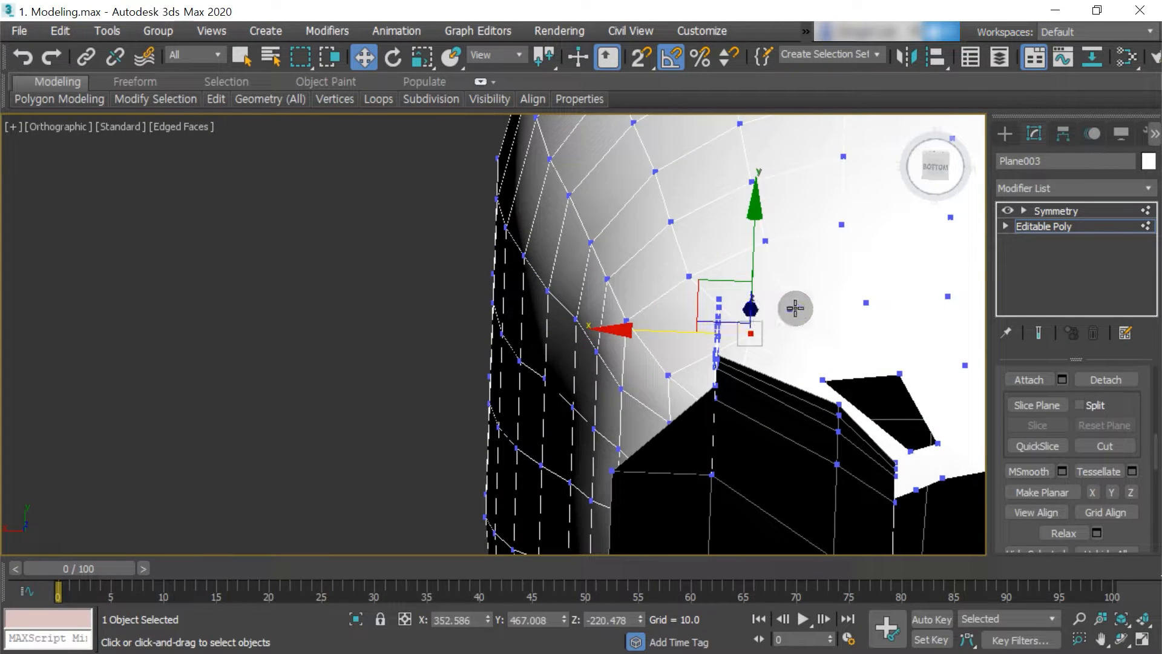
{"action": "left_click_drag", "start_coordinate": [732, 303], "coordinate": [811, 301]}
{"action": "middle_click_drag", "start_coordinate": [811, 301], "coordinate": [759, 336], "text": "alt"}
{"action": "left_click", "coordinate": [732, 329]}
{"action": "left_click_drag", "start_coordinate": [760, 336], "coordinate": [752, 338]}
Select the border of the small hole above the rim behind the neck and cap it.
{"action": "key", "text": "3"}
{"action": "left_click", "coordinate": [819, 367]}
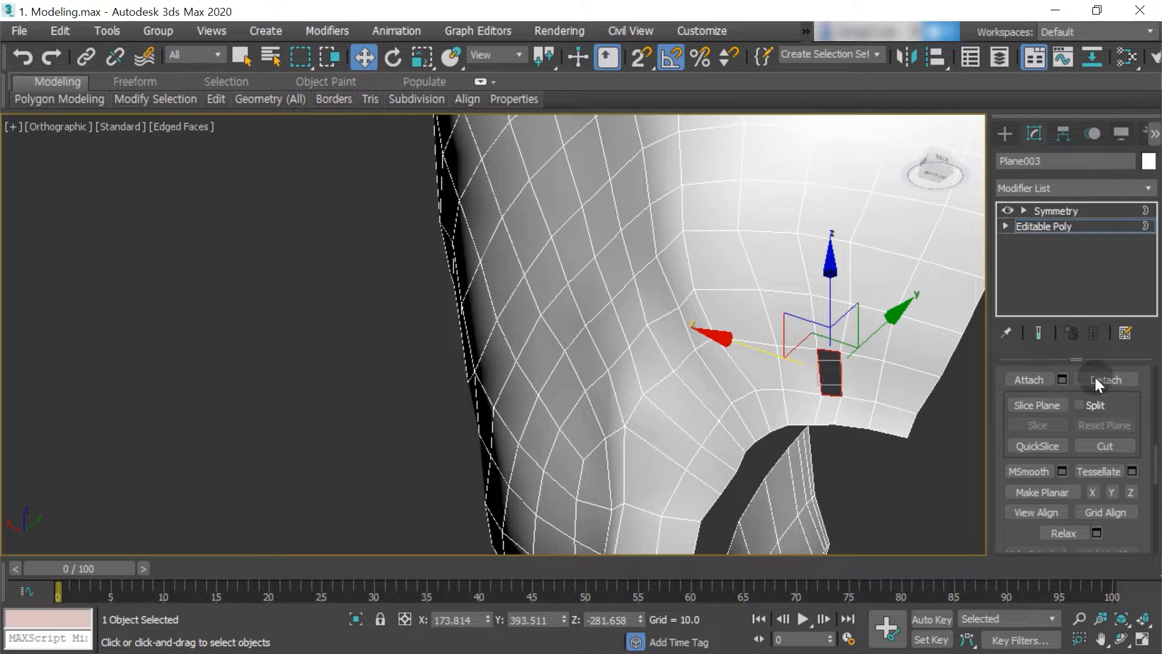
{"action": "scroll", "coordinate": [1065, 478], "scroll_direction": "down", "scroll_amount": 3}
{"action": "scroll", "coordinate": [1071, 448], "scroll_direction": "up", "scroll_amount": 10}
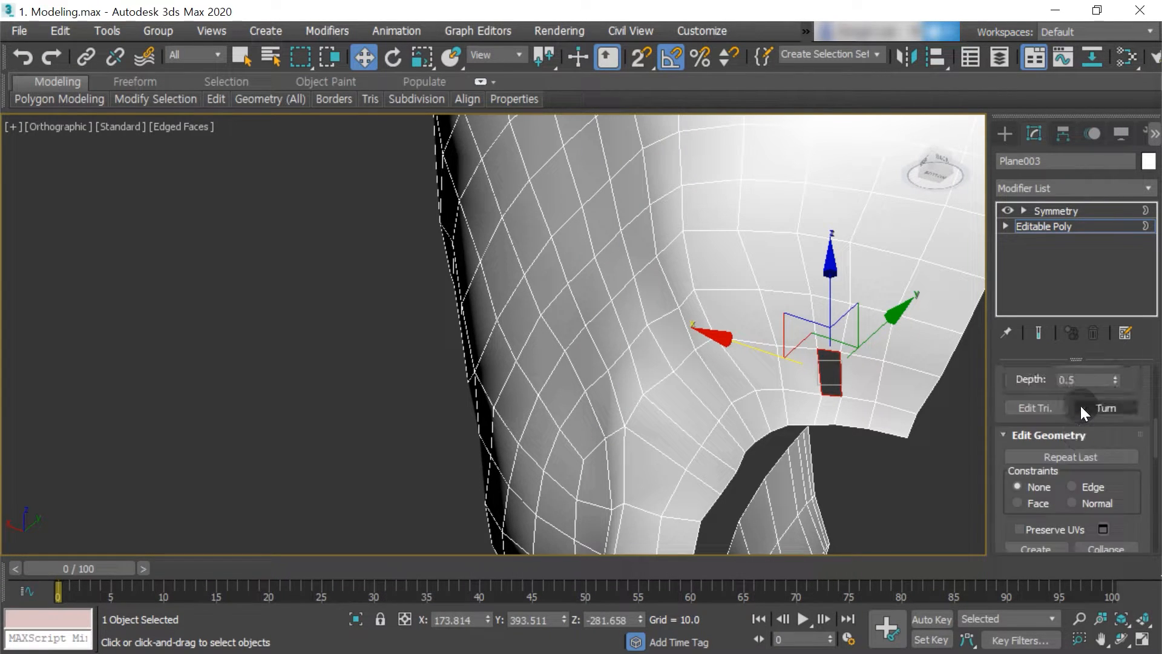
{"action": "key", "text": "3"}
{"action": "key", "text": "3"}
{"action": "scroll", "coordinate": [1133, 416], "scroll_direction": "up", "scroll_amount": 3}
{"action": "left_click", "coordinate": [1114, 442]}
{"action": "scroll", "coordinate": [754, 261], "scroll_direction": "down", "scroll_amount": 4}
{"action": "middle_click_drag", "start_coordinate": [755, 260], "coordinate": [831, 370]}
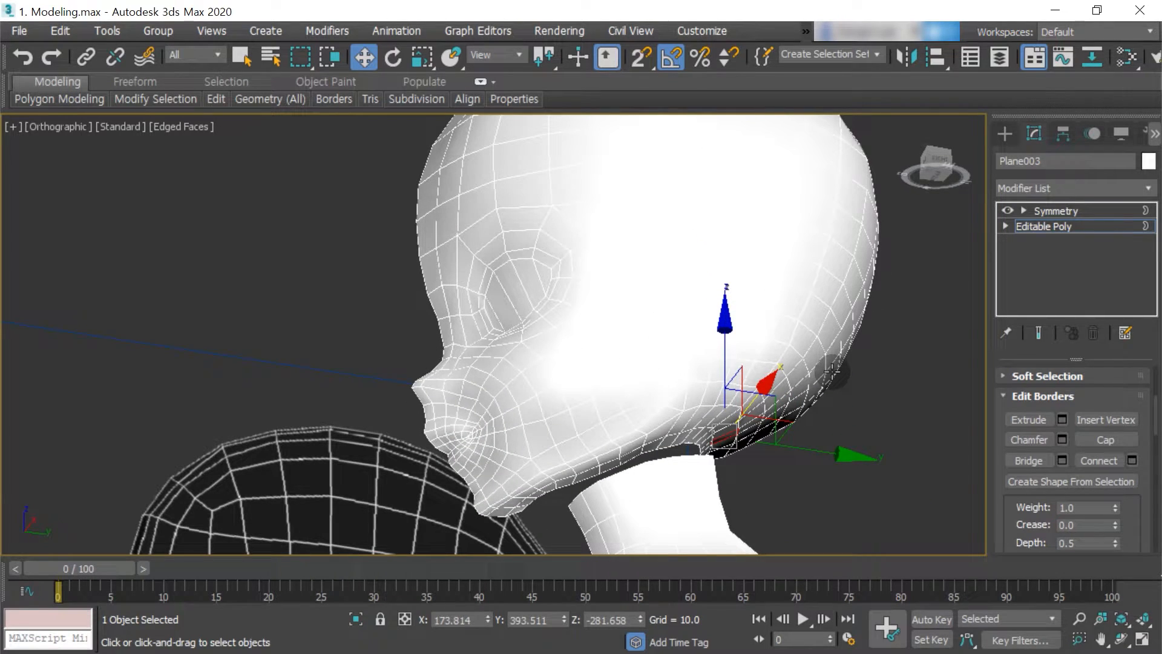
Show the Symmetry end result, extend the neck's open back edges toward the center line, and set their X to 0.
{"action": "middle_click_drag", "start_coordinate": [846, 336], "coordinate": [632, 431], "text": "alt"}
{"action": "key", "text": "1"}
{"action": "left_click", "coordinate": [1034, 331]}
{"action": "middle_click_drag", "start_coordinate": [793, 441], "coordinate": [767, 439], "text": "alt"}
{"action": "key", "text": "2"}
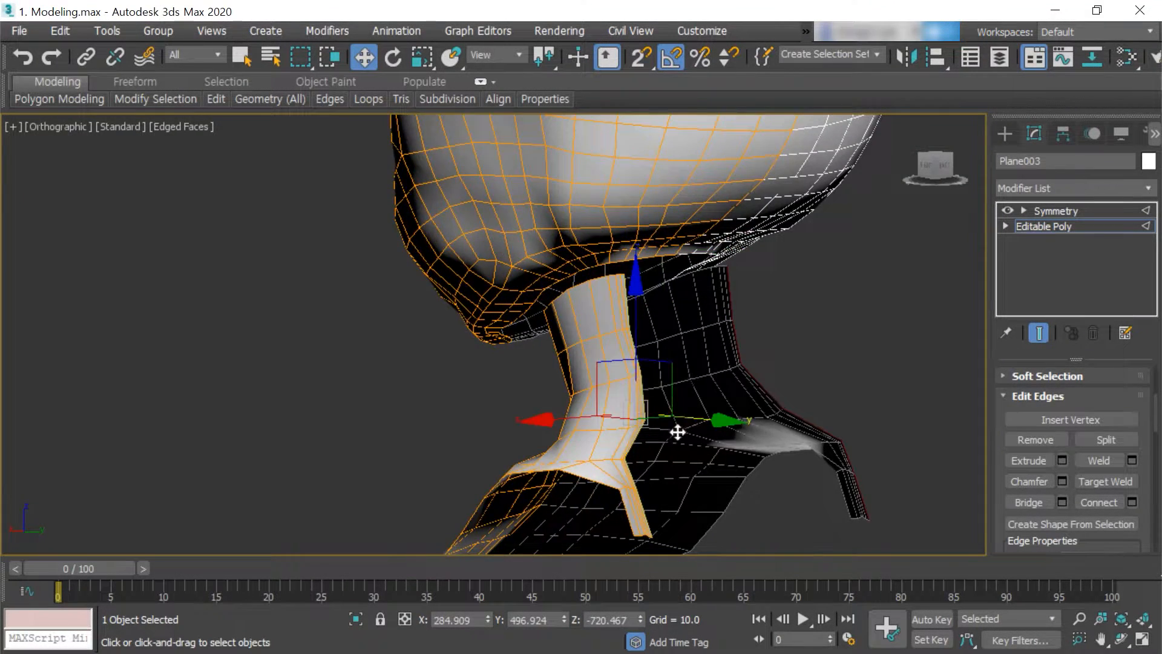
{"action": "middle_click_drag", "start_coordinate": [685, 425], "coordinate": [975, 458], "text": "alt"}
{"action": "scroll", "coordinate": [1137, 441], "scroll_direction": "down", "scroll_amount": 8}
{"action": "middle_click_drag", "start_coordinate": [798, 435], "coordinate": [555, 430], "text": "alt"}
{"action": "left_click_drag", "start_coordinate": [555, 430], "coordinate": [576, 426]}
{"action": "left_click_drag", "start_coordinate": [472, 623], "coordinate": [427, 587]}
{"action": "type", "text": "0"}
{"action": "key", "text": "Return"}
Adjust the edge loops across the new neck back and move the outer shoulder edges along X in the Front view.
{"action": "middle_click_drag", "start_coordinate": [653, 412], "coordinate": [639, 435], "text": "alt"}
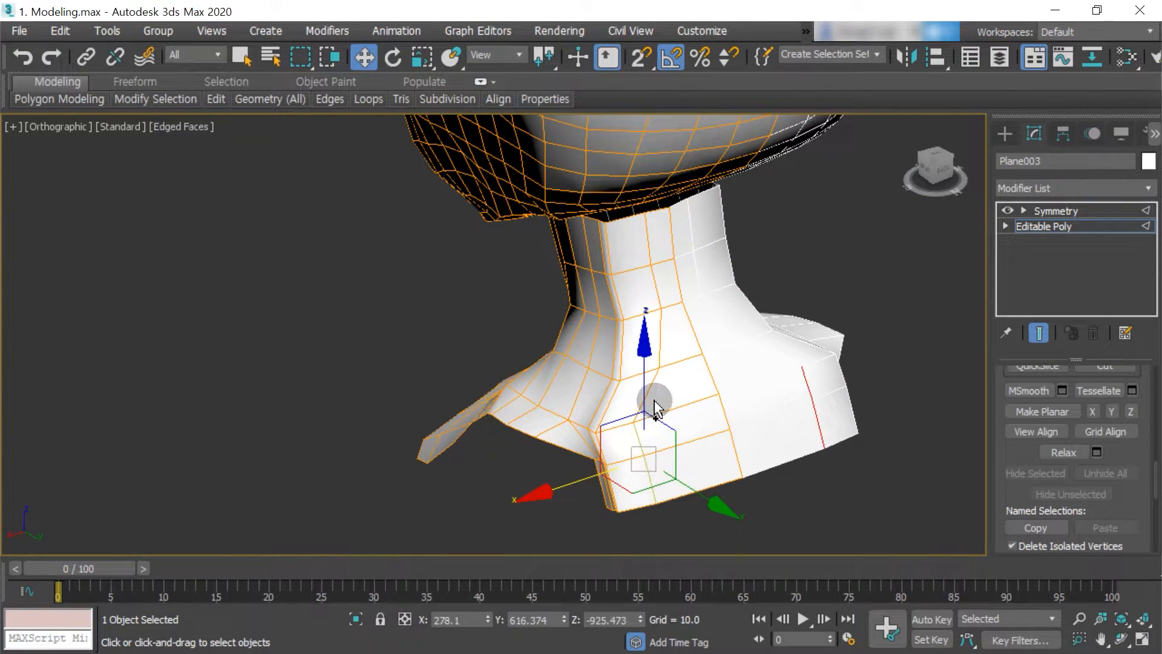
{"action": "mouse_move", "coordinate": [956, 406]}
{"action": "middle_mouse_down", "text": "alt"}
{"action": "mouse_move", "coordinate": [599, 369]}
{"action": "mouse_move", "coordinate": [623, 348]}
{"action": "middle_mouse_up", "text": "alt"}
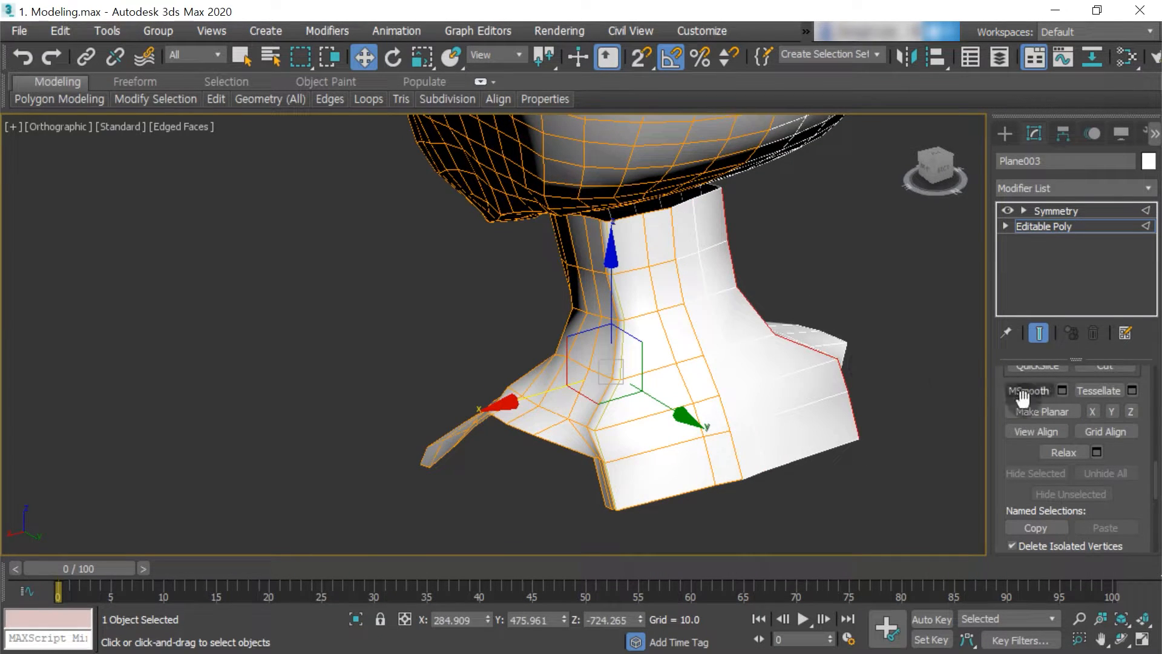
{"action": "middle_click_drag", "start_coordinate": [542, 392], "coordinate": [657, 460], "text": "alt"}
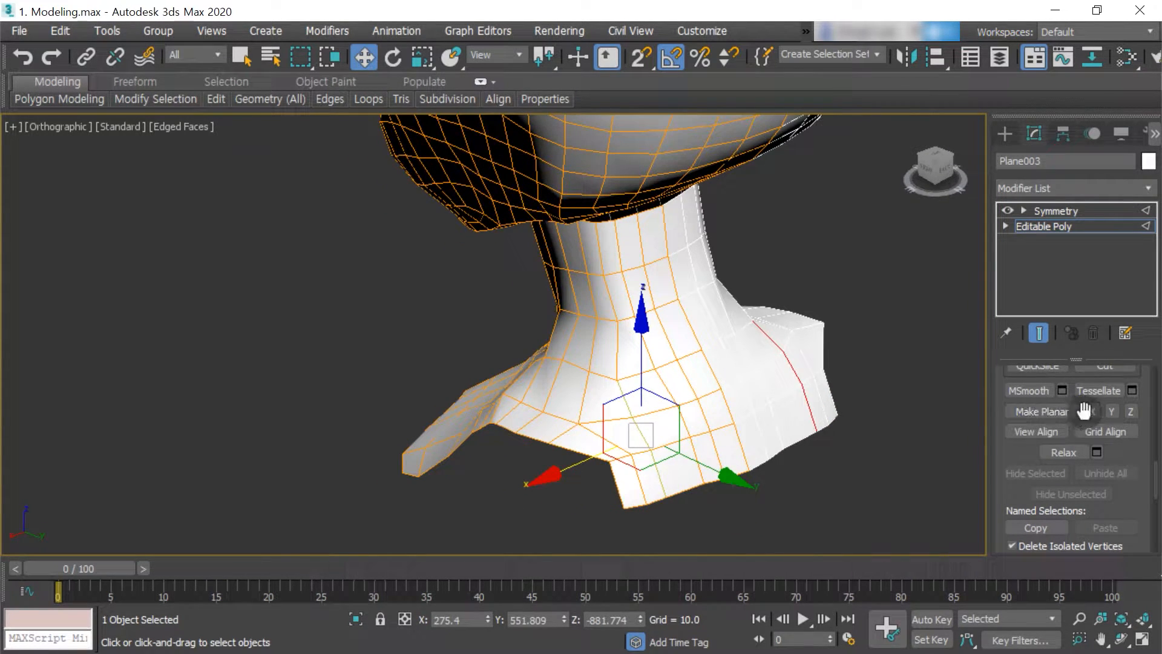
{"action": "middle_click_drag", "start_coordinate": [691, 431], "coordinate": [846, 376], "text": "alt"}
{"action": "key", "text": "f"}
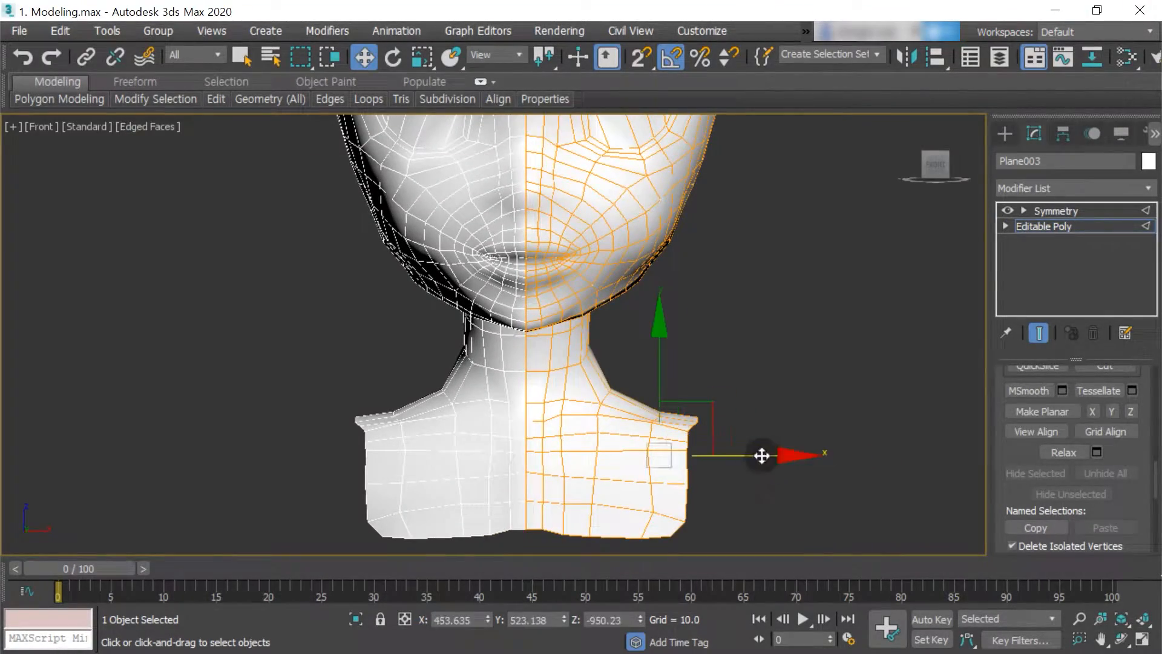
{"action": "middle_click_drag", "start_coordinate": [788, 452], "coordinate": [501, 394], "text": "alt"}
At the Vertex level, move the vertices at the skull's lower back corner, just above the neck rim, along X.
{"action": "key", "text": "1"}
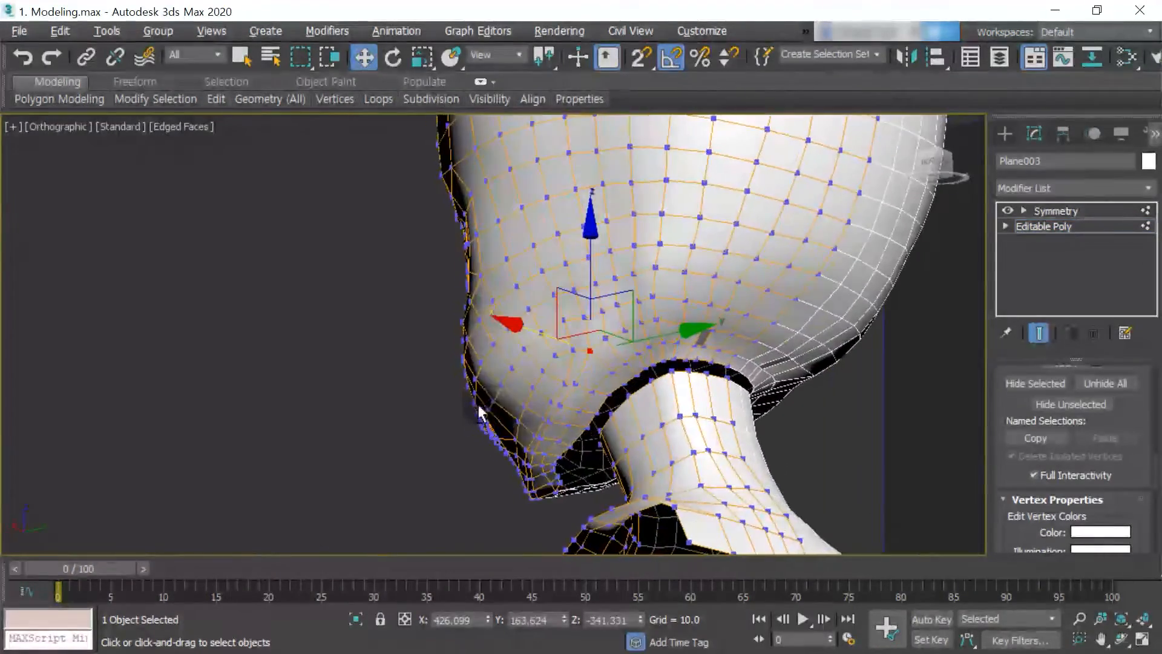
{"action": "key", "text": "v"}
{"action": "key", "text": "k"}
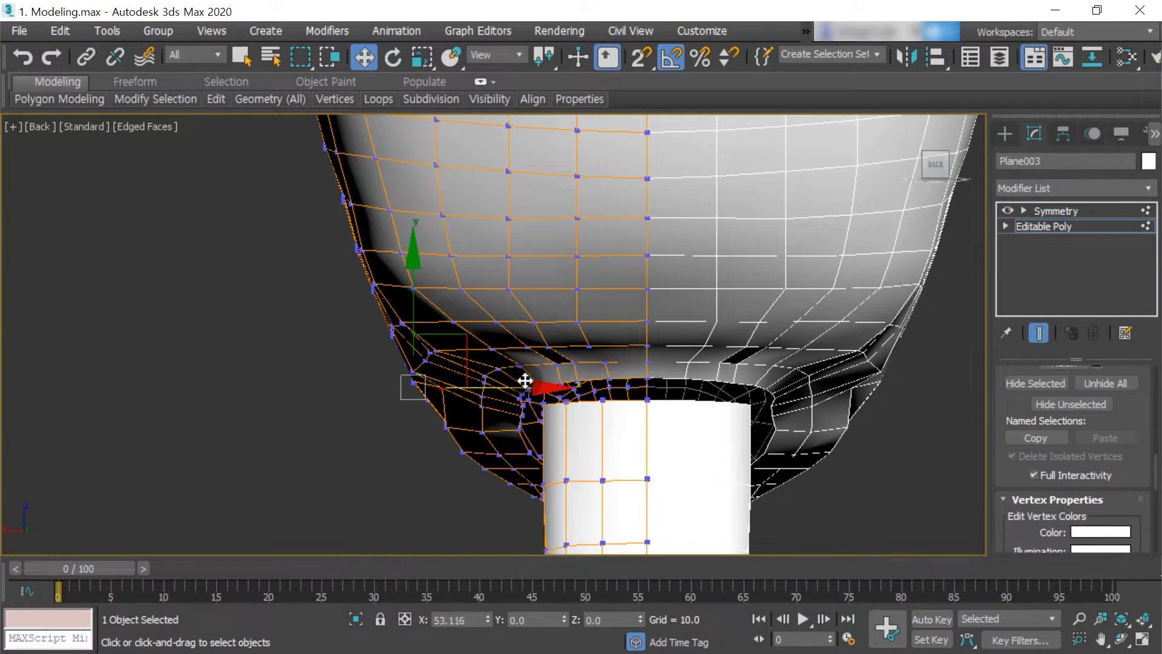
{"action": "middle_click_drag", "start_coordinate": [420, 376], "coordinate": [440, 400]}
{"action": "middle_click_drag", "start_coordinate": [515, 381], "coordinate": [498, 385], "text": "alt"}
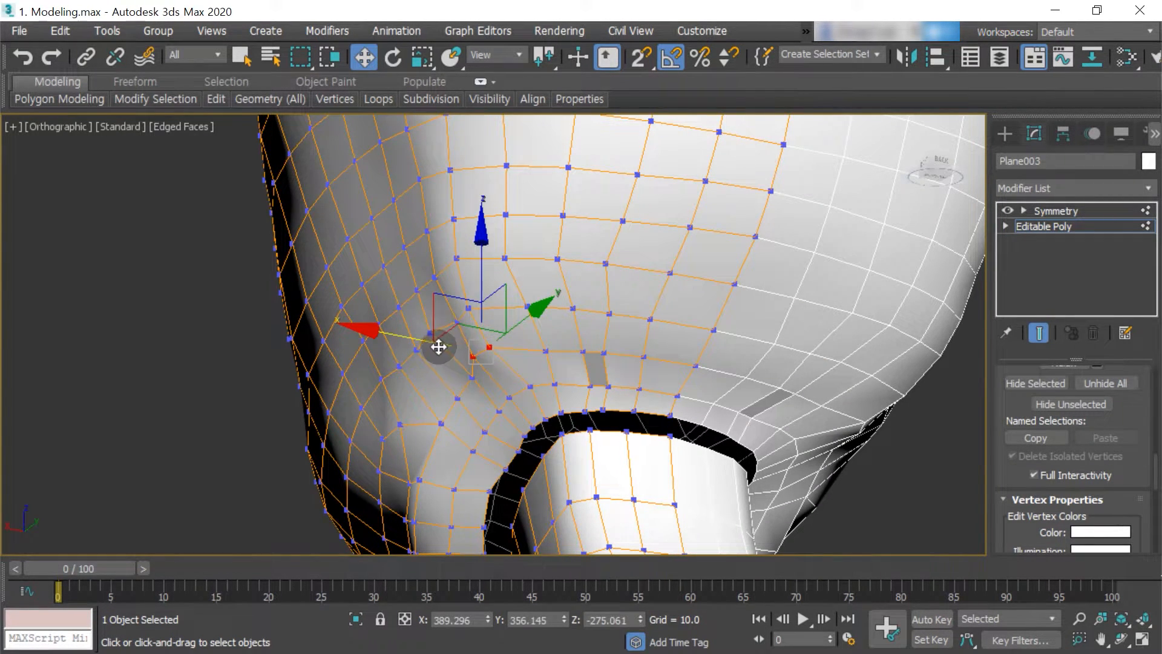
{"action": "left_click_drag", "start_coordinate": [438, 347], "coordinate": [474, 353]}
Move the vertex pairs in the row above the neck opening to smooth the bend in the skull's underside.
{"action": "middle_click_drag", "start_coordinate": [491, 324], "coordinate": [556, 293], "text": "alt"}
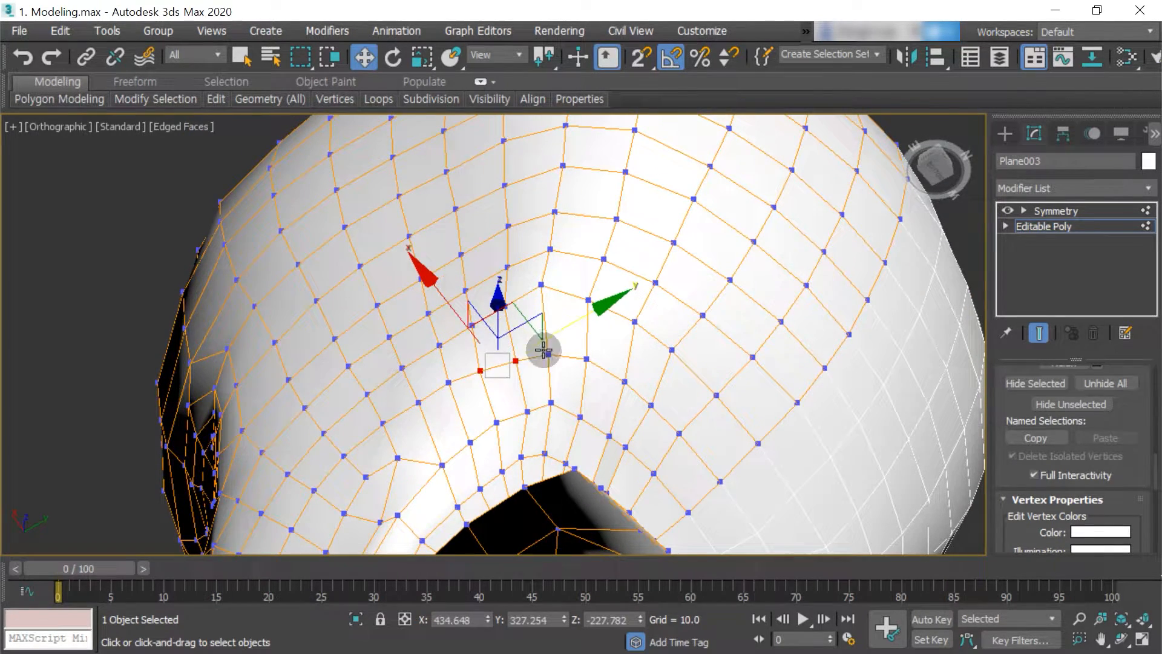
{"action": "left_click_drag", "start_coordinate": [556, 336], "coordinate": [647, 403]}
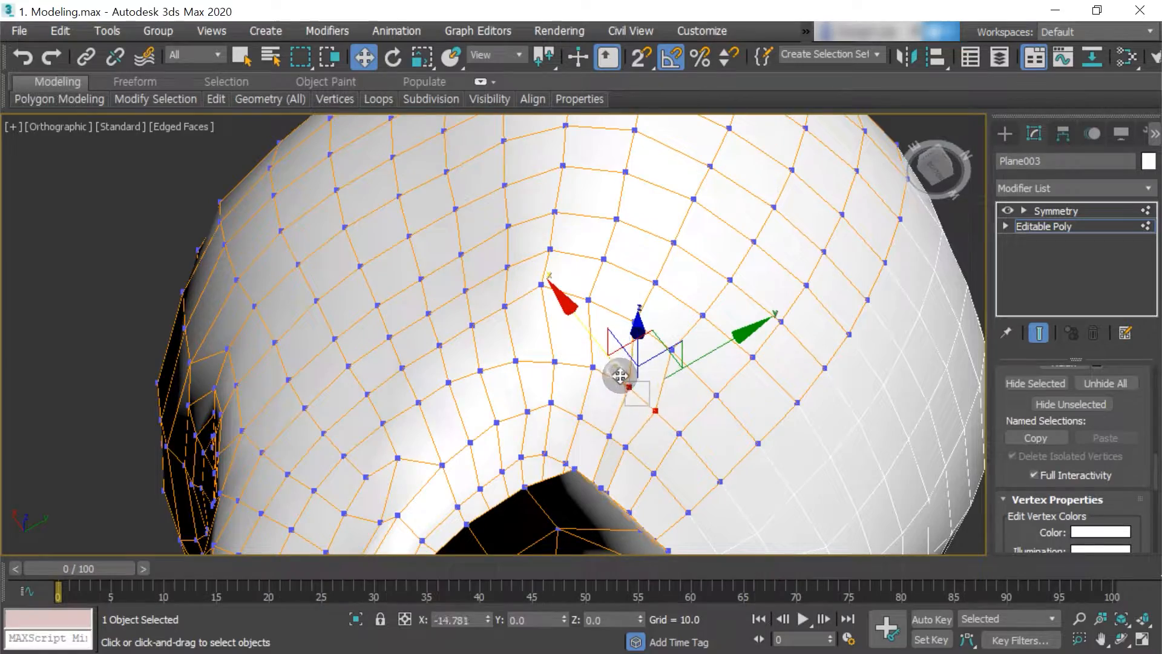
{"action": "left_click_drag", "start_coordinate": [627, 443], "coordinate": [605, 410]}
{"action": "middle_click_drag", "start_coordinate": [605, 410], "coordinate": [521, 371], "text": "alt"}
In the Back view, move the outer column vertices on the lower half of the skull inward along X.
{"action": "key", "text": "k"}
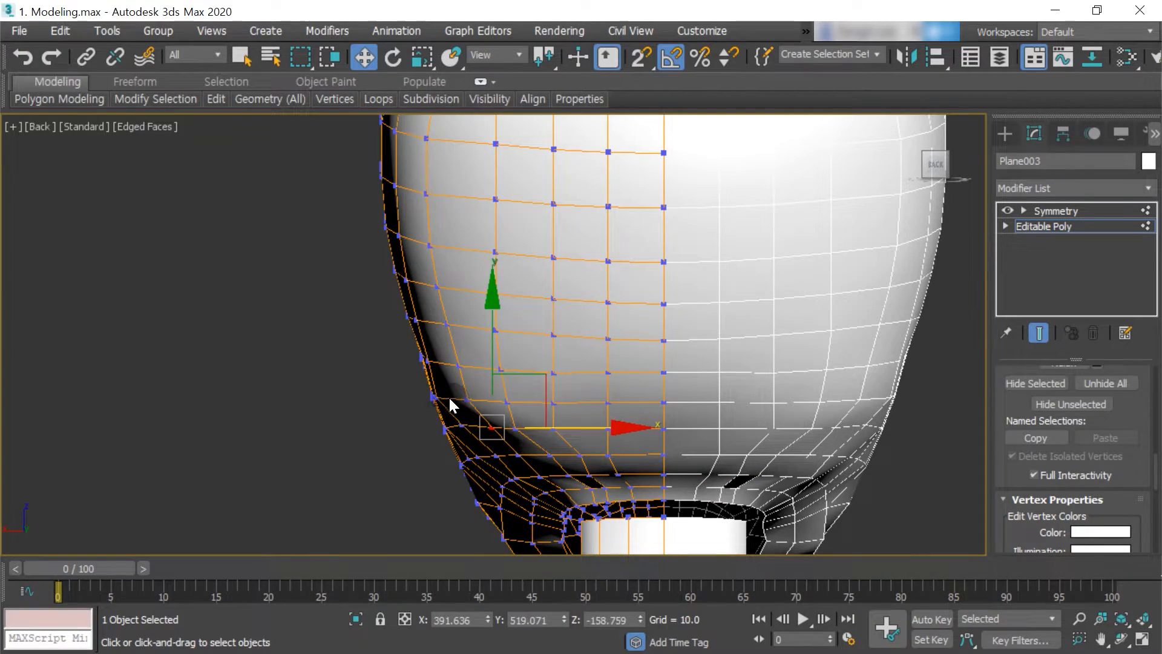
{"action": "middle_click_drag", "start_coordinate": [492, 402], "coordinate": [584, 430], "text": "alt"}
{"action": "key", "text": "v"}
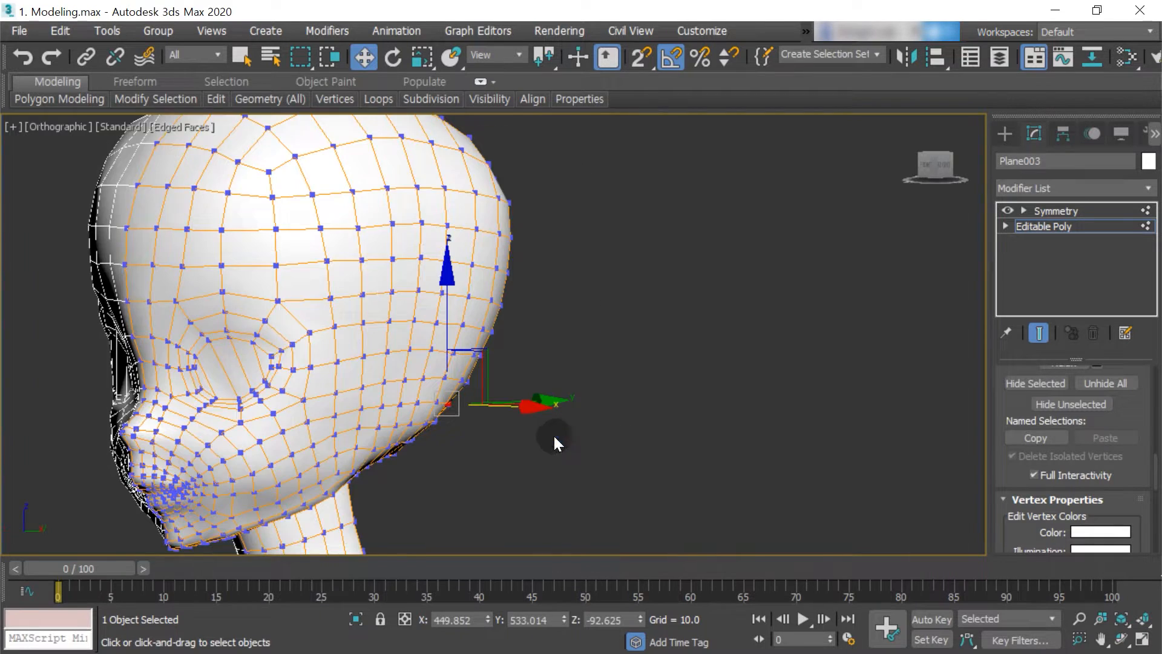
{"action": "key", "text": "k"}
{"action": "scroll", "coordinate": [488, 417], "scroll_direction": "down", "scroll_amount": 5}
{"action": "scroll", "coordinate": [374, 369], "scroll_direction": "up", "scroll_amount": 4}
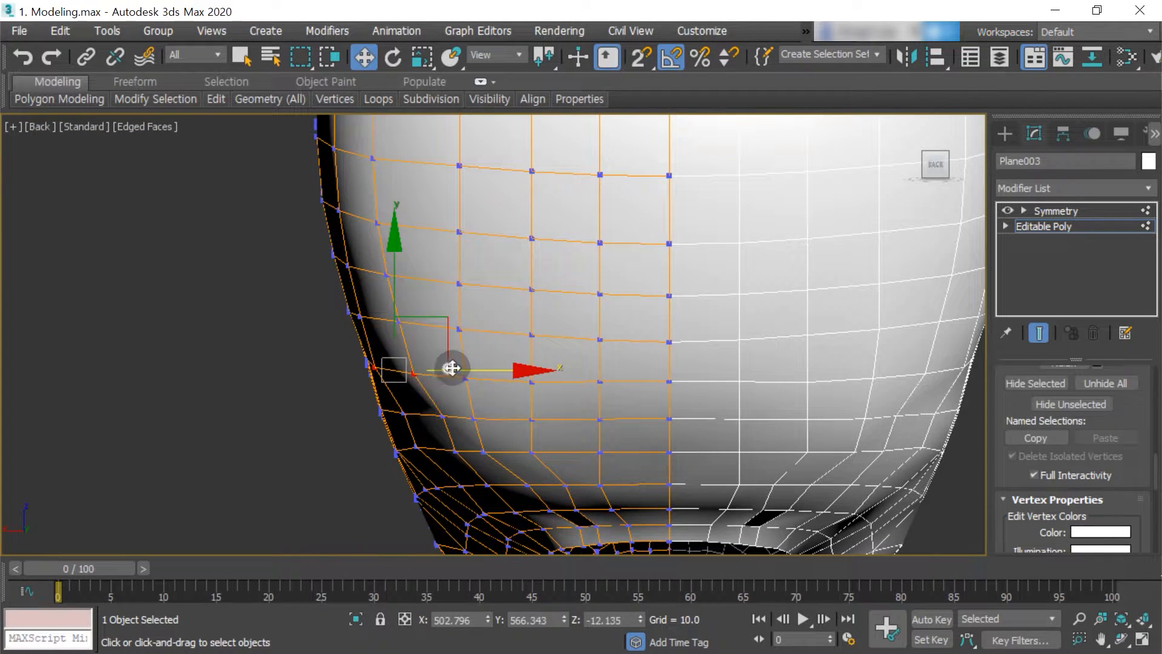
{"action": "left_click_drag", "start_coordinate": [451, 367], "coordinate": [474, 394]}
{"action": "left_click_drag", "start_coordinate": [487, 447], "coordinate": [561, 434]}
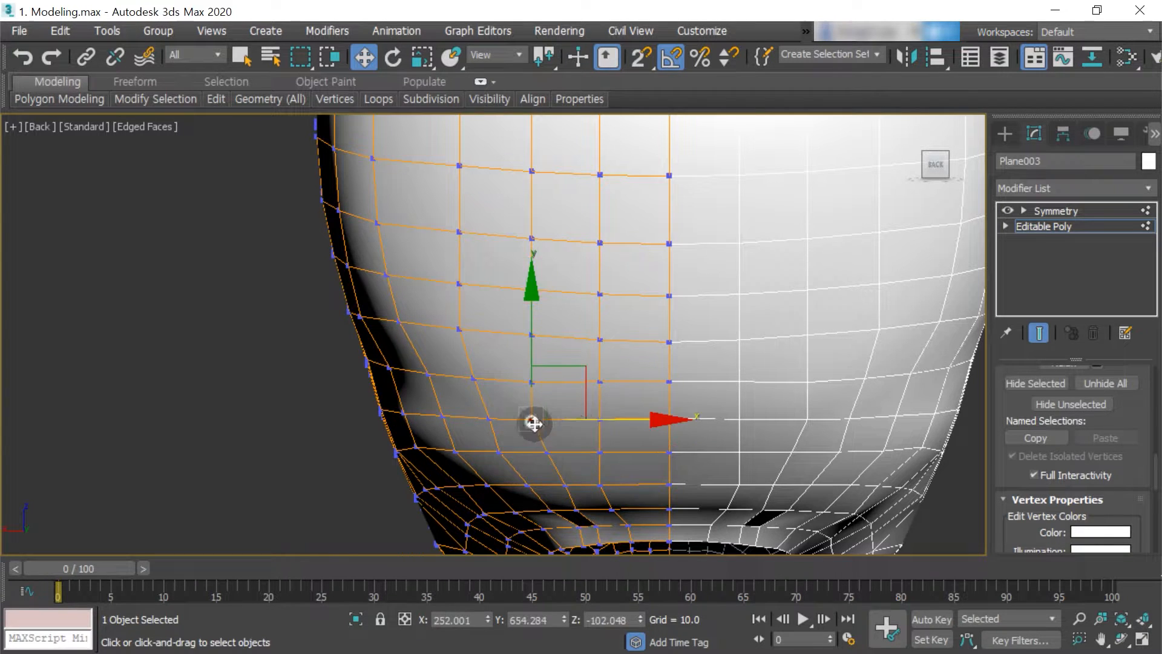
Shift the outer column vertex pairs at mid-height on the back of the head inward along X.
{"action": "scroll", "coordinate": [580, 419], "scroll_direction": "down", "scroll_amount": 5}
{"action": "scroll", "coordinate": [457, 384], "scroll_direction": "up", "scroll_amount": 4}
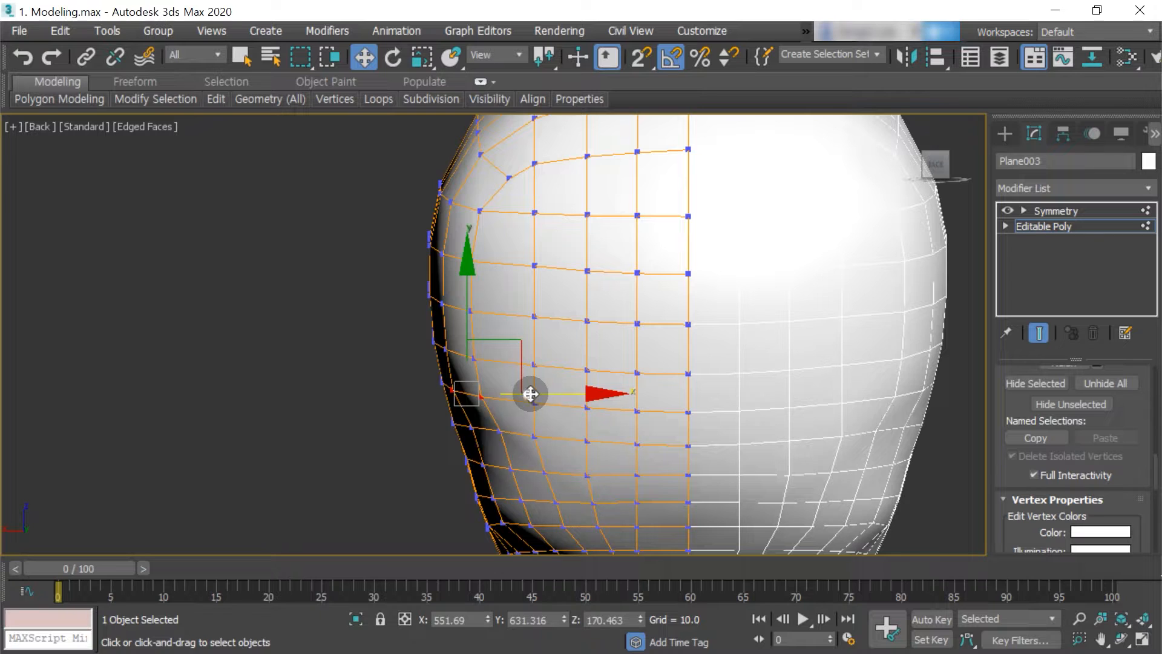
{"action": "left_click_drag", "start_coordinate": [530, 394], "coordinate": [542, 394]}
{"action": "middle_click_drag", "start_coordinate": [532, 440], "coordinate": [526, 443]}
{"action": "left_click", "coordinate": [455, 373]}
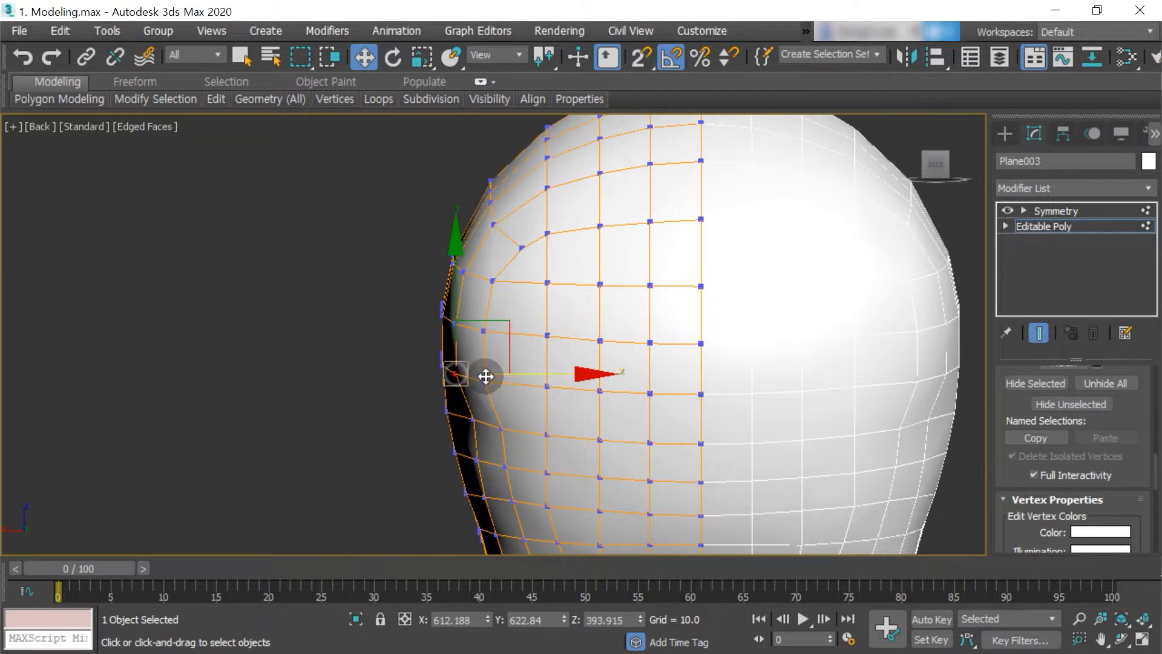
{"action": "left_click", "coordinate": [485, 380], "text": "ctrl"}
{"action": "left_click_drag", "start_coordinate": [519, 377], "coordinate": [534, 377]}
{"action": "left_click_drag", "start_coordinate": [520, 328], "coordinate": [534, 328]}
Move the upper outer vertex pair inward along X and select the two corner vertices where the columns meet the crown.
{"action": "middle_click_drag", "start_coordinate": [504, 301], "coordinate": [530, 385]}
{"action": "left_click", "coordinate": [520, 365]}
{"action": "left_click", "coordinate": [490, 357], "text": "ctrl"}
{"action": "left_click_drag", "start_coordinate": [553, 360], "coordinate": [566, 360]}
{"action": "left_click", "coordinate": [520, 309]}
{"action": "left_click", "coordinate": [548, 333], "text": "ctrl"}
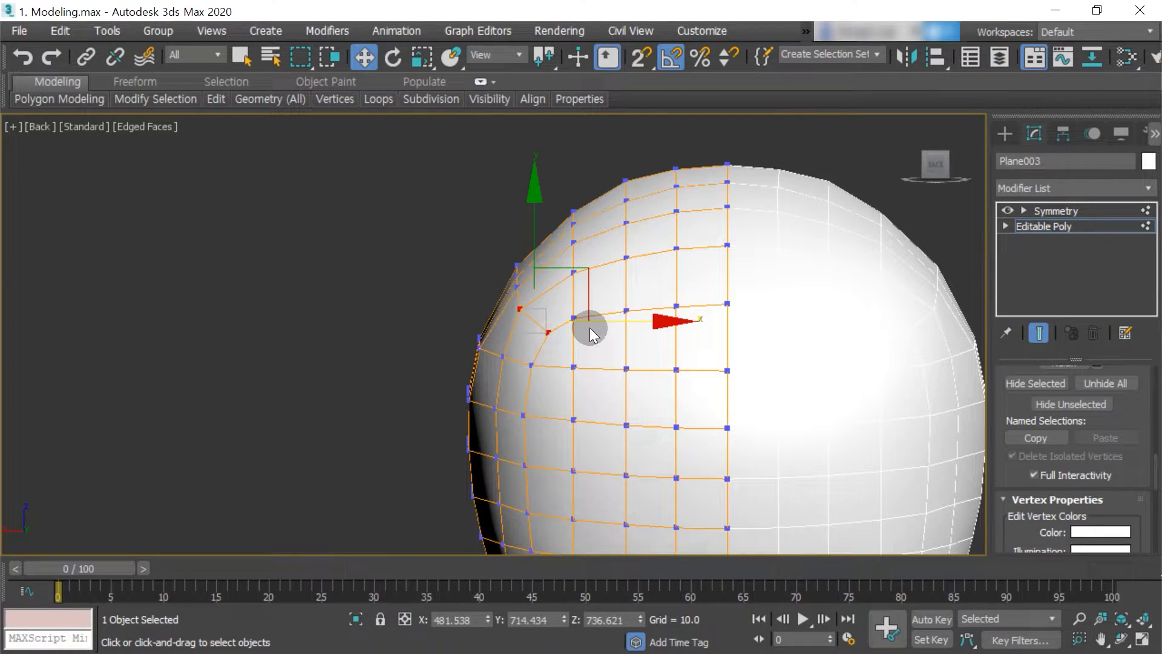
In the Top view, move the vertices on the rear side outline of the head along X to round it.
{"action": "key", "text": "t"}
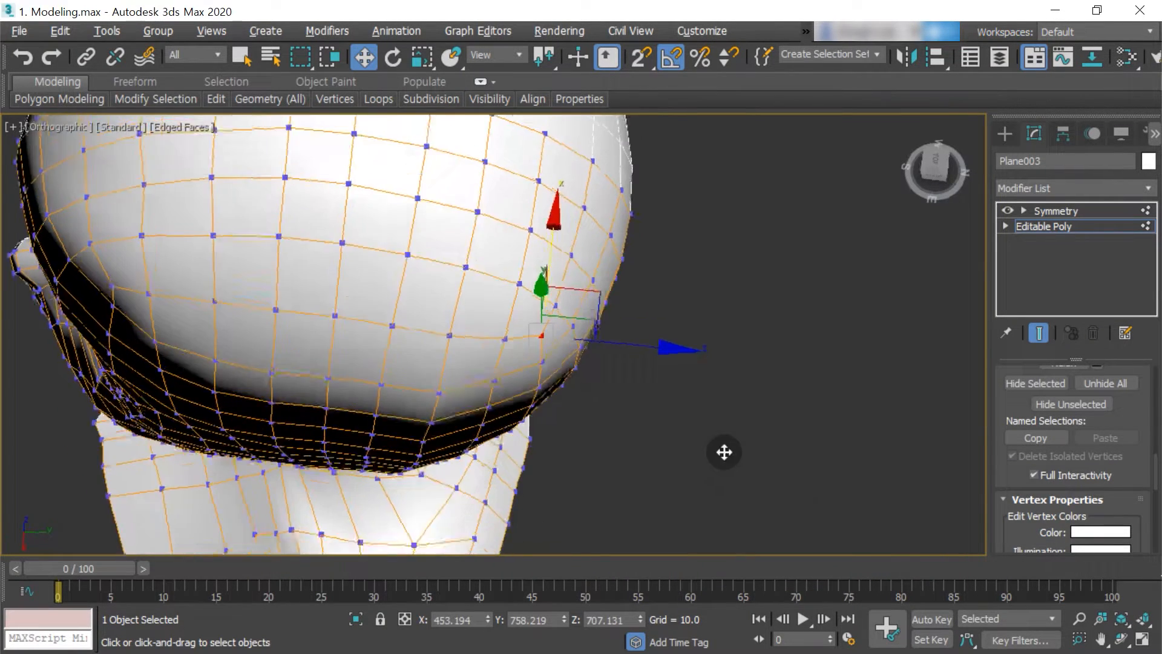
{"action": "scroll", "coordinate": [484, 308], "scroll_direction": "up", "scroll_amount": 3}
{"action": "middle_click_drag", "start_coordinate": [484, 308], "coordinate": [615, 383]}
{"action": "scroll", "coordinate": [623, 417], "scroll_direction": "down", "scroll_amount": 2}
{"action": "middle_click_drag", "start_coordinate": [630, 430], "coordinate": [545, 340]}
{"action": "scroll", "coordinate": [604, 322], "scroll_direction": "up", "scroll_amount": 2}
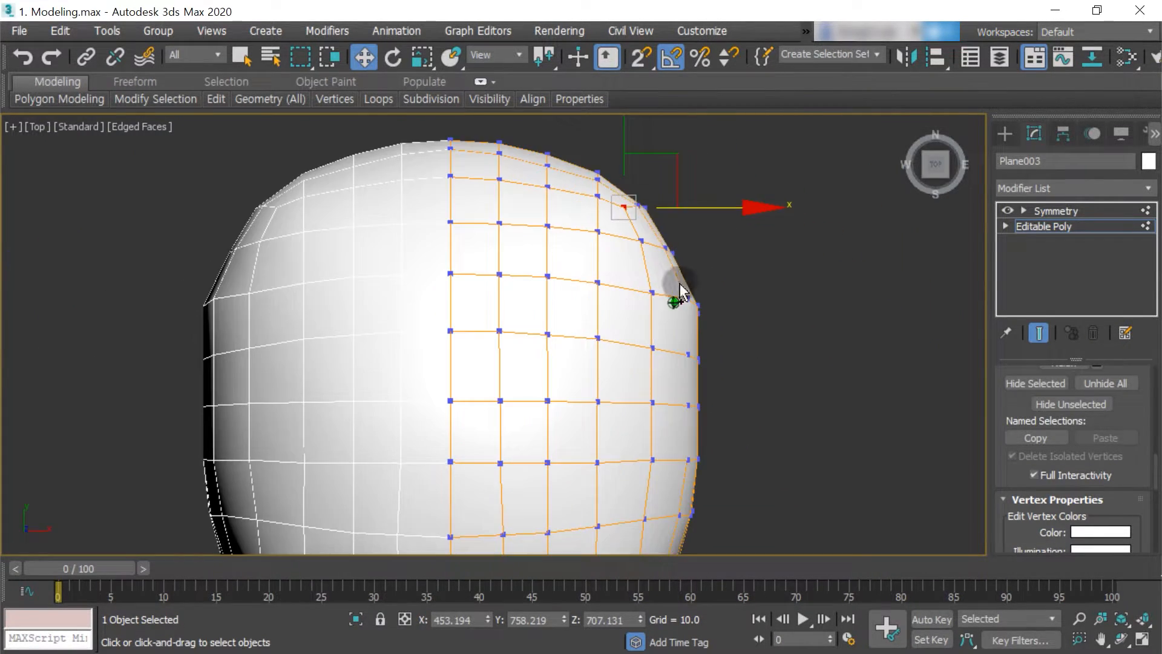
{"action": "left_click_drag", "start_coordinate": [702, 313], "coordinate": [756, 305]}
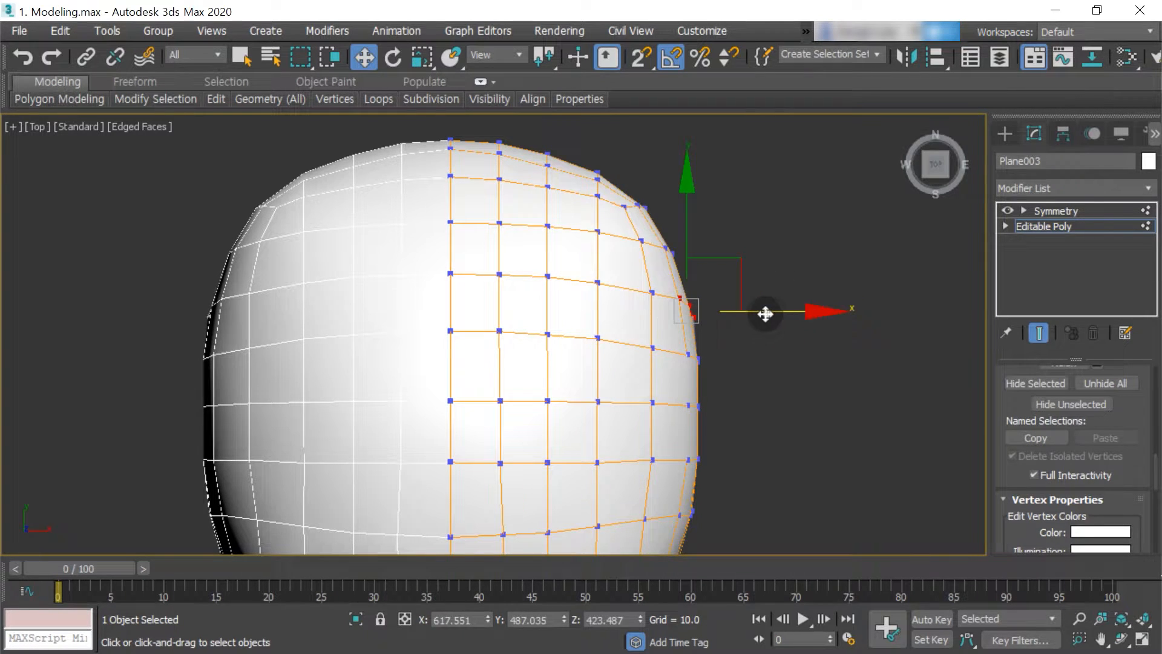
{"action": "left_click", "coordinate": [653, 293]}
Pull two vertex groups farther along the side outline of the head slightly inward along X.
{"action": "middle_click_drag", "start_coordinate": [721, 293], "coordinate": [721, 241]}
{"action": "scroll", "coordinate": [731, 298], "scroll_direction": "down", "scroll_amount": 1}
{"action": "left_click_drag", "start_coordinate": [730, 293], "coordinate": [684, 323]}
{"action": "left_click_drag", "start_coordinate": [755, 309], "coordinate": [748, 309]}
{"action": "middle_click_drag", "start_coordinate": [745, 298], "coordinate": [765, 377]}
{"action": "left_click_drag", "start_coordinate": [751, 319], "coordinate": [692, 359]}
{"action": "left_click_drag", "start_coordinate": [773, 343], "coordinate": [765, 343]}
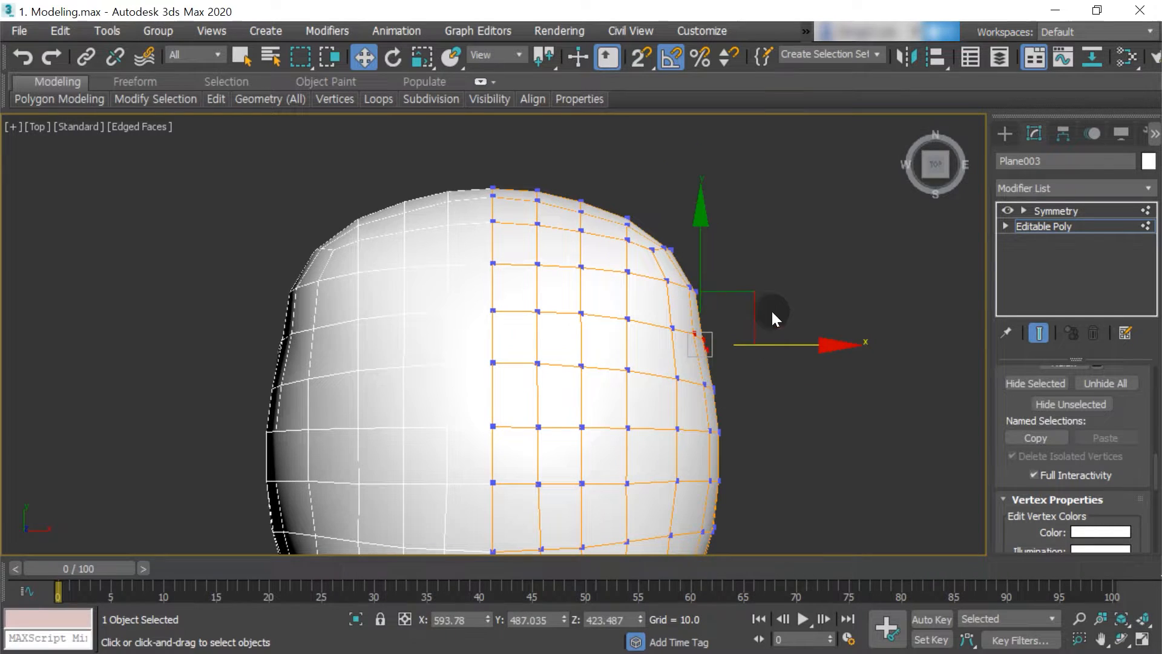
Move the rear corner vertices and the back vertices of the neighbouring inner column inward along X.
{"action": "left_click_drag", "start_coordinate": [740, 293], "coordinate": [732, 293]}
{"action": "middle_click_drag", "start_coordinate": [732, 293], "coordinate": [783, 363]}
{"action": "scroll", "coordinate": [778, 302], "scroll_direction": "up", "scroll_amount": 1}
{"action": "middle_click_drag", "start_coordinate": [791, 248], "coordinate": [774, 261]}
{"action": "left_click_drag", "start_coordinate": [716, 316], "coordinate": [666, 346]}
{"action": "left_click_drag", "start_coordinate": [750, 336], "coordinate": [723, 337]}
{"action": "left_click_drag", "start_coordinate": [672, 287], "coordinate": [641, 330]}
{"action": "left_click_drag", "start_coordinate": [722, 315], "coordinate": [713, 315]}
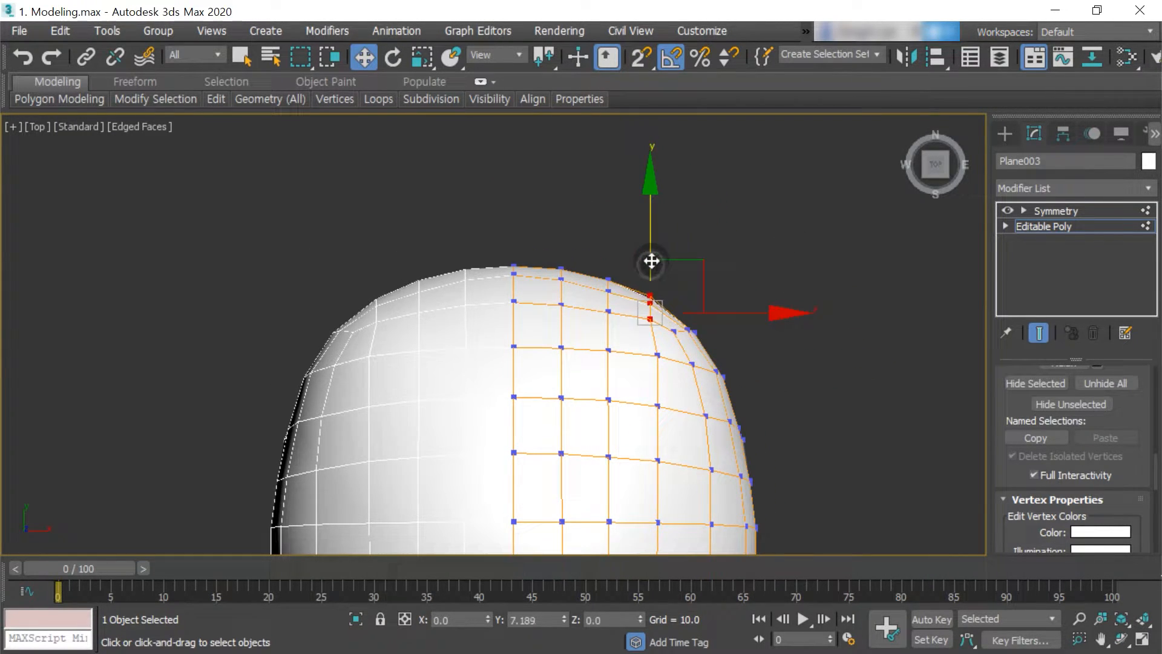
Straighten the third column from the center line over the top of the head by moving its vertices along X.
{"action": "middle_click_drag", "start_coordinate": [617, 269], "coordinate": [676, 305]}
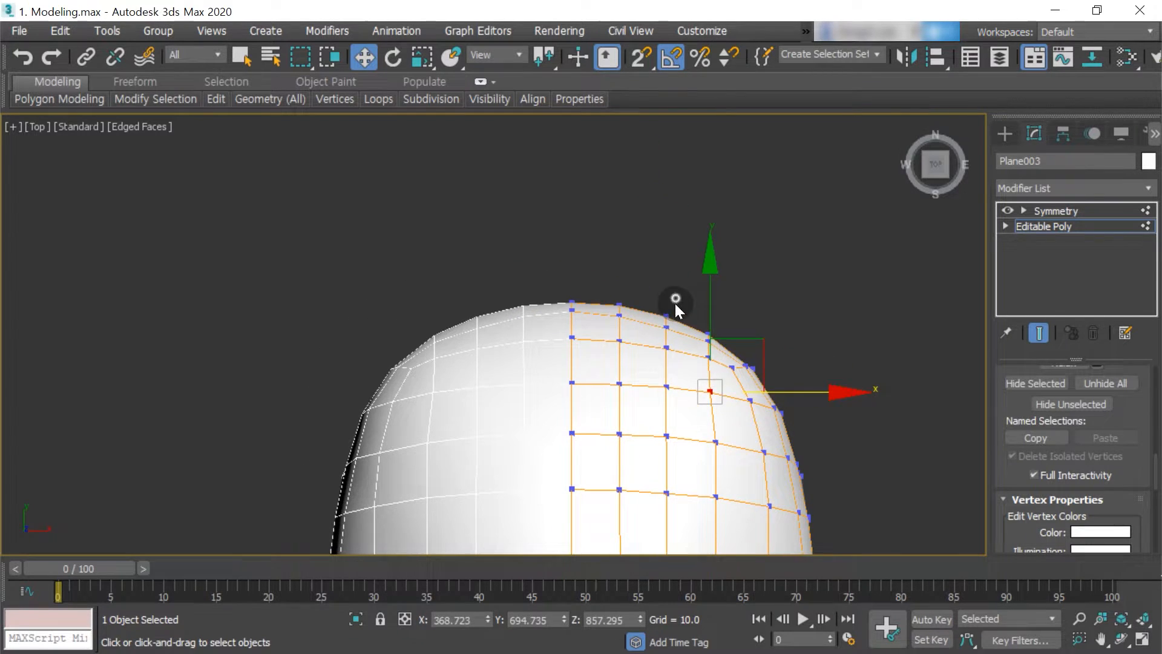
{"action": "middle_click_drag", "start_coordinate": [722, 336], "coordinate": [690, 325]}
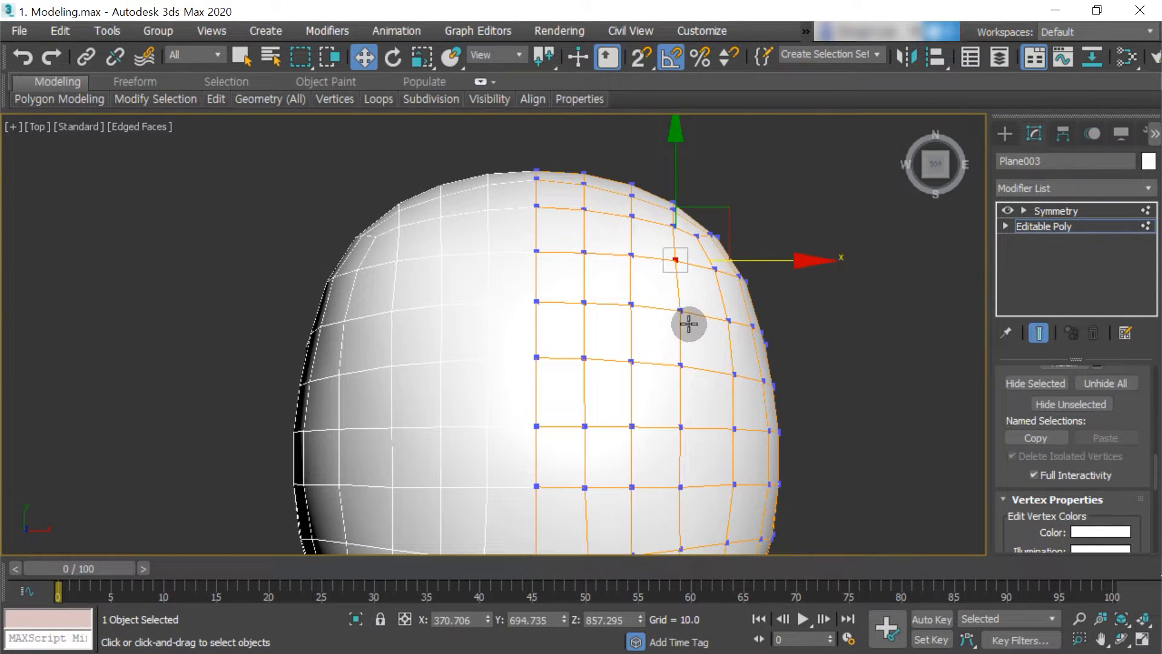
{"action": "left_click", "coordinate": [680, 363]}
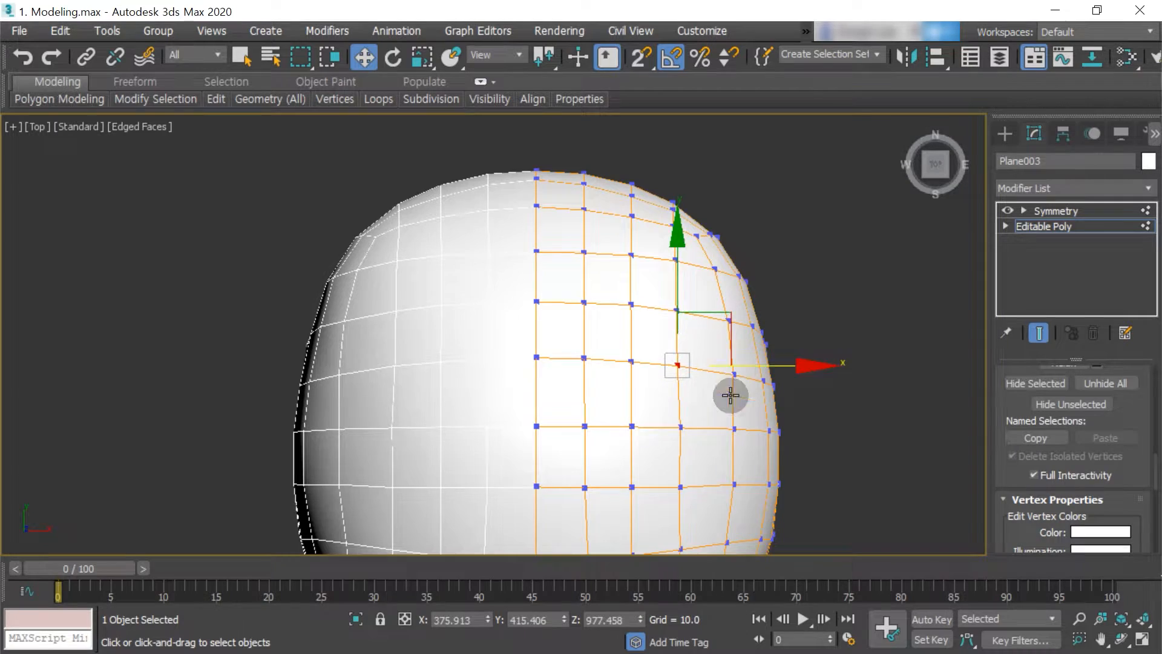
{"action": "middle_click_drag", "start_coordinate": [735, 373], "coordinate": [702, 320]}
{"action": "left_click", "coordinate": [648, 375]}
{"action": "middle_click_drag", "start_coordinate": [763, 381], "coordinate": [623, 358], "text": "alt"}
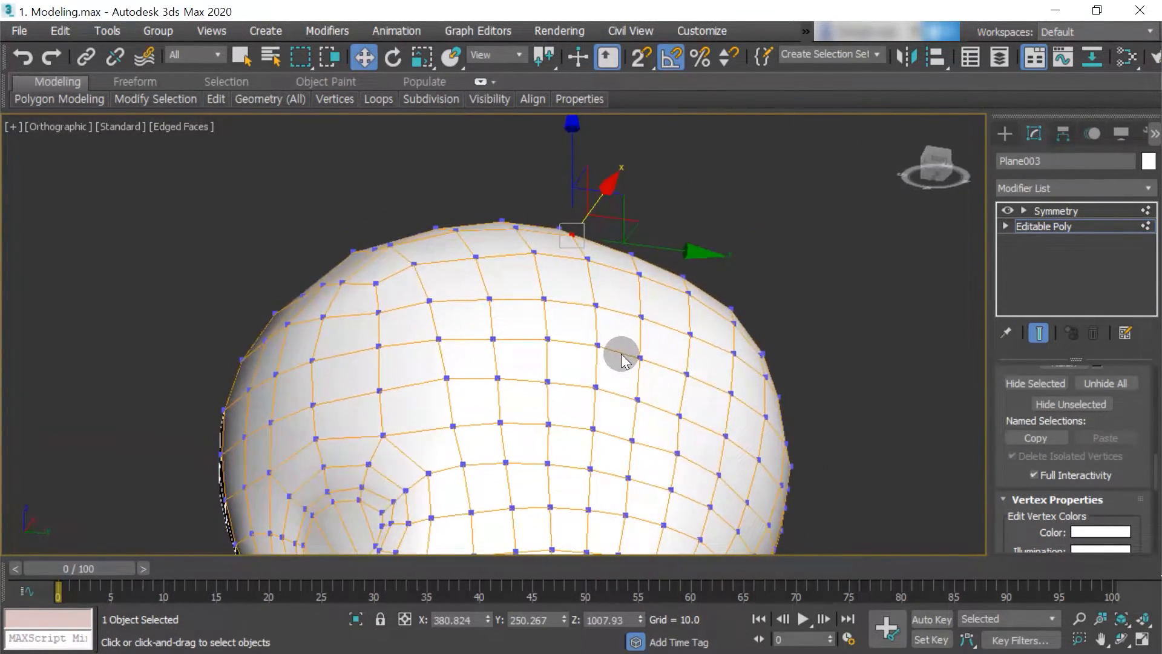
In the Back view, move the mid-height vertices of the outer columns toward the center along X.
{"action": "key", "text": "k"}
{"action": "scroll", "coordinate": [519, 316], "scroll_direction": "up", "scroll_amount": 5}
{"action": "left_click", "coordinate": [583, 363]}
{"action": "left_click", "coordinate": [536, 400]}
{"action": "left_click_drag", "start_coordinate": [601, 394], "coordinate": [612, 394]}
{"action": "middle_click_drag", "start_coordinate": [580, 395], "coordinate": [576, 352]}
{"action": "left_click", "coordinate": [566, 324]}
{"action": "left_click_drag", "start_coordinate": [623, 325], "coordinate": [629, 325]}
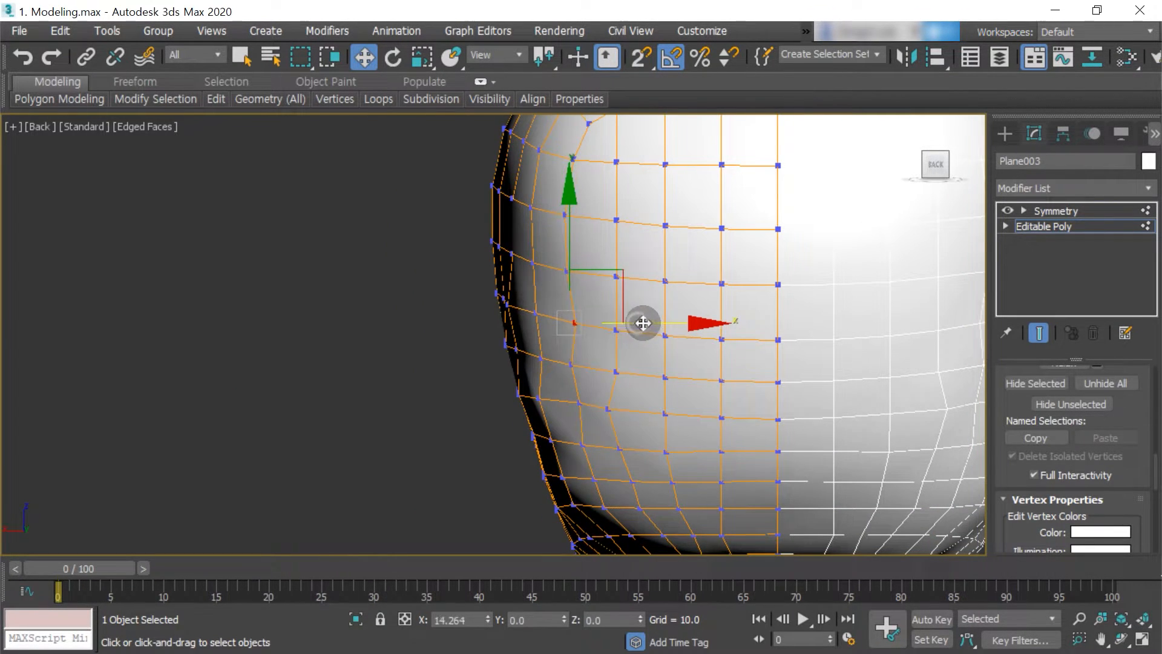
Move the outer column vertices on the lower back of the skull toward the center to ease their curve.
{"action": "left_click", "coordinate": [572, 363]}
{"action": "left_click", "coordinate": [607, 410]}
{"action": "left_click", "coordinate": [619, 448]}
{"action": "left_click_drag", "start_coordinate": [670, 448], "coordinate": [677, 448]}
{"action": "middle_click_drag", "start_coordinate": [642, 412], "coordinate": [643, 338]}
{"action": "left_click", "coordinate": [539, 324]}
{"action": "left_click_drag", "start_coordinate": [582, 324], "coordinate": [591, 324]}
Adjust the outer vertices in the rows tapering toward the neck rim along X to even their spacing.
{"action": "left_click", "coordinate": [552, 365]}
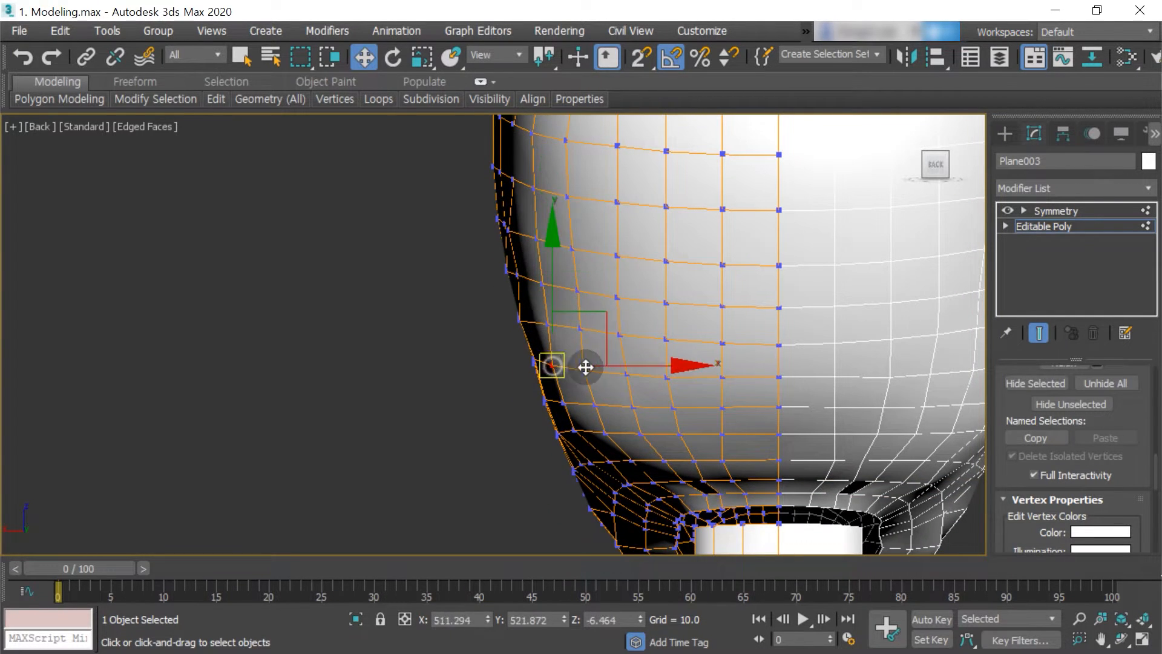
{"action": "left_click", "coordinate": [585, 371]}
{"action": "left_click_drag", "start_coordinate": [634, 372], "coordinate": [643, 435]}
{"action": "left_click", "coordinate": [563, 403]}
{"action": "left_click", "coordinate": [595, 405], "text": "ctrl"}
{"action": "left_click", "coordinate": [574, 431]}
{"action": "left_click_drag", "start_coordinate": [715, 434], "coordinate": [651, 411]}
Move the vertices of the second column from the center line, just above the neck rim, along X.
{"action": "left_click", "coordinate": [679, 434]}
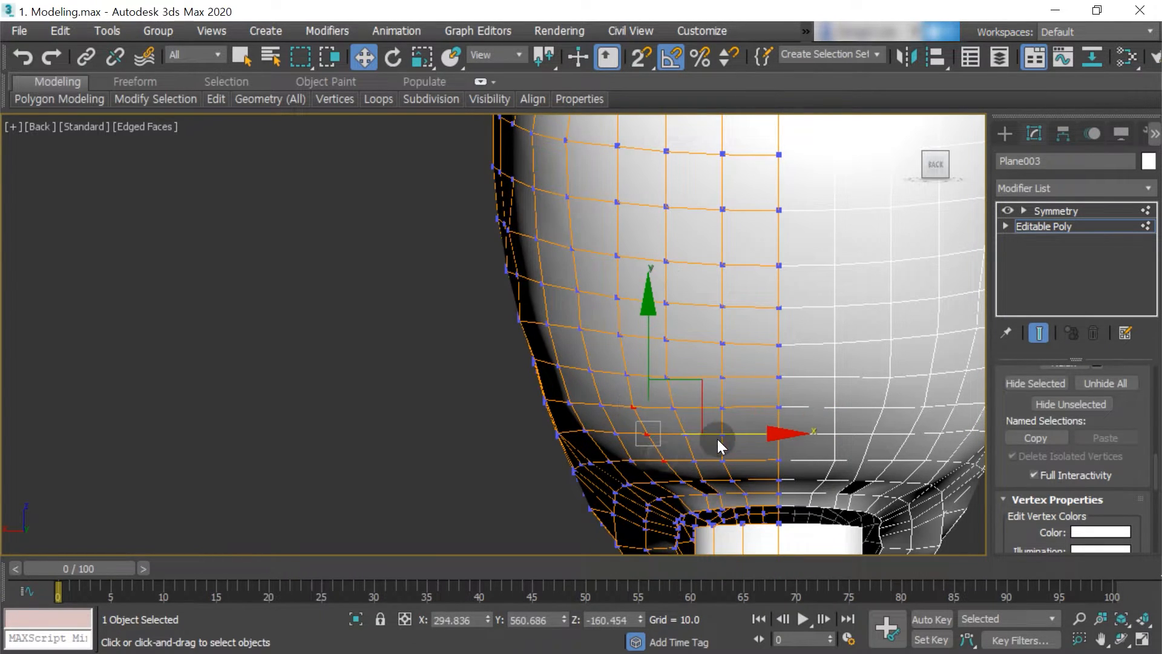
{"action": "left_click", "coordinate": [683, 433]}
{"action": "left_click", "coordinate": [684, 434]}
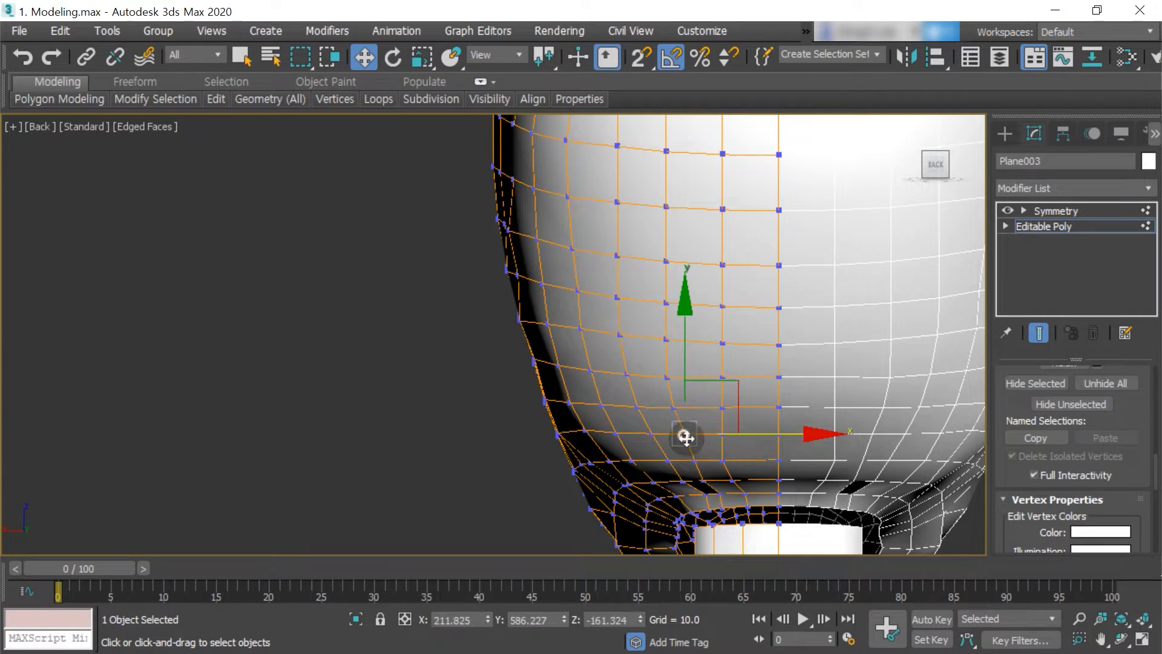
{"action": "left_click", "coordinate": [705, 481]}
{"action": "middle_click_drag", "start_coordinate": [772, 479], "coordinate": [736, 450]}
{"action": "left_click_drag", "start_coordinate": [736, 450], "coordinate": [742, 450]}
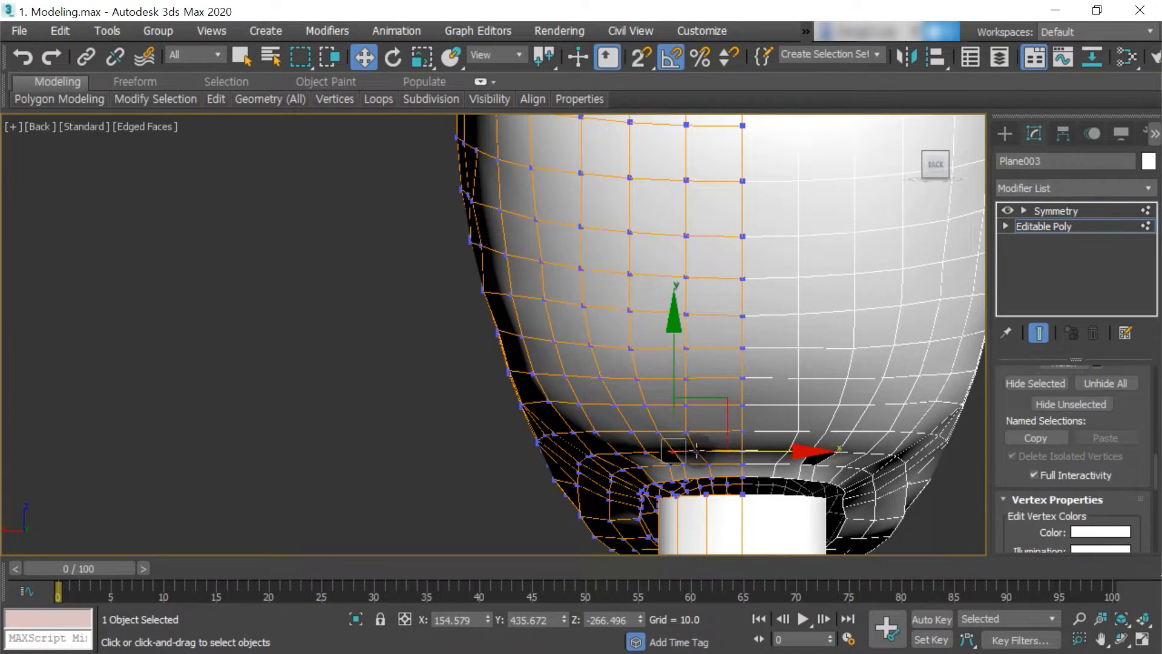
Move the vertices of the column nearest the center line, directly above the neck rim, toward the center along X.
{"action": "middle_click_drag", "start_coordinate": [752, 456], "coordinate": [728, 410], "text": "alt"}
{"action": "key", "text": "v"}
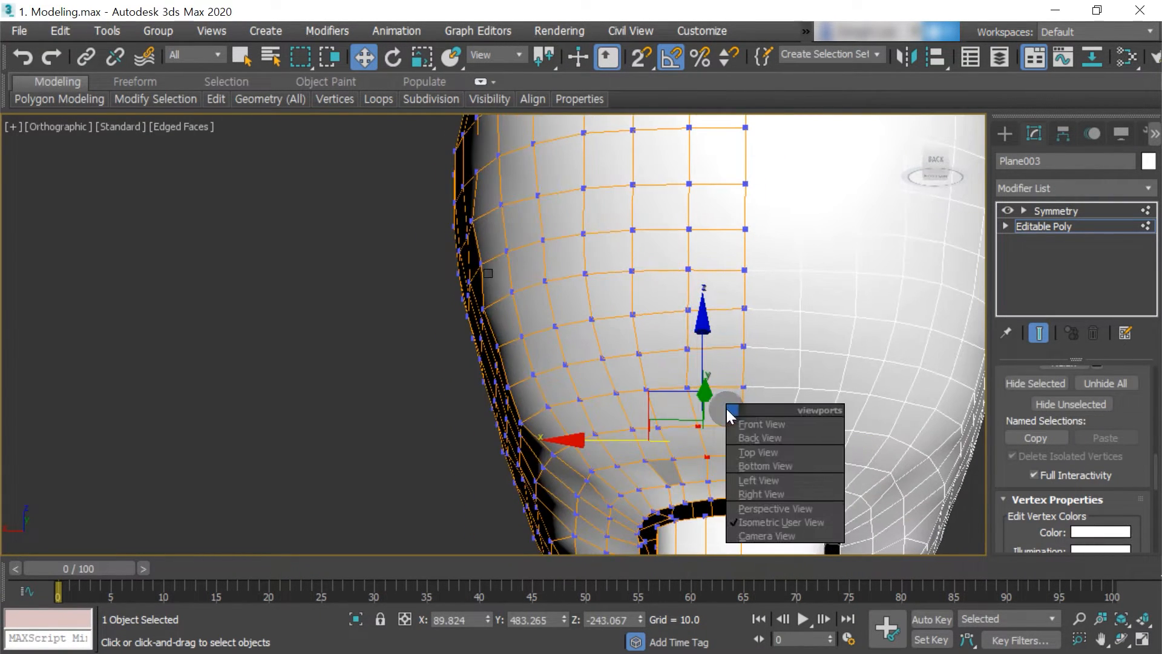
{"action": "key", "text": "k"}
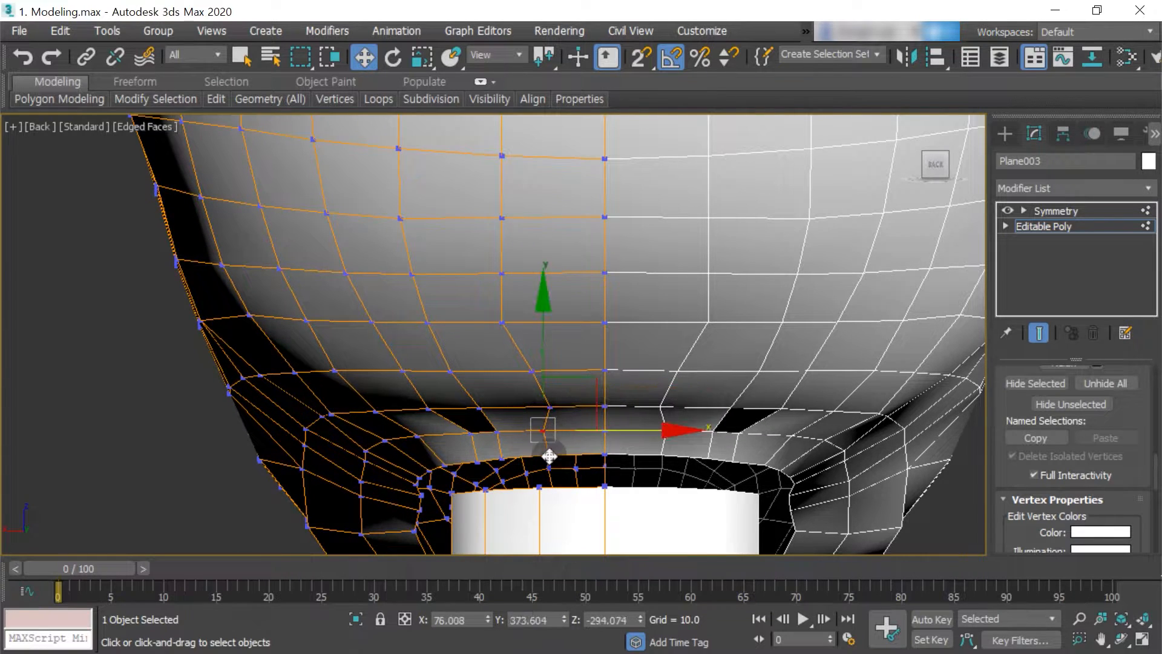
{"action": "left_click_drag", "start_coordinate": [591, 454], "coordinate": [593, 453]}
{"action": "middle_click_drag", "start_coordinate": [602, 449], "coordinate": [633, 554]}
{"action": "left_click", "coordinate": [532, 430]}
{"action": "left_click_drag", "start_coordinate": [592, 432], "coordinate": [620, 431]}
{"action": "left_click", "coordinate": [565, 477]}
{"action": "left_click_drag", "start_coordinate": [628, 477], "coordinate": [636, 477]}
Continue the innermost column up the lower back of the head by shifting its vertices toward the center along X.
{"action": "scroll", "coordinate": [613, 466], "scroll_direction": "down", "scroll_amount": 4}
{"action": "middle_click_drag", "start_coordinate": [570, 393], "coordinate": [568, 451]}
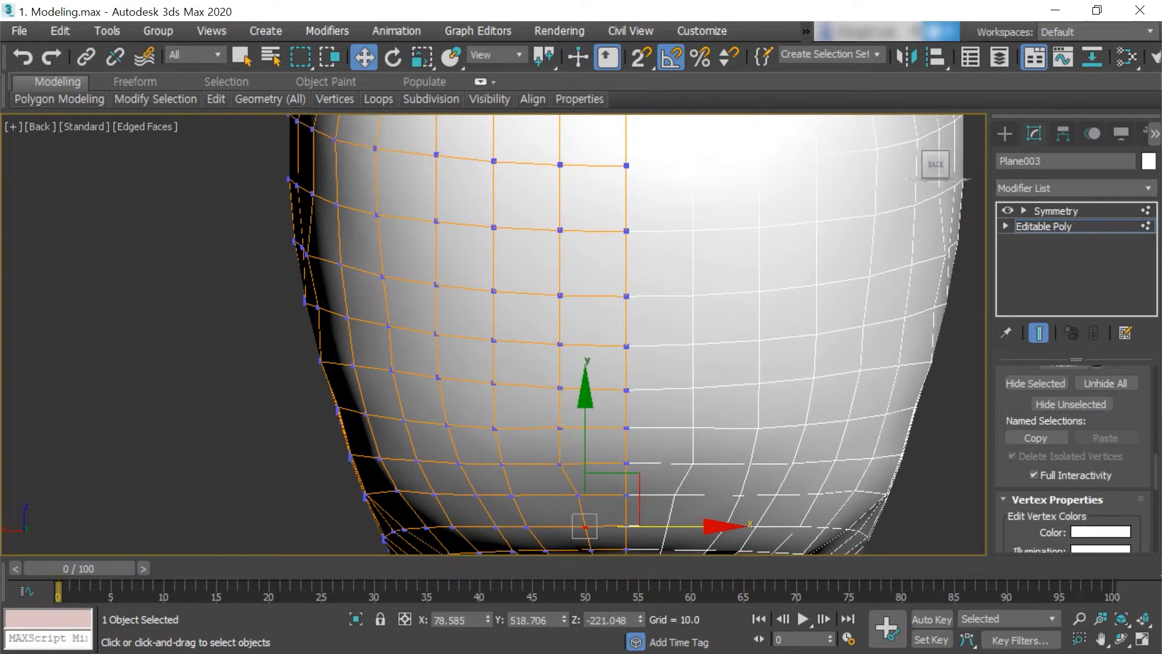
{"action": "scroll", "coordinate": [568, 453], "scroll_direction": "up", "scroll_amount": 1}
{"action": "left_click", "coordinate": [560, 465]}
{"action": "left_click_drag", "start_coordinate": [622, 466], "coordinate": [638, 466]}
{"action": "left_click", "coordinate": [559, 427]}
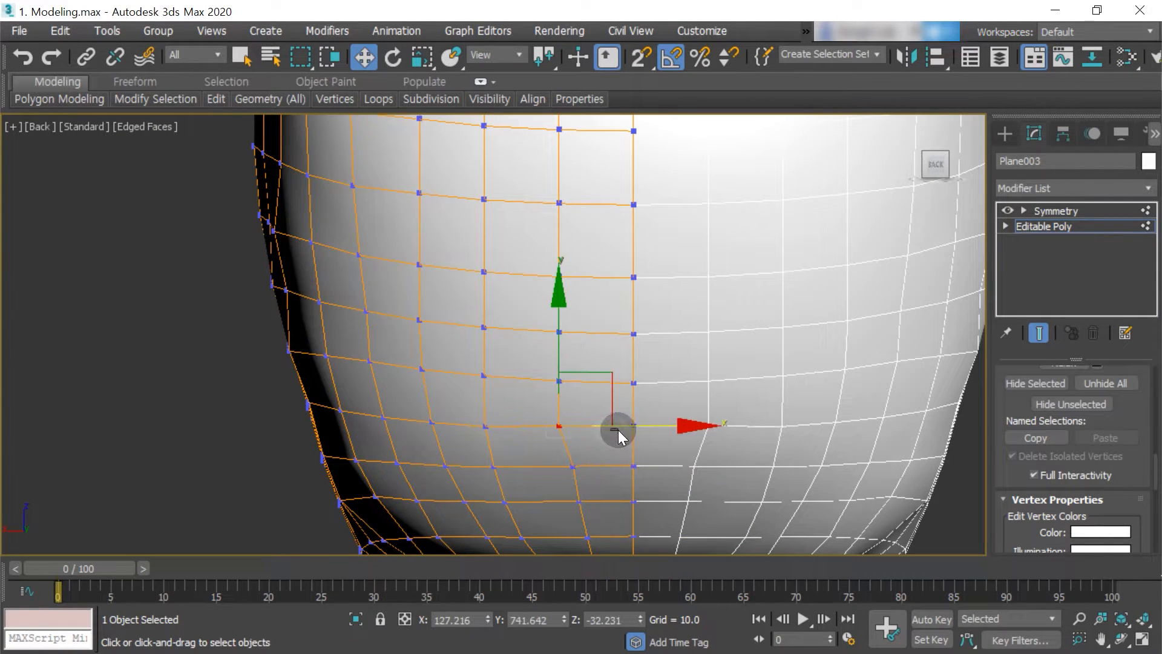
{"action": "left_click", "coordinate": [558, 381]}
{"action": "left_click_drag", "start_coordinate": [611, 379], "coordinate": [618, 378]}
Adjust the two innermost column vertices at mid-height on the back of the head along X.
{"action": "scroll", "coordinate": [606, 345], "scroll_direction": "down", "scroll_amount": 3}
{"action": "middle_click_drag", "start_coordinate": [569, 433], "coordinate": [559, 481]}
{"action": "scroll", "coordinate": [564, 451], "scroll_direction": "up", "scroll_amount": 1}
{"action": "left_click", "coordinate": [575, 398]}
{"action": "left_click_drag", "start_coordinate": [619, 399], "coordinate": [646, 369]}
{"action": "left_click", "coordinate": [575, 367]}
{"action": "left_click", "coordinate": [581, 400]}
{"action": "left_click", "coordinate": [579, 367]}
{"action": "scroll", "coordinate": [646, 369], "scroll_direction": "down", "scroll_amount": 2}
Orbit around the head and adjust protruding vertices on its rear side contour to smooth the silhouette.
{"action": "middle_click_drag", "start_coordinate": [646, 369], "coordinate": [679, 355], "text": "alt"}
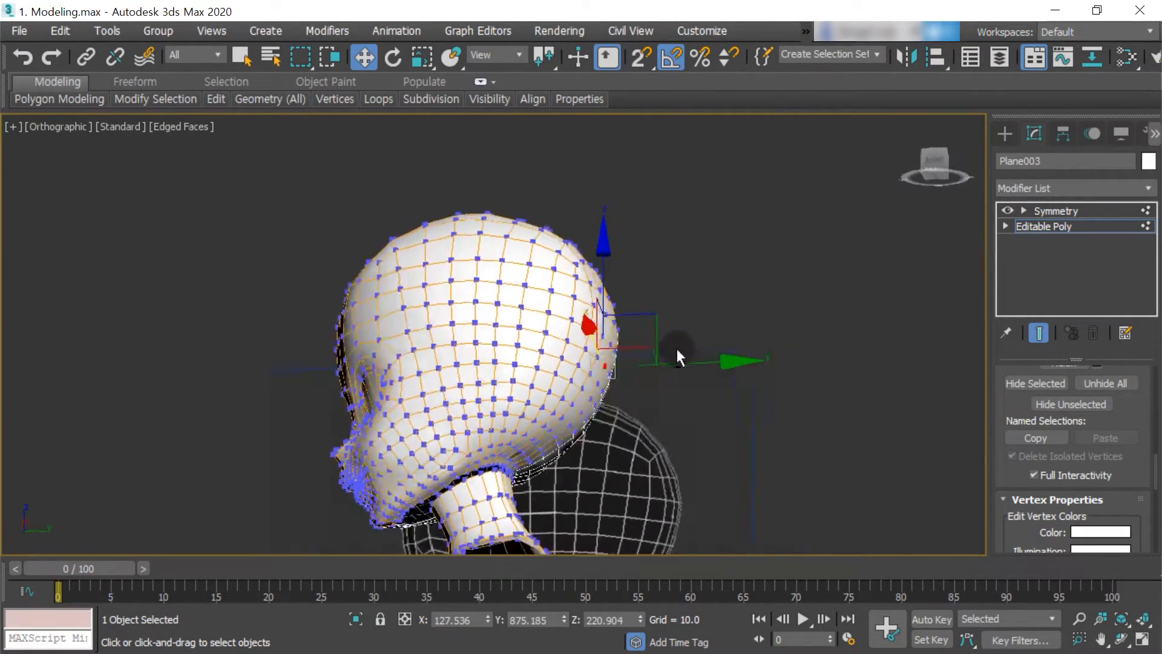
{"action": "scroll", "coordinate": [553, 307], "scroll_direction": "up", "scroll_amount": 3}
{"action": "middle_click_drag", "start_coordinate": [552, 307], "coordinate": [565, 285], "text": "alt"}
{"action": "scroll", "coordinate": [583, 300], "scroll_direction": "up", "scroll_amount": 3}
{"action": "left_click", "coordinate": [567, 296]}
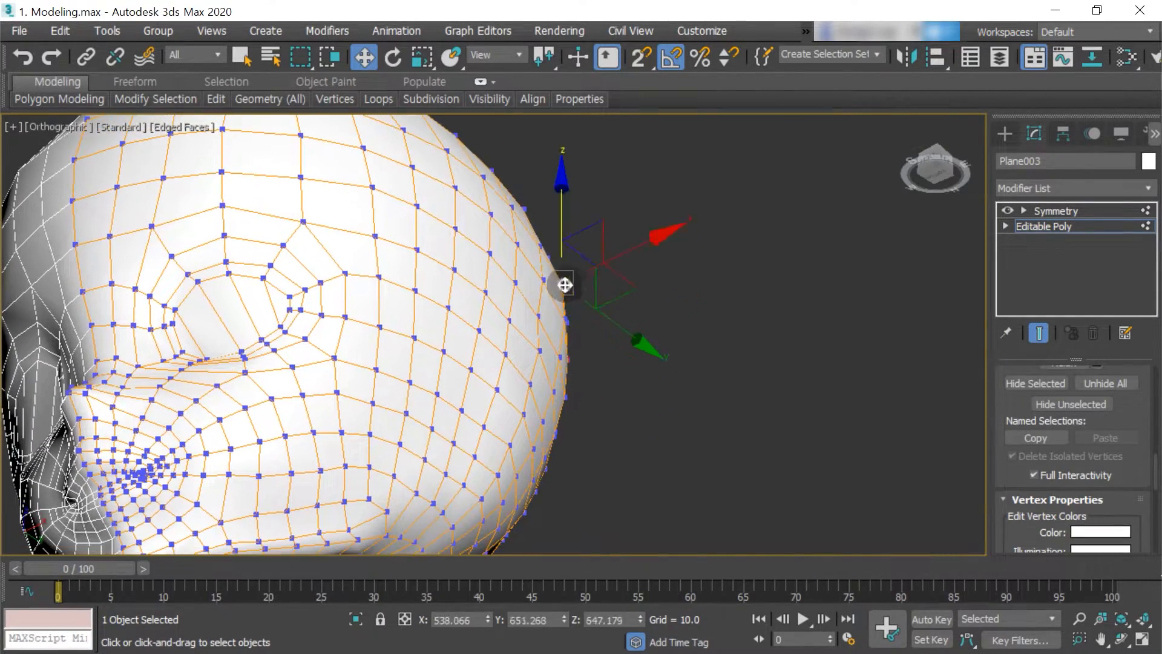
{"action": "scroll", "coordinate": [610, 260], "scroll_direction": "down", "scroll_amount": 5}
{"action": "middle_click_drag", "start_coordinate": [594, 322], "coordinate": [593, 278], "text": "alt"}
{"action": "left_click", "coordinate": [502, 258]}
{"action": "left_click_drag", "start_coordinate": [611, 274], "coordinate": [595, 273]}
{"action": "scroll", "coordinate": [595, 282], "scroll_direction": "down", "scroll_amount": 4}
{"action": "mouse_move", "coordinate": [579, 342]}
{"action": "middle_mouse_down", "text": "alt"}
{"action": "mouse_move", "coordinate": [572, 296]}
{"action": "mouse_move", "coordinate": [558, 350]}
{"action": "middle_mouse_up", "text": "alt"}
In the Top view, move vertices of the fourth column from the center line slightly along X.
{"action": "key", "text": "t"}
{"action": "scroll", "coordinate": [588, 287], "scroll_direction": "down", "scroll_amount": 5}
{"action": "scroll", "coordinate": [625, 339], "scroll_direction": "up", "scroll_amount": 3}
{"action": "scroll", "coordinate": [627, 391], "scroll_direction": "up", "scroll_amount": 1}
{"action": "left_click_drag", "start_coordinate": [683, 403], "coordinate": [692, 403]}
{"action": "middle_click_drag", "start_coordinate": [644, 362], "coordinate": [685, 384]}
{"action": "left_click", "coordinate": [663, 353]}
{"action": "left_click_drag", "start_coordinate": [724, 354], "coordinate": [718, 355]}
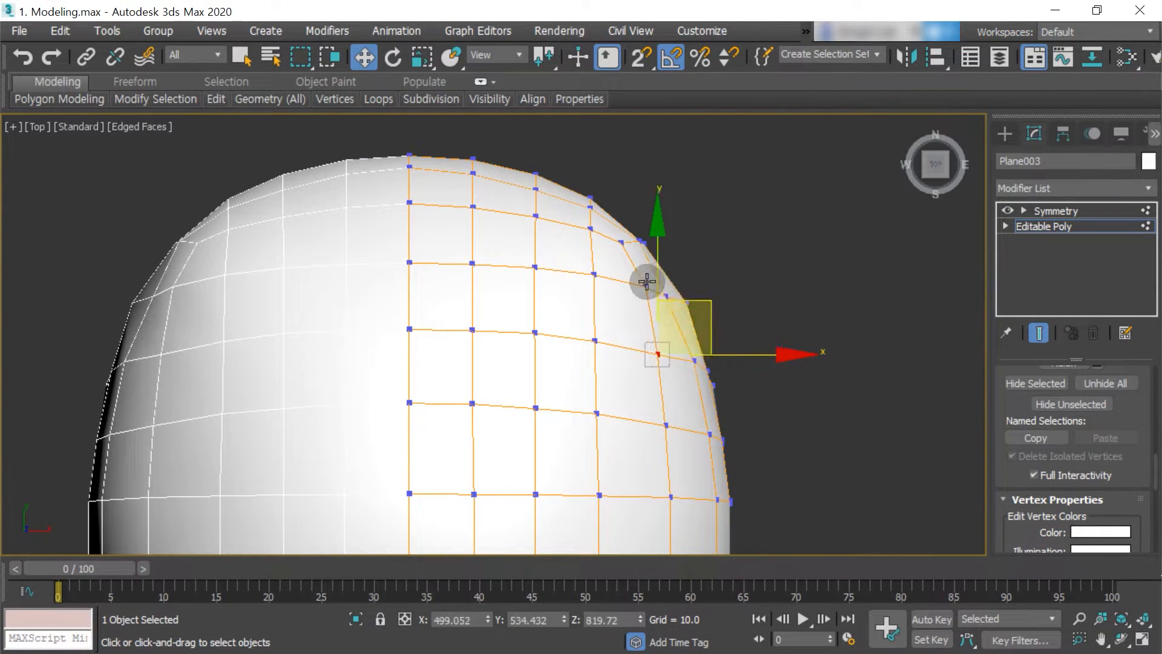
In the Top view, nudge vertices at the rear outer curve of the head slightly along X.
{"action": "left_click_drag", "start_coordinate": [698, 288], "coordinate": [701, 288]}
{"action": "middle_click_drag", "start_coordinate": [631, 259], "coordinate": [692, 321]}
{"action": "left_click", "coordinate": [684, 304]}
{"action": "left_click_drag", "start_coordinate": [736, 304], "coordinate": [733, 303]}
{"action": "left_click", "coordinate": [701, 302]}
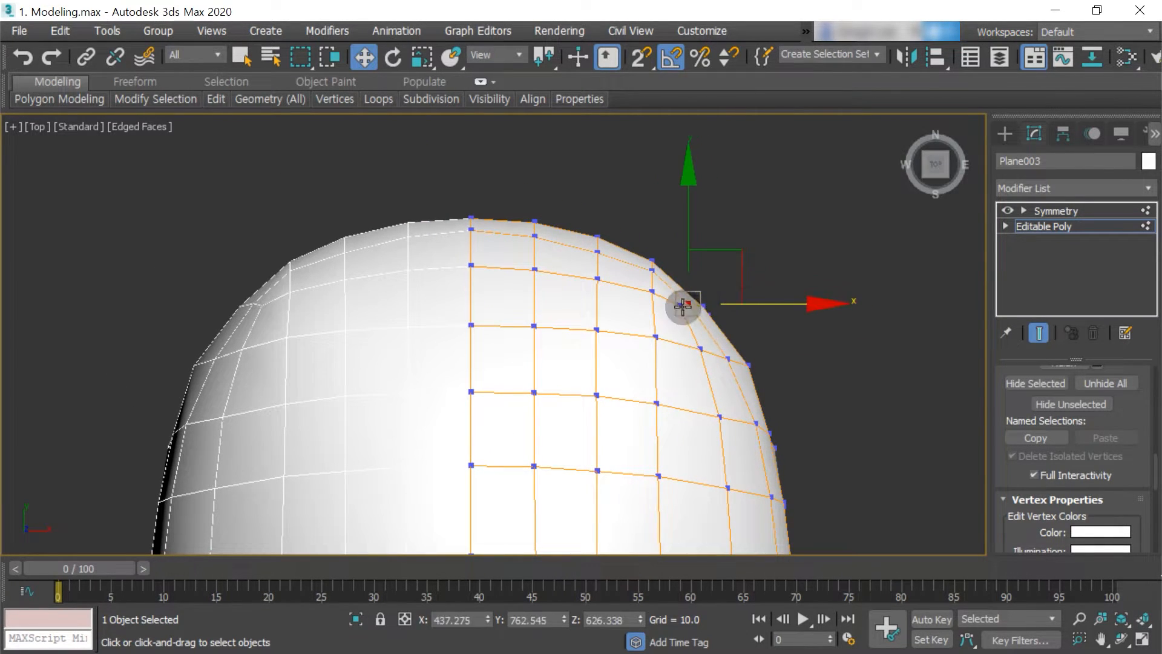
Shift successive vertices of the third column from the center line slightly inward along X.
{"action": "left_click", "coordinate": [655, 336]}
{"action": "left_click", "coordinate": [657, 405]}
{"action": "left_click_drag", "start_coordinate": [714, 402], "coordinate": [711, 403]}
{"action": "scroll", "coordinate": [614, 503], "scroll_direction": "down", "scroll_amount": 3}
{"action": "middle_click_drag", "start_coordinate": [614, 502], "coordinate": [709, 342]}
{"action": "scroll", "coordinate": [702, 325], "scroll_direction": "up", "scroll_amount": 1}
{"action": "scroll", "coordinate": [700, 382], "scroll_direction": "up", "scroll_amount": 1}
{"action": "left_click", "coordinate": [698, 329]}
{"action": "left_click", "coordinate": [707, 387]}
{"action": "left_click_drag", "start_coordinate": [787, 339], "coordinate": [782, 339]}
{"action": "left_click", "coordinate": [712, 399]}
{"action": "left_click", "coordinate": [710, 459]}
{"action": "left_click_drag", "start_coordinate": [786, 460], "coordinate": [781, 460]}
Adjust vertices near the rear end of the second and third columns from the center line along X.
{"action": "scroll", "coordinate": [736, 357], "scroll_direction": "down", "scroll_amount": 2}
{"action": "middle_click_drag", "start_coordinate": [680, 358], "coordinate": [731, 432]}
{"action": "scroll", "coordinate": [748, 307], "scroll_direction": "up", "scroll_amount": 3}
{"action": "left_click_drag", "start_coordinate": [734, 288], "coordinate": [761, 345]}
{"action": "middle_click_drag", "start_coordinate": [682, 292], "coordinate": [715, 303]}
{"action": "scroll", "coordinate": [715, 296], "scroll_direction": "up", "scroll_amount": 1}
{"action": "left_click_drag", "start_coordinate": [714, 286], "coordinate": [739, 323]}
{"action": "left_click", "coordinate": [697, 353]}
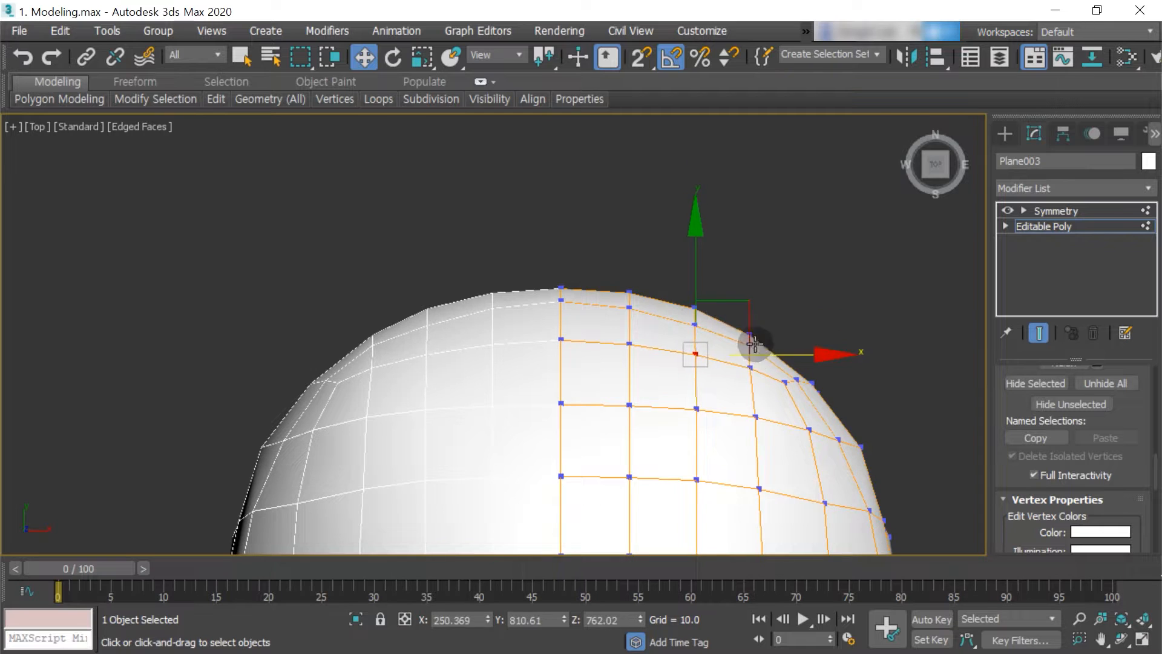
Pull an outer contour vertex inward along X and even out the adjoining fourth- and third-column vertices.
{"action": "scroll", "coordinate": [703, 344], "scroll_direction": "down", "scroll_amount": 4}
{"action": "middle_click_drag", "start_coordinate": [664, 434], "coordinate": [663, 334]}
{"action": "scroll", "coordinate": [740, 310], "scroll_direction": "up", "scroll_amount": 2}
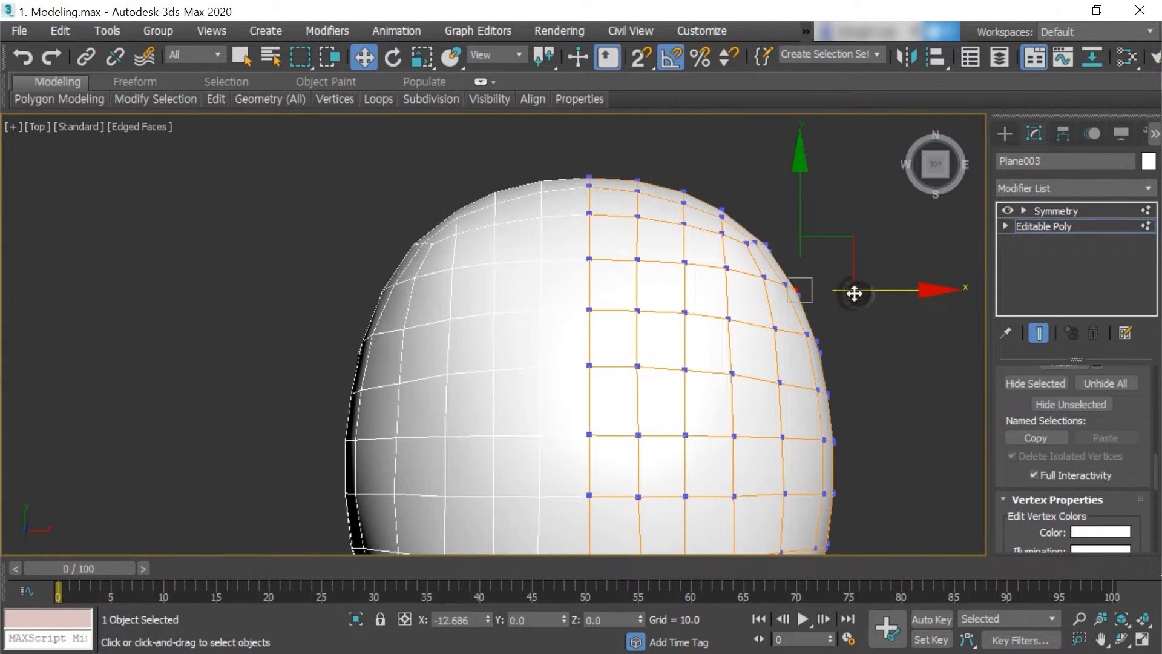
{"action": "scroll", "coordinate": [727, 345], "scroll_direction": "down", "scroll_amount": 3}
{"action": "scroll", "coordinate": [807, 301], "scroll_direction": "up", "scroll_amount": 4}
{"action": "left_click", "coordinate": [736, 307]}
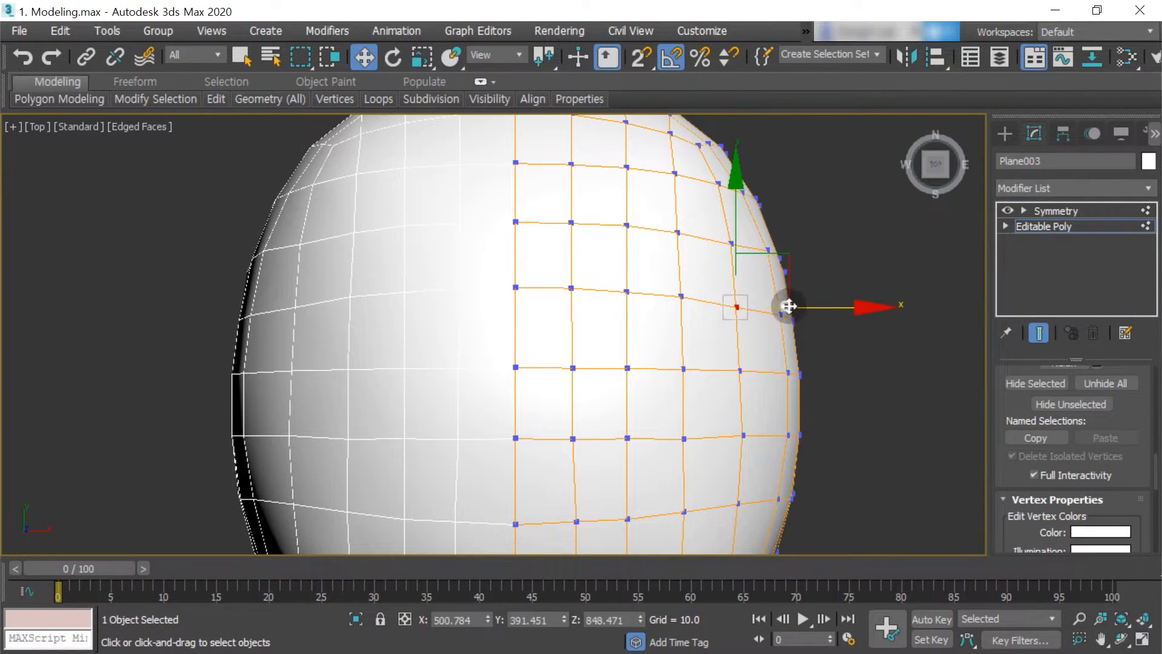
{"action": "left_click", "coordinate": [682, 297]}
{"action": "left_click_drag", "start_coordinate": [742, 297], "coordinate": [740, 296]}
Adjust vertices along the outer side edge of the head along X in the Top view.
{"action": "scroll", "coordinate": [732, 306], "scroll_direction": "down", "scroll_amount": 3}
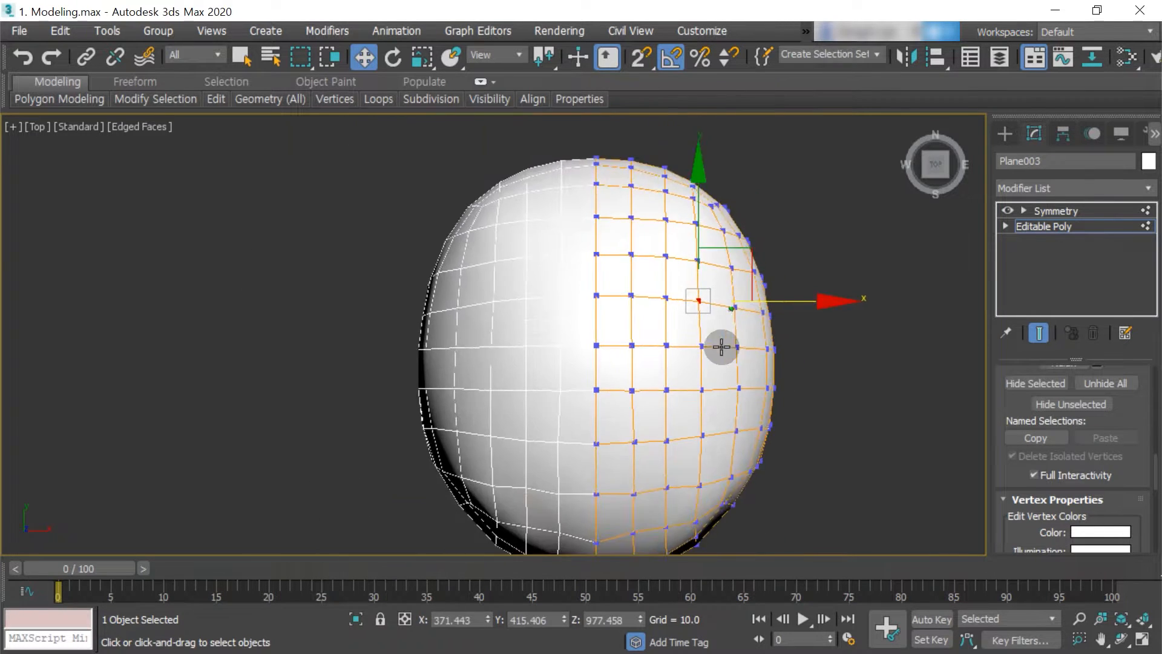
{"action": "middle_click_drag", "start_coordinate": [721, 348], "coordinate": [682, 383]}
{"action": "scroll", "coordinate": [736, 304], "scroll_direction": "up", "scroll_amount": 4}
{"action": "left_click", "coordinate": [695, 309]}
{"action": "left_click_drag", "start_coordinate": [653, 307], "coordinate": [749, 323]}
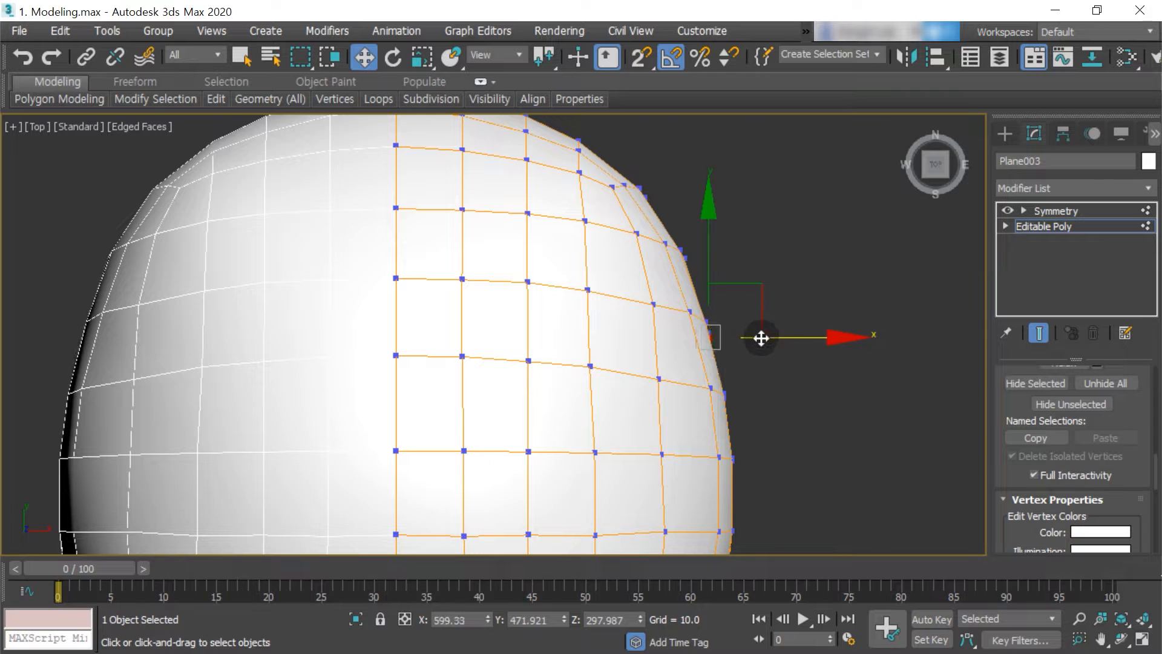
{"action": "scroll", "coordinate": [721, 316], "scroll_direction": "down", "scroll_amount": 3}
{"action": "scroll", "coordinate": [728, 316], "scroll_direction": "up", "scroll_amount": 3}
{"action": "left_click", "coordinate": [706, 312]}
Refine the outermost vertices toward the back of the head along X to smooth the rear side curve.
{"action": "scroll", "coordinate": [752, 316], "scroll_direction": "down", "scroll_amount": 3}
{"action": "middle_click_drag", "start_coordinate": [722, 392], "coordinate": [696, 339]}
{"action": "scroll", "coordinate": [736, 333], "scroll_direction": "up", "scroll_amount": 2}
{"action": "scroll", "coordinate": [727, 297], "scroll_direction": "up", "scroll_amount": 1}
{"action": "left_click", "coordinate": [720, 301]}
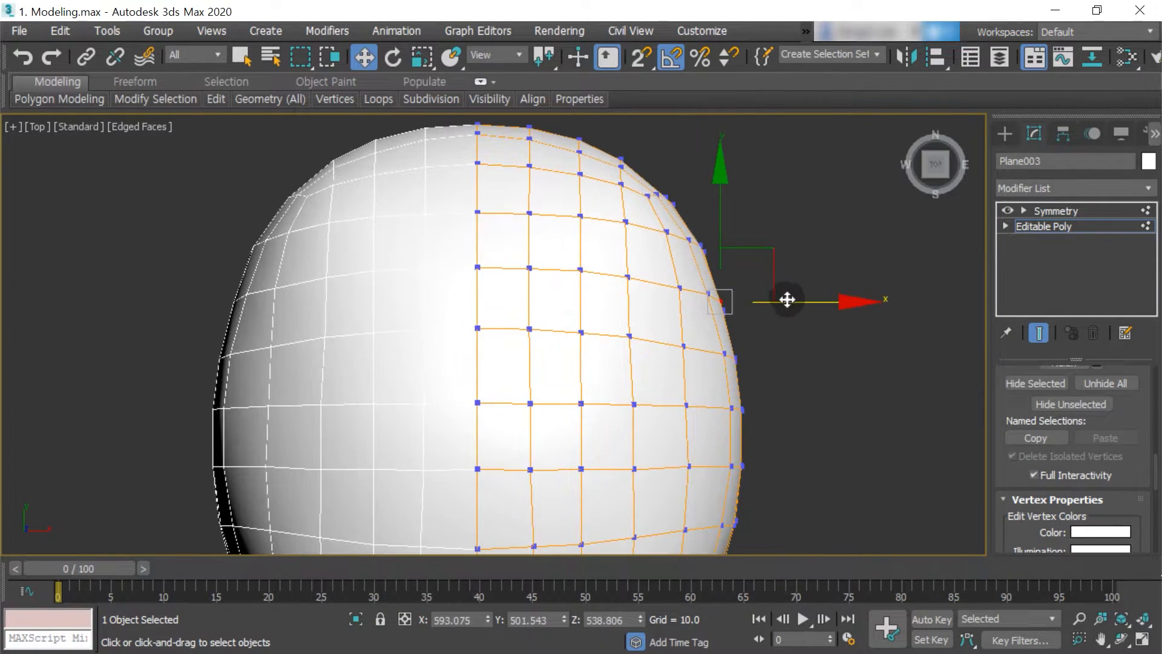
{"action": "left_click", "coordinate": [701, 244]}
{"action": "scroll", "coordinate": [706, 247], "scroll_direction": "up", "scroll_amount": 1}
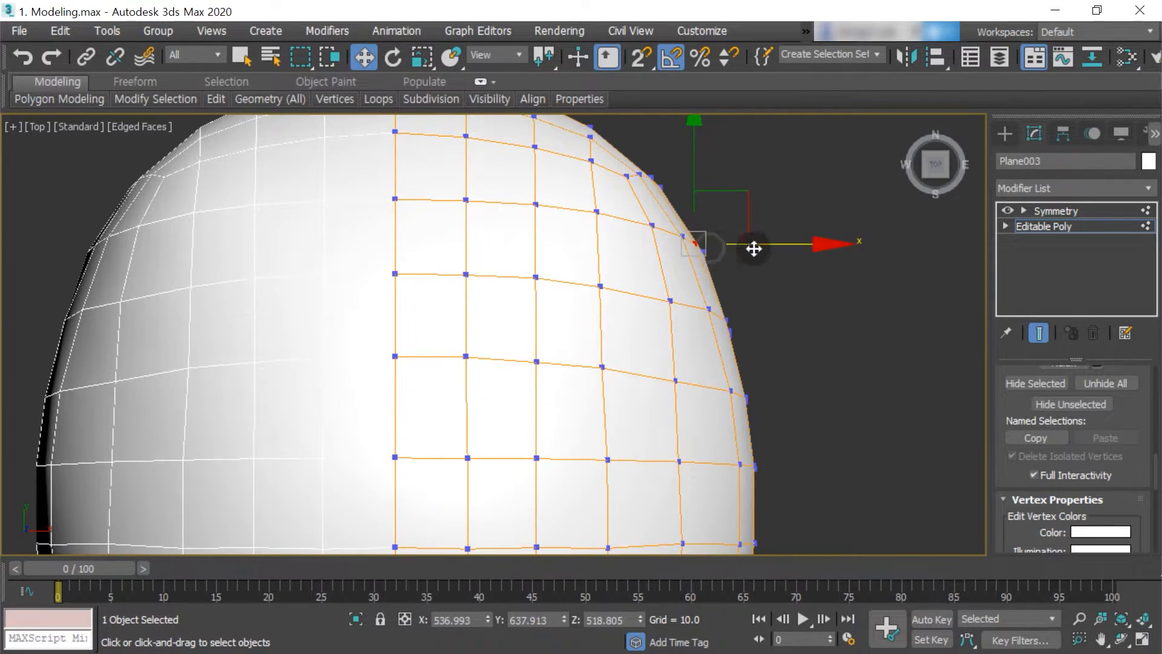
{"action": "left_click_drag", "start_coordinate": [763, 252], "coordinate": [760, 252]}
Orbit to an angled view, switch to Flat Color shading, and nudge silhouette vertices on the upper side of the skull along X.
{"action": "scroll", "coordinate": [765, 263], "scroll_direction": "down", "scroll_amount": 4}
{"action": "middle_click_drag", "start_coordinate": [764, 273], "coordinate": [671, 291], "text": "alt"}
{"action": "scroll", "coordinate": [661, 299], "scroll_direction": "up", "scroll_amount": 2}
{"action": "middle_click_drag", "start_coordinate": [670, 178], "coordinate": [687, 233]}
{"action": "left_click", "coordinate": [669, 230]}
{"action": "scroll", "coordinate": [742, 245], "scroll_direction": "down", "scroll_amount": 2}
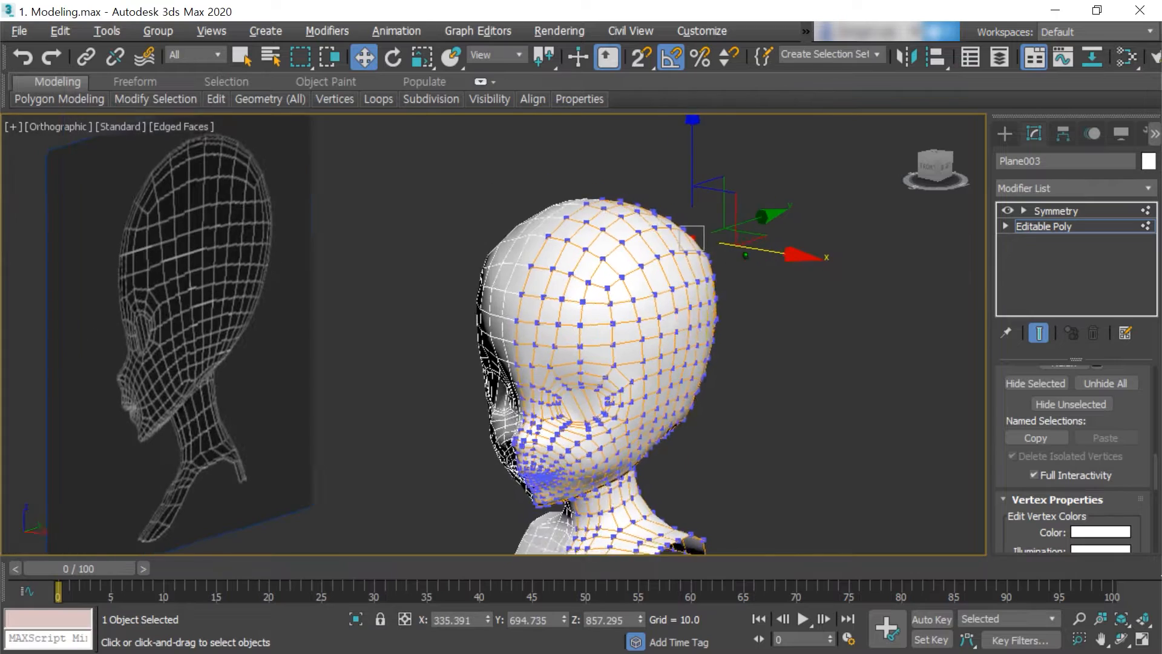
{"action": "left_click", "coordinate": [172, 129]}
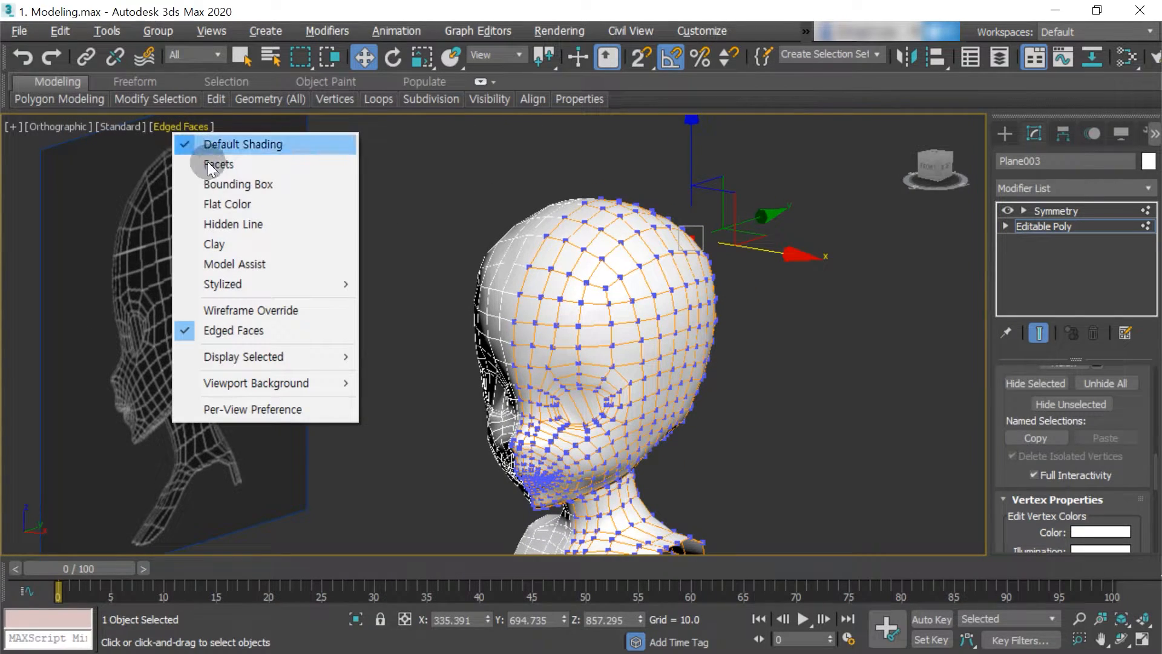
{"action": "left_click", "coordinate": [283, 204]}
{"action": "scroll", "coordinate": [654, 280], "scroll_direction": "down", "scroll_amount": 3}
{"action": "scroll", "coordinate": [623, 234], "scroll_direction": "up", "scroll_amount": 5}
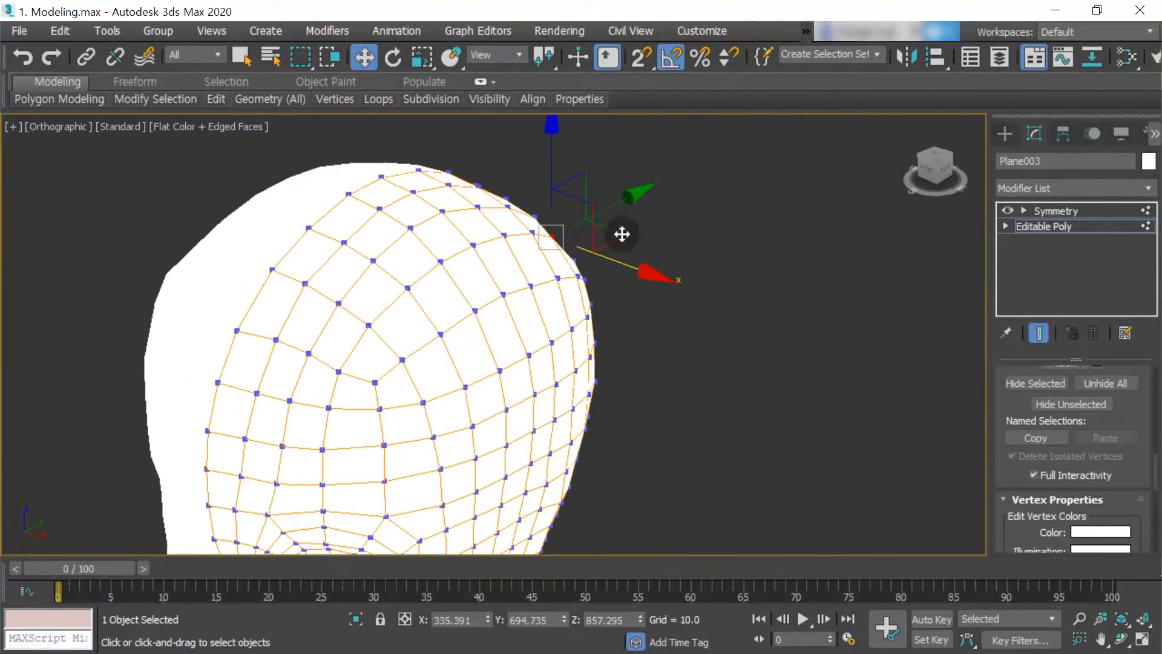
{"action": "scroll", "coordinate": [615, 260], "scroll_direction": "up", "scroll_amount": 2}
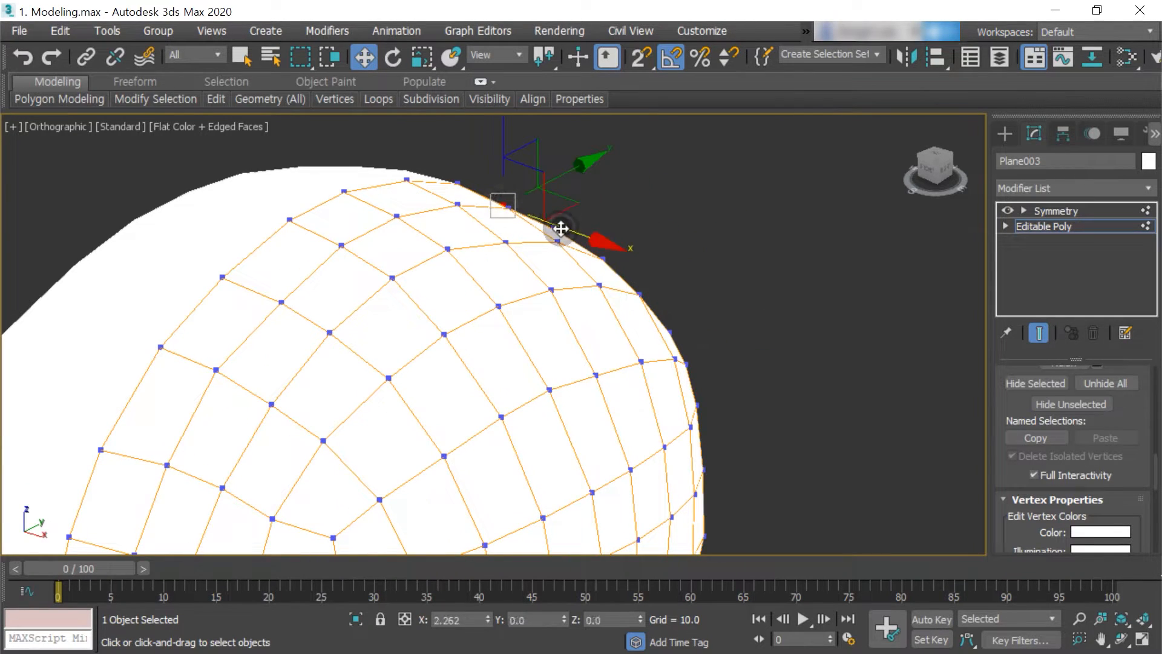
{"action": "scroll", "coordinate": [644, 344], "scroll_direction": "down", "scroll_amount": 3}
Leave vertex editing and return the viewport to Default Shading with the head deselected.
{"action": "key", "text": "1"}
{"action": "mouse_move", "coordinate": [670, 328]}
{"action": "middle_mouse_down", "text": "alt"}
{"action": "mouse_move", "coordinate": [581, 381]}
{"action": "mouse_move", "coordinate": [643, 358]}
{"action": "mouse_move", "coordinate": [625, 405]}
{"action": "mouse_move", "coordinate": [617, 394]}
{"action": "mouse_move", "coordinate": [645, 291]}
{"action": "mouse_move", "coordinate": [583, 319]}
{"action": "mouse_move", "coordinate": [646, 258]}
{"action": "mouse_move", "coordinate": [633, 410]}
{"action": "middle_mouse_up", "text": "alt"}
{"action": "left_click", "coordinate": [291, 161]}
{"action": "left_click", "coordinate": [260, 128]}
{"action": "left_click", "coordinate": [332, 204]}
{"action": "left_click", "coordinate": [481, 279]}
{"action": "left_click", "coordinate": [248, 126]}
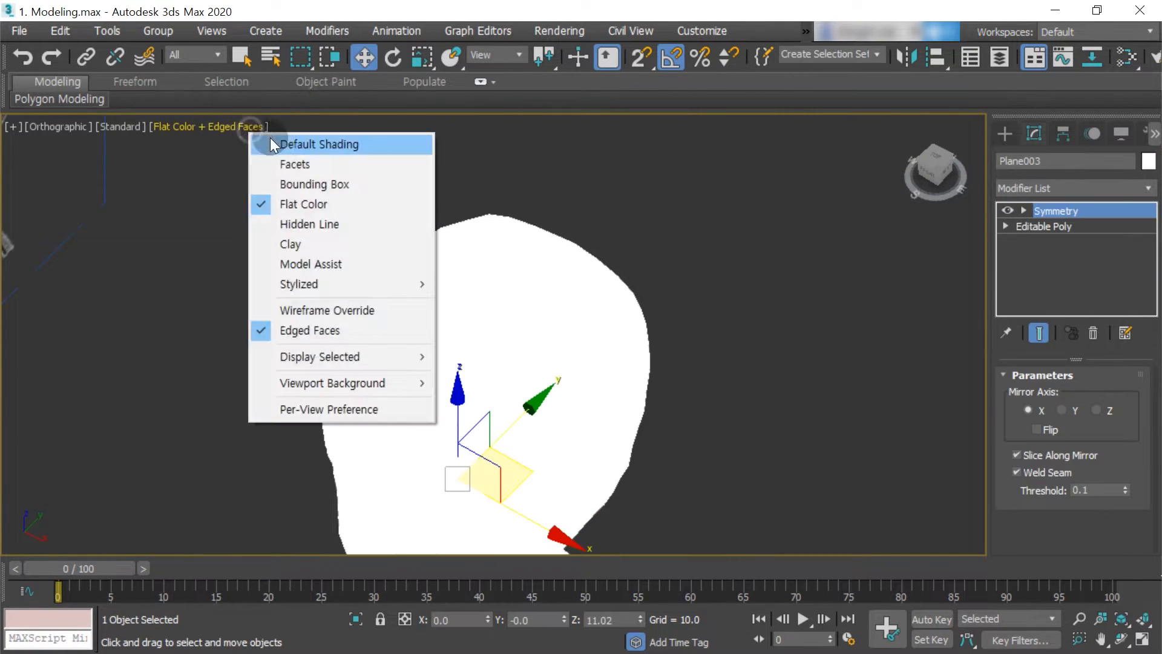
{"action": "left_click", "coordinate": [268, 143]}
{"action": "left_click", "coordinate": [188, 126]}
{"action": "left_click", "coordinate": [144, 126]}
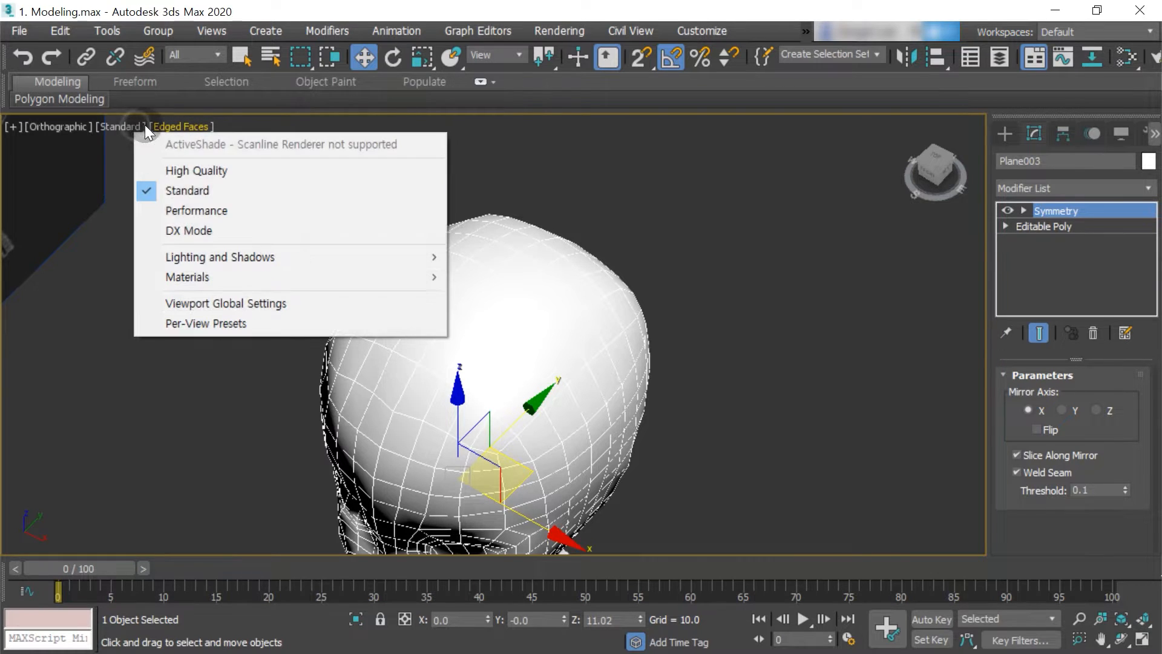
{"action": "left_click", "coordinate": [539, 172]}
Turn off Edged Faces in the viewport and reselect the head mesh.
{"action": "scroll", "coordinate": [545, 224], "scroll_direction": "down", "scroll_amount": 6}
{"action": "middle_click_drag", "start_coordinate": [501, 293], "coordinate": [480, 226], "text": "alt"}
{"action": "scroll", "coordinate": [480, 226], "scroll_direction": "up", "scroll_amount": 5}
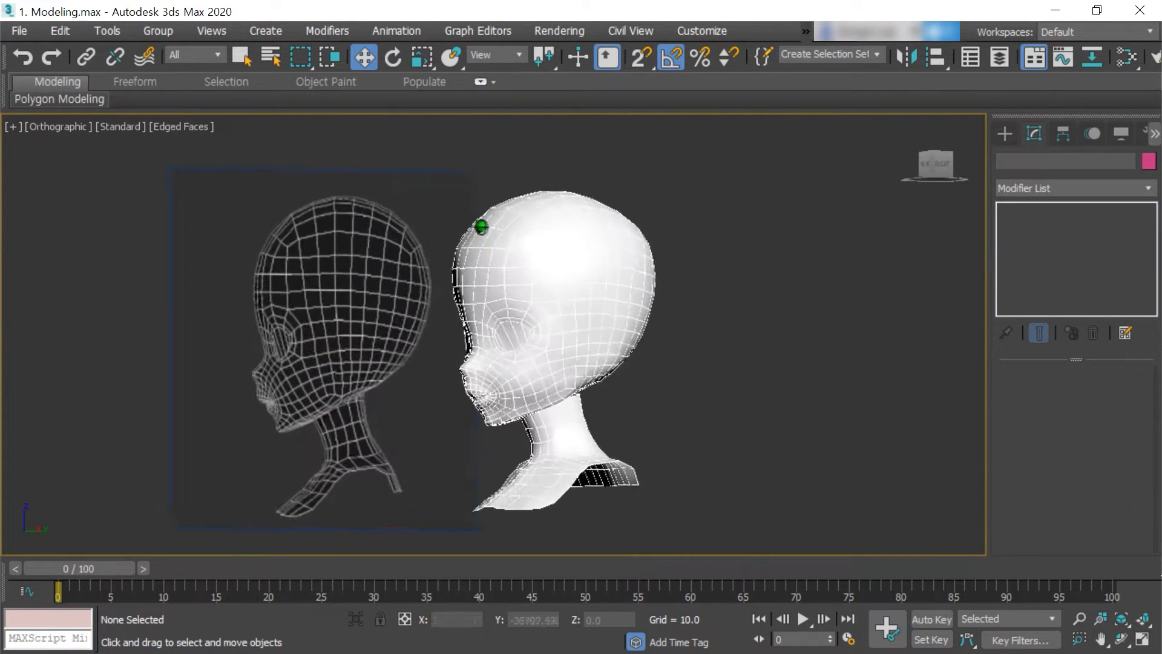
{"action": "left_click", "coordinate": [201, 127]}
{"action": "left_click", "coordinate": [293, 330]}
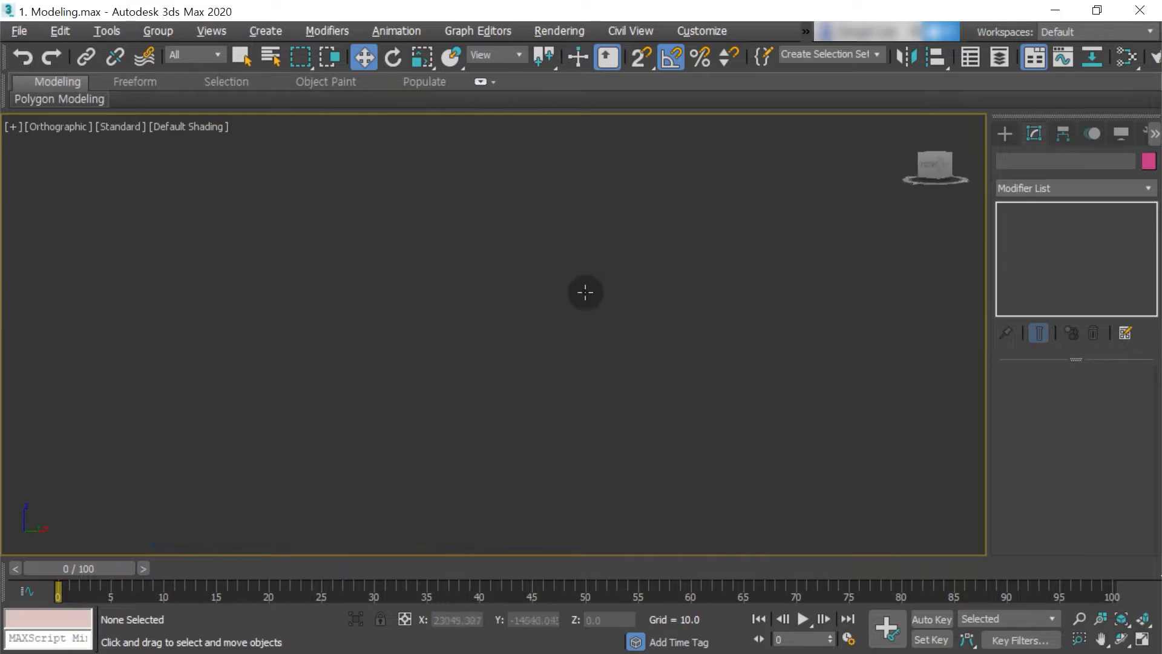
{"action": "key", "text": "f"}
{"action": "left_click", "coordinate": [605, 262]}
{"action": "middle_click_drag", "start_coordinate": [605, 262], "coordinate": [488, 303]}
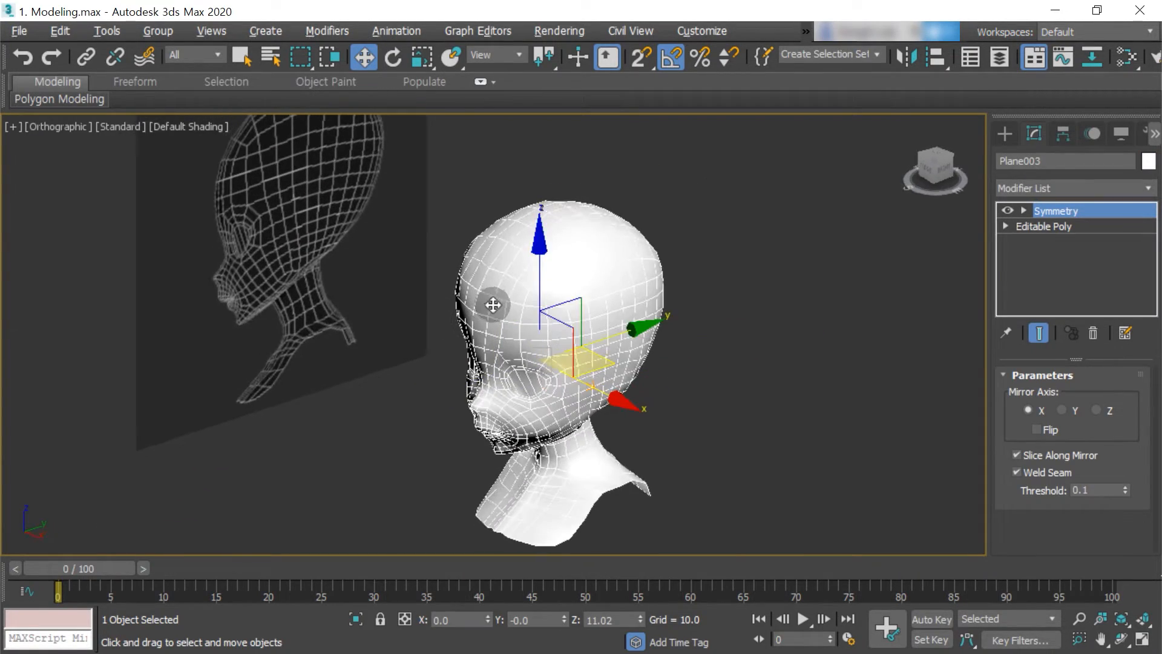
Re-enter vertex editing on the Editable Poly and move a vertex on the upper side contour outward along X.
{"action": "scroll", "coordinate": [578, 220], "scroll_direction": "up", "scroll_amount": 6}
{"action": "middle_click_drag", "start_coordinate": [525, 248], "coordinate": [581, 251], "text": "alt"}
{"action": "middle_click_drag", "start_coordinate": [672, 209], "coordinate": [690, 301], "text": "alt"}
{"action": "scroll", "coordinate": [623, 204], "scroll_direction": "up", "scroll_amount": 2}
{"action": "key", "text": "1"}
{"action": "left_click", "coordinate": [545, 248]}
{"action": "middle_click_drag", "start_coordinate": [540, 245], "coordinate": [677, 292], "text": "alt"}
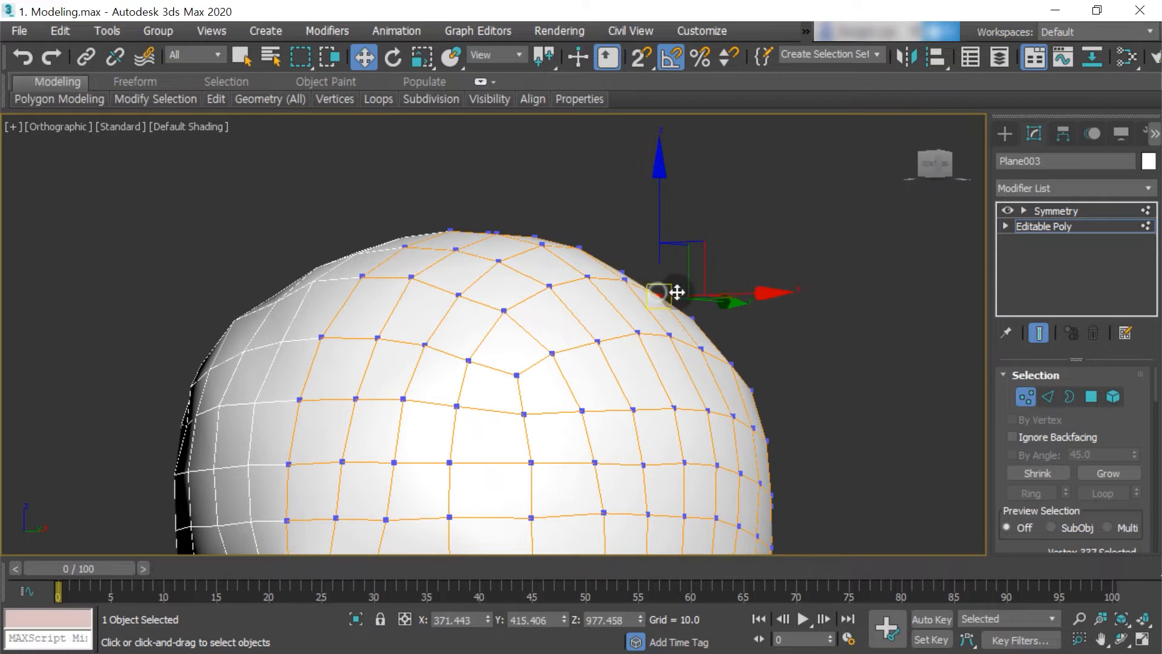
{"action": "left_click", "coordinate": [623, 275]}
{"action": "left_click", "coordinate": [621, 272]}
{"action": "left_click_drag", "start_coordinate": [677, 270], "coordinate": [685, 270]}
Move flattened vertices just below the crown outward along X to round the skull's side silhouette.
{"action": "middle_click_drag", "start_coordinate": [682, 285], "coordinate": [633, 259]}
{"action": "left_click", "coordinate": [630, 294]}
{"action": "middle_click_drag", "start_coordinate": [637, 306], "coordinate": [621, 280], "text": "alt"}
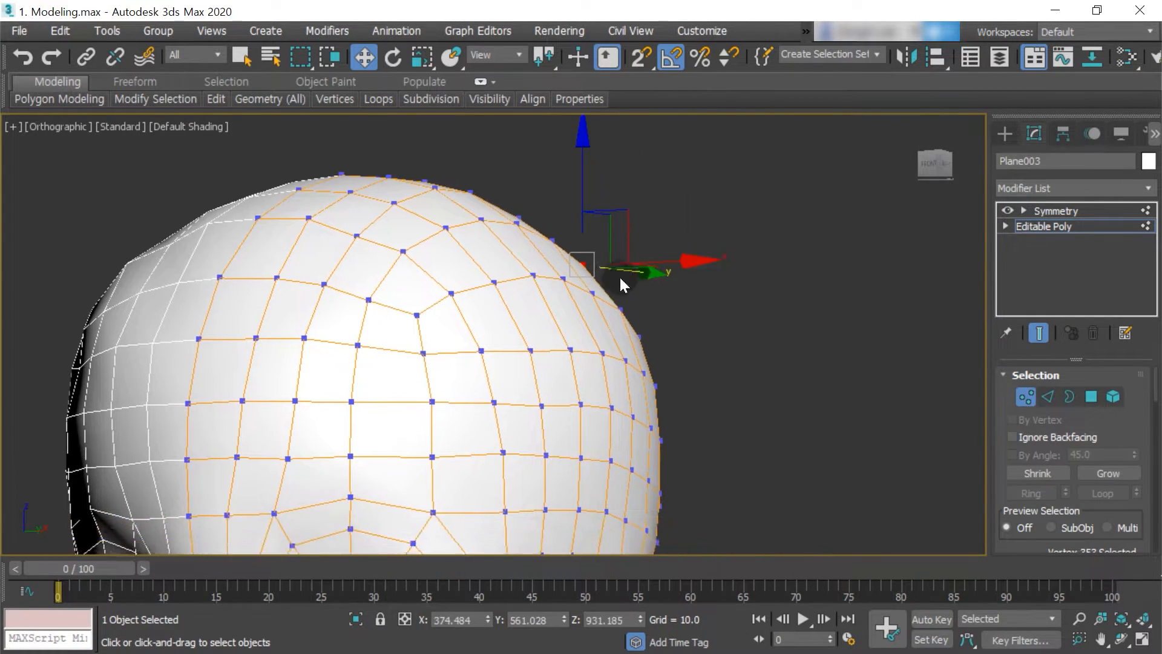
{"action": "left_click", "coordinate": [599, 303]}
{"action": "left_click", "coordinate": [595, 296]}
{"action": "left_click", "coordinate": [596, 297]}
{"action": "left_click_drag", "start_coordinate": [647, 297], "coordinate": [650, 297]}
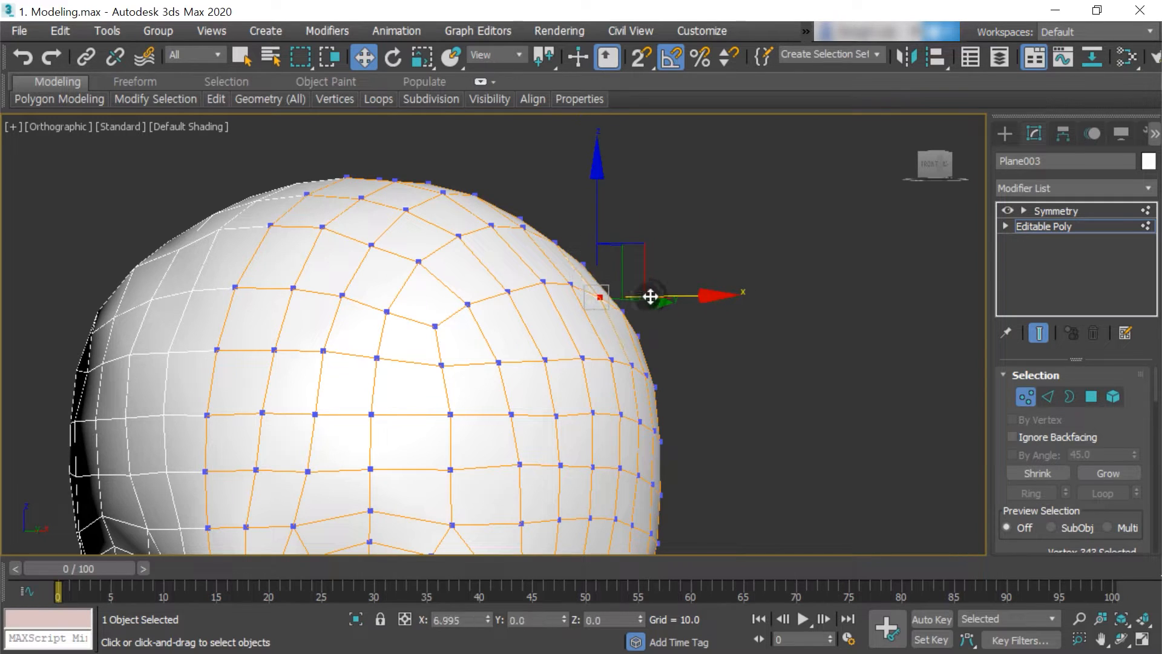
Pull the protruding contour vertices farther down the upper side of the head slightly inward along X.
{"action": "left_click", "coordinate": [637, 336]}
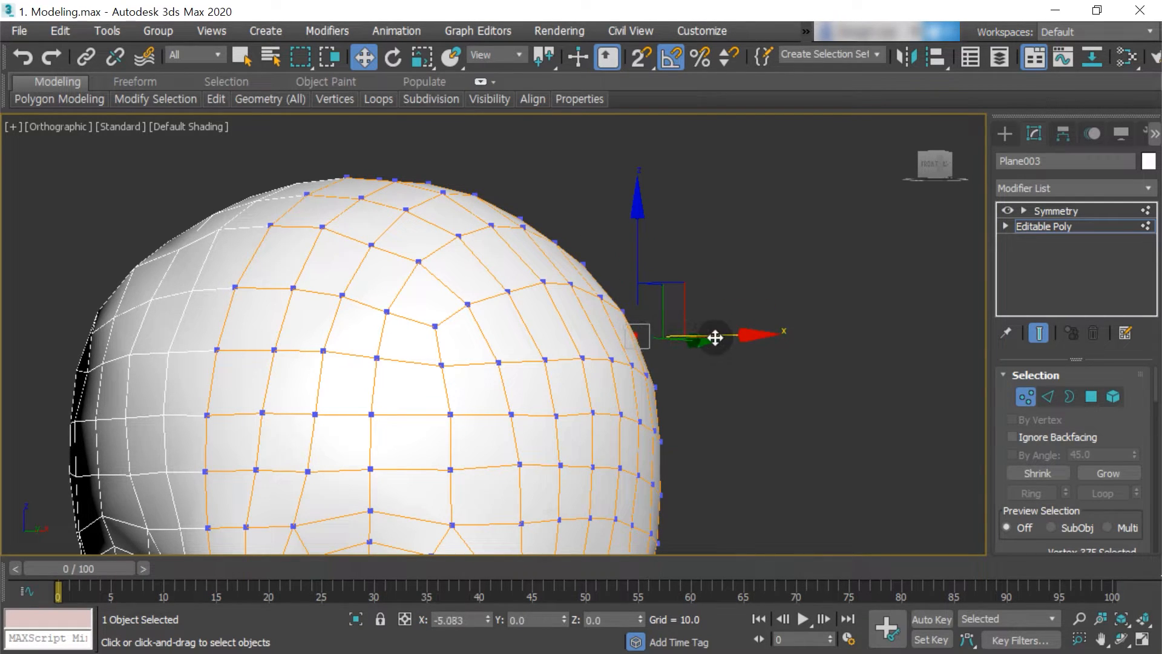
{"action": "left_click_drag", "start_coordinate": [715, 337], "coordinate": [714, 338]}
{"action": "middle_click_drag", "start_coordinate": [714, 336], "coordinate": [699, 272]}
{"action": "scroll", "coordinate": [678, 296], "scroll_direction": "up", "scroll_amount": 2}
{"action": "left_click", "coordinate": [652, 317]}
{"action": "left_click_drag", "start_coordinate": [719, 318], "coordinate": [711, 309]}
From a more rotated view, move bulging vertices on the upper rear contour inward along X.
{"action": "left_click", "coordinate": [642, 306]}
{"action": "scroll", "coordinate": [681, 301], "scroll_direction": "down", "scroll_amount": 2}
{"action": "middle_click_drag", "start_coordinate": [657, 333], "coordinate": [615, 301]}
{"action": "middle_click_drag", "start_coordinate": [642, 181], "coordinate": [596, 247]}
{"action": "scroll", "coordinate": [596, 247], "scroll_direction": "up", "scroll_amount": 4}
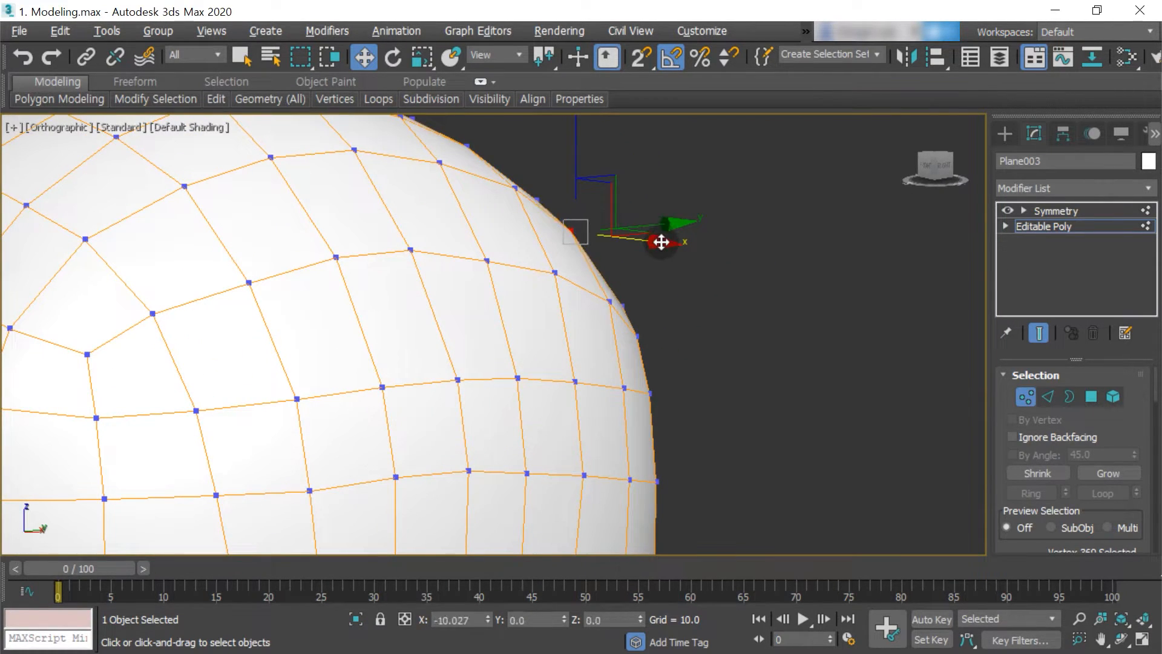
{"action": "left_click", "coordinate": [622, 306]}
{"action": "left_click", "coordinate": [637, 336]}
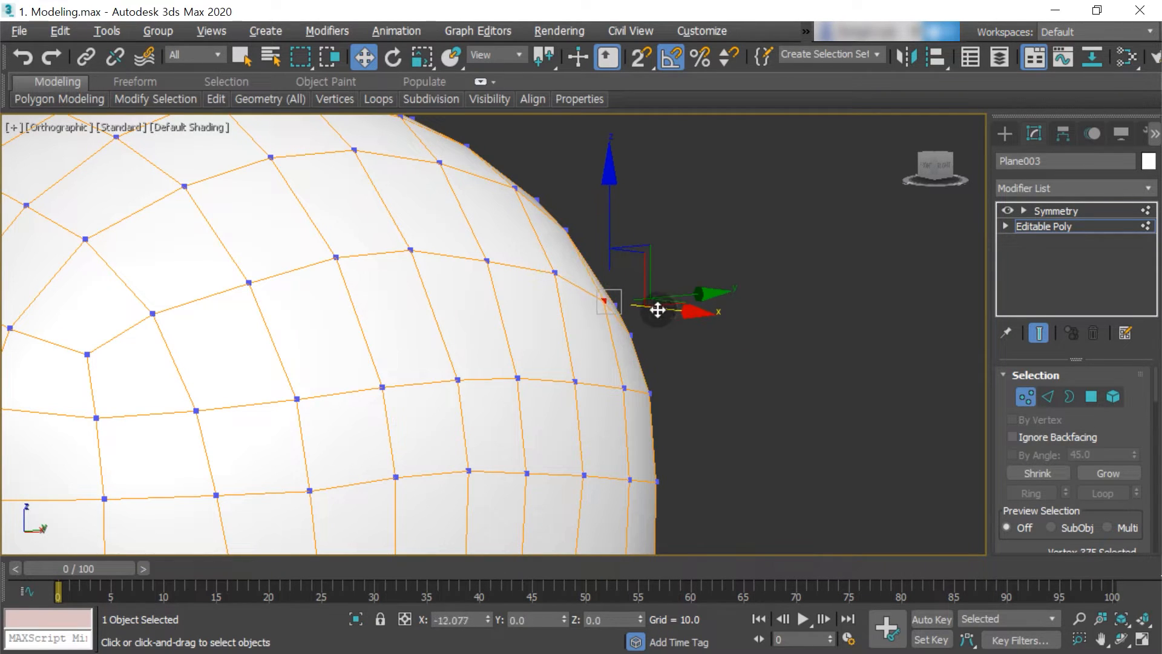
Adjust the contour vertices at mid-height on the side of the head along X.
{"action": "scroll", "coordinate": [623, 324], "scroll_direction": "down", "scroll_amount": 3}
{"action": "scroll", "coordinate": [662, 347], "scroll_direction": "up", "scroll_amount": 3}
{"action": "left_click", "coordinate": [654, 396]}
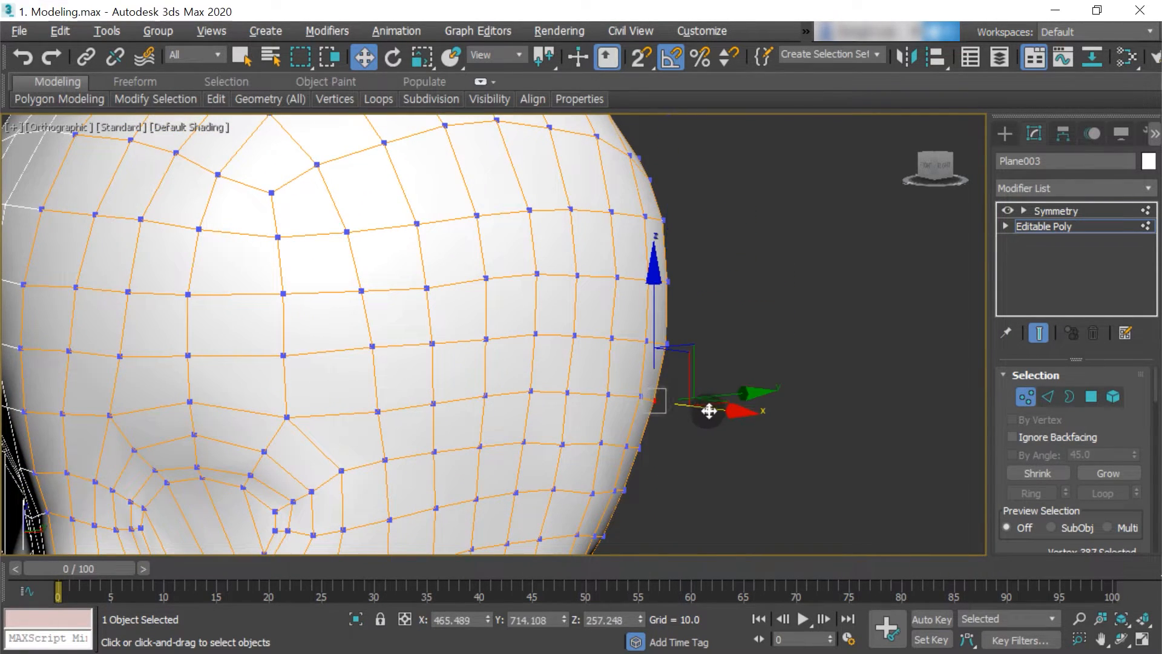
{"action": "left_click_drag", "start_coordinate": [708, 410], "coordinate": [711, 410]}
{"action": "middle_click_drag", "start_coordinate": [651, 458], "coordinate": [665, 356]}
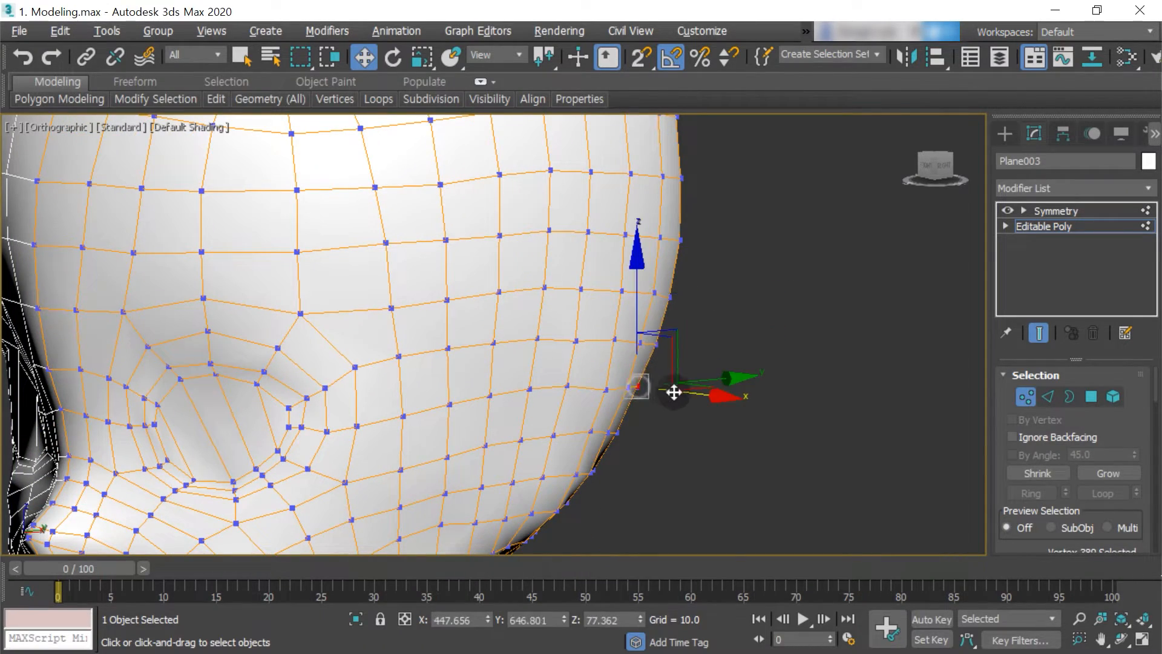
Pull a vertex on the lower side of the head inward along X and check it in the Front view.
{"action": "scroll", "coordinate": [674, 392], "scroll_direction": "down", "scroll_amount": 2}
{"action": "scroll", "coordinate": [701, 333], "scroll_direction": "up", "scroll_amount": 3}
{"action": "left_click", "coordinate": [618, 324]}
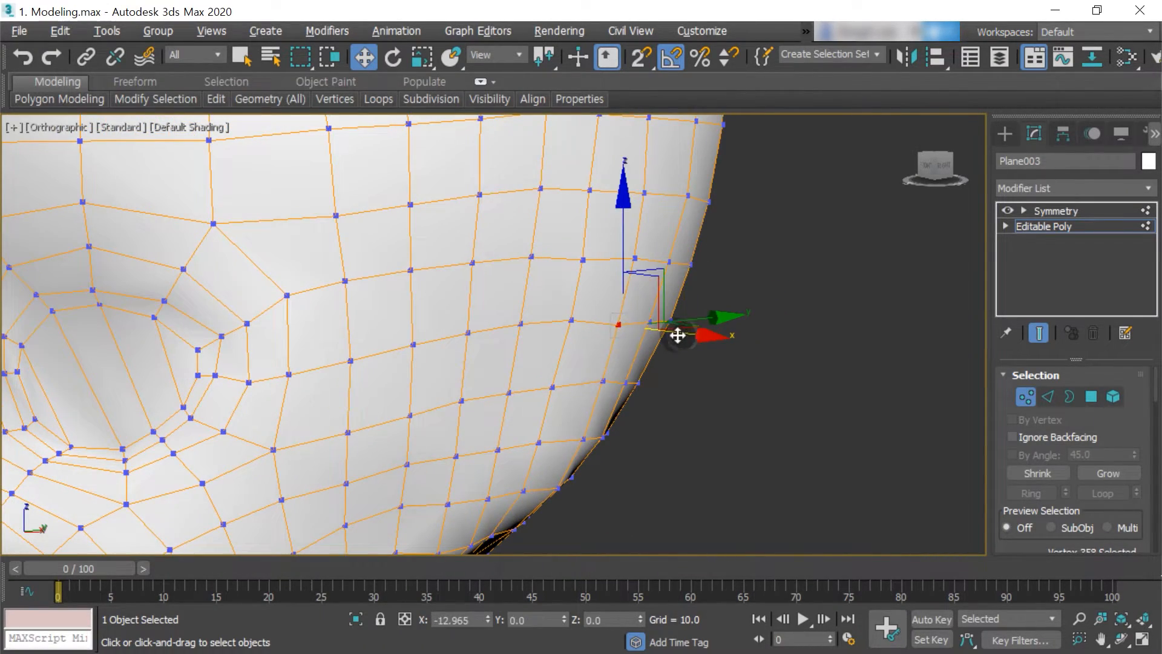
{"action": "scroll", "coordinate": [677, 336], "scroll_direction": "down", "scroll_amount": 3}
{"action": "key", "text": "f"}
{"action": "scroll", "coordinate": [616, 388], "scroll_direction": "up", "scroll_amount": 3}
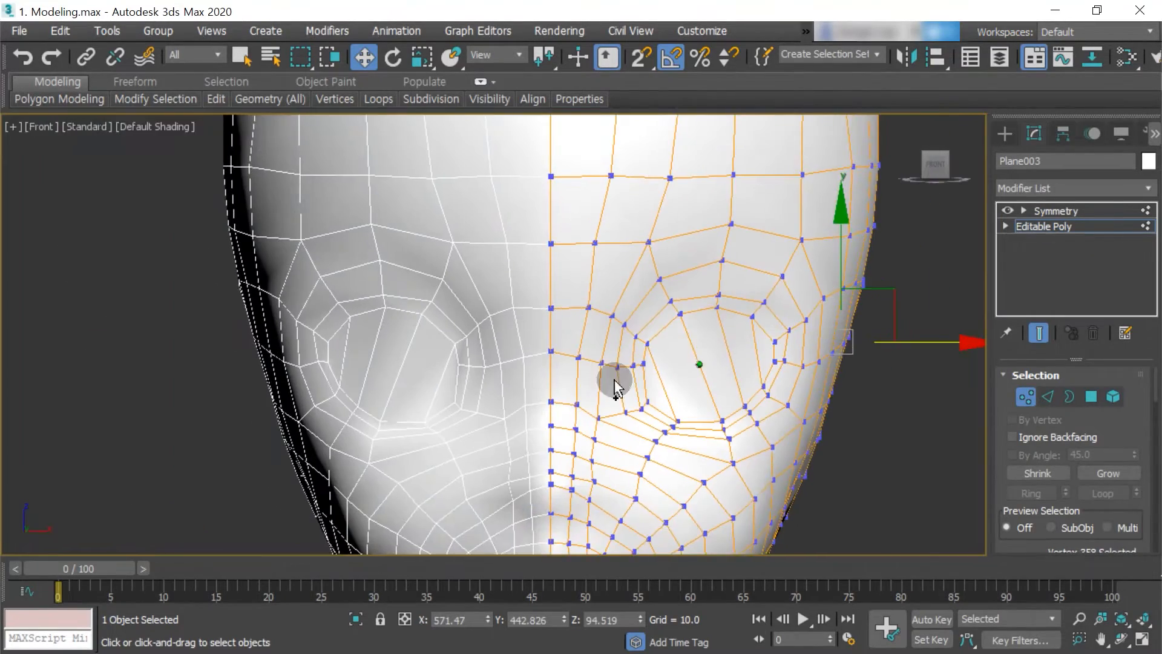
Move successive side contour vertices beside the eye inward along X to smooth the lower silhouette.
{"action": "scroll", "coordinate": [615, 387], "scroll_direction": "down", "scroll_amount": 3}
{"action": "middle_click_drag", "start_coordinate": [665, 309], "coordinate": [728, 308], "text": "alt"}
{"action": "scroll", "coordinate": [679, 321], "scroll_direction": "up", "scroll_amount": 3}
{"action": "left_click_drag", "start_coordinate": [728, 308], "coordinate": [705, 335]}
{"action": "scroll", "coordinate": [640, 354], "scroll_direction": "up", "scroll_amount": 3}
{"action": "left_click", "coordinate": [626, 336]}
{"action": "left_click", "coordinate": [610, 392]}
{"action": "left_click_drag", "start_coordinate": [674, 389], "coordinate": [669, 389]}
{"action": "left_click", "coordinate": [593, 439]}
{"action": "left_click_drag", "start_coordinate": [651, 439], "coordinate": [646, 438]}
Nudge a side contour vertex at brow height outward along X.
{"action": "middle_click_drag", "start_coordinate": [689, 341], "coordinate": [639, 509]}
{"action": "left_click", "coordinate": [610, 384]}
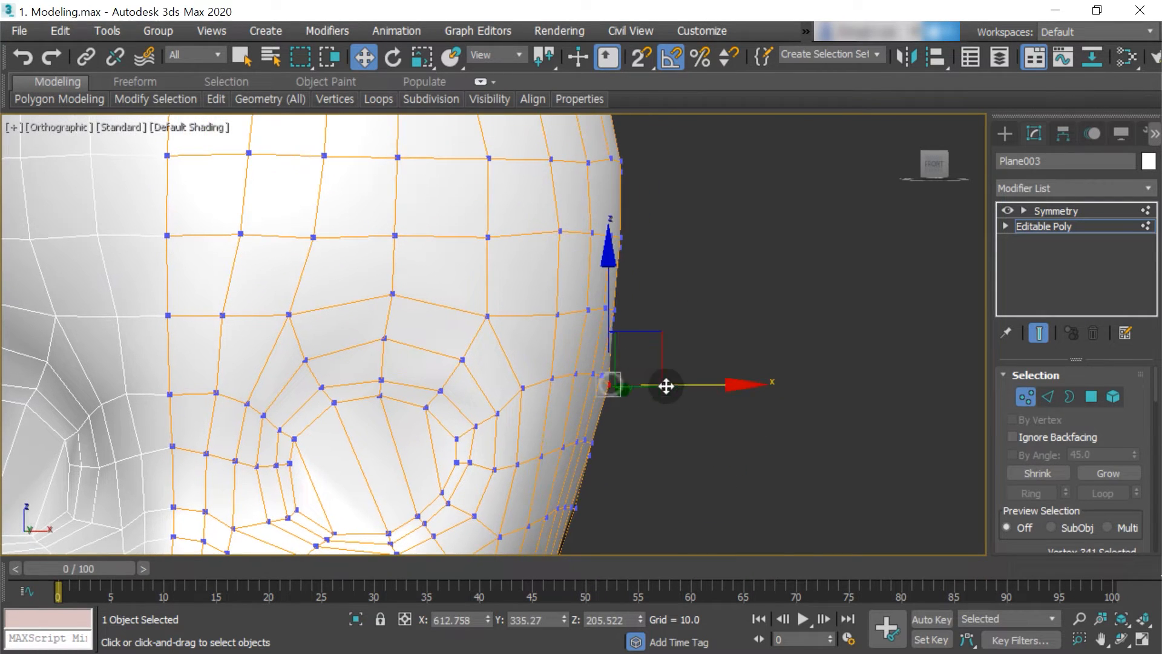
{"action": "left_click_drag", "start_coordinate": [628, 386], "coordinate": [633, 386]}
{"action": "mouse_move", "coordinate": [666, 365]}
{"action": "middle_mouse_down", "text": "alt"}
{"action": "mouse_move", "coordinate": [644, 358]}
{"action": "mouse_move", "coordinate": [663, 354]}
{"action": "middle_mouse_up", "text": "alt"}
{"action": "left_click", "coordinate": [626, 331]}
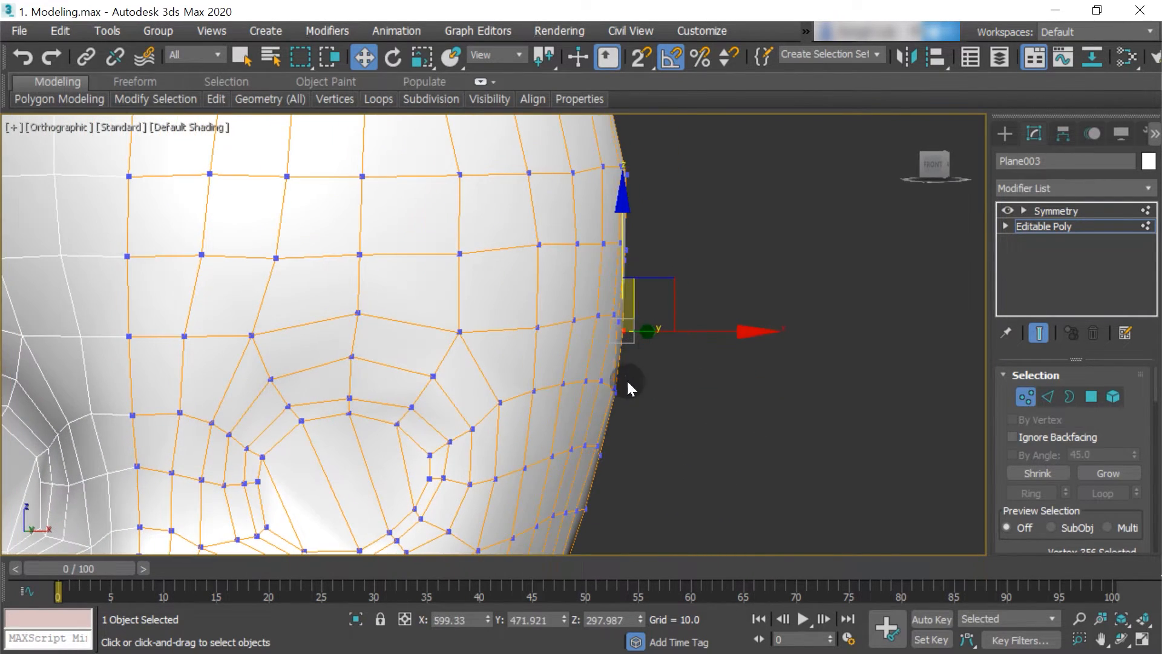
Rotate the view slightly and adjust contour vertices above brow level on the side of the head.
{"action": "middle_click_drag", "start_coordinate": [658, 313], "coordinate": [641, 388], "text": "alt"}
{"action": "middle_click_drag", "start_coordinate": [680, 345], "coordinate": [649, 322], "text": "alt"}
{"action": "left_click", "coordinate": [649, 322]}
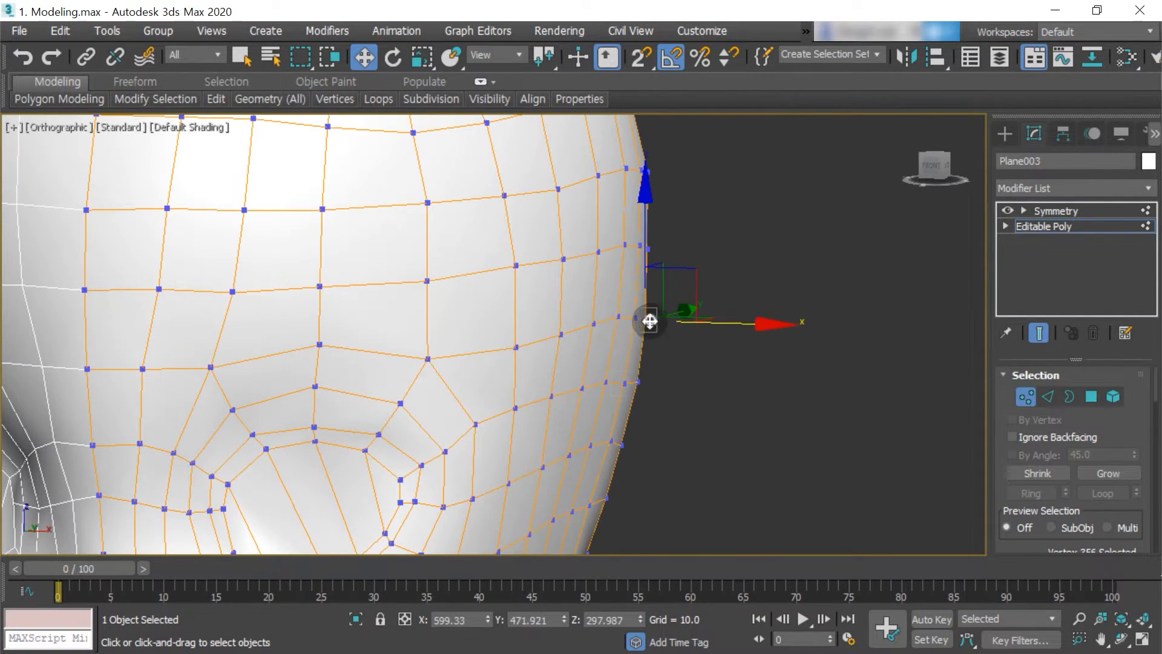
{"action": "left_click", "coordinate": [649, 250]}
{"action": "middle_click_drag", "start_coordinate": [700, 252], "coordinate": [640, 285], "text": "alt"}
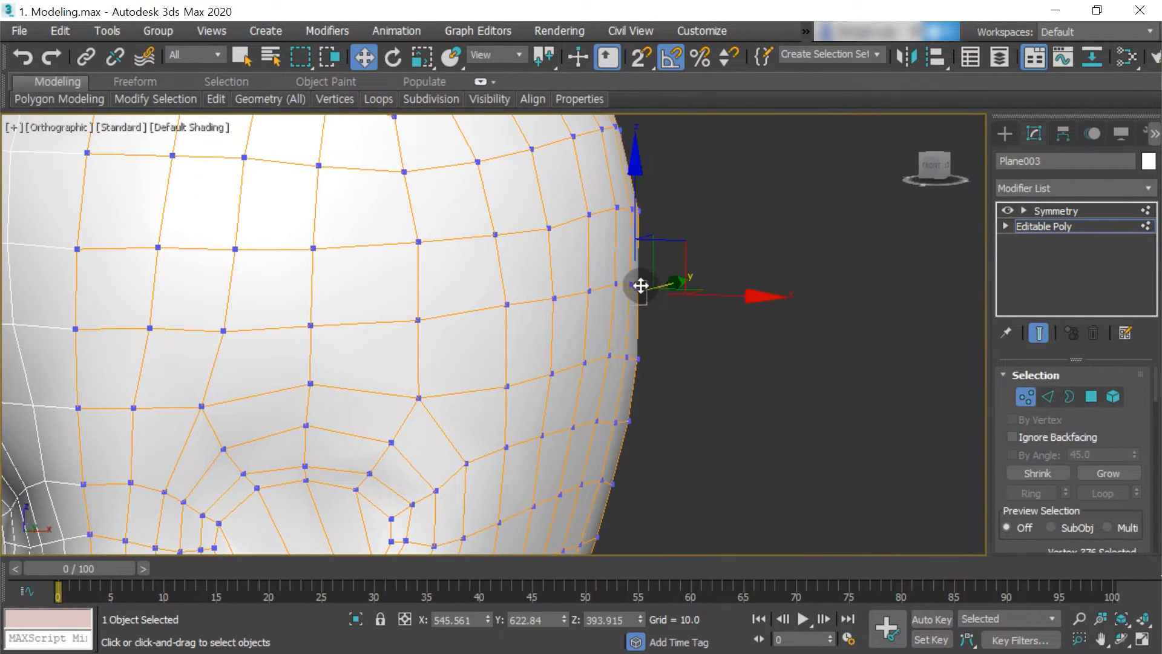
Move a flattened vertex at the widest part of the head's side contour outward along X.
{"action": "scroll", "coordinate": [689, 288], "scroll_direction": "down", "scroll_amount": 3}
{"action": "scroll", "coordinate": [688, 289], "scroll_direction": "up", "scroll_amount": 3}
{"action": "middle_click_drag", "start_coordinate": [688, 288], "coordinate": [610, 298], "text": "alt"}
{"action": "scroll", "coordinate": [649, 273], "scroll_direction": "down", "scroll_amount": 3}
{"action": "scroll", "coordinate": [641, 239], "scroll_direction": "up", "scroll_amount": 3}
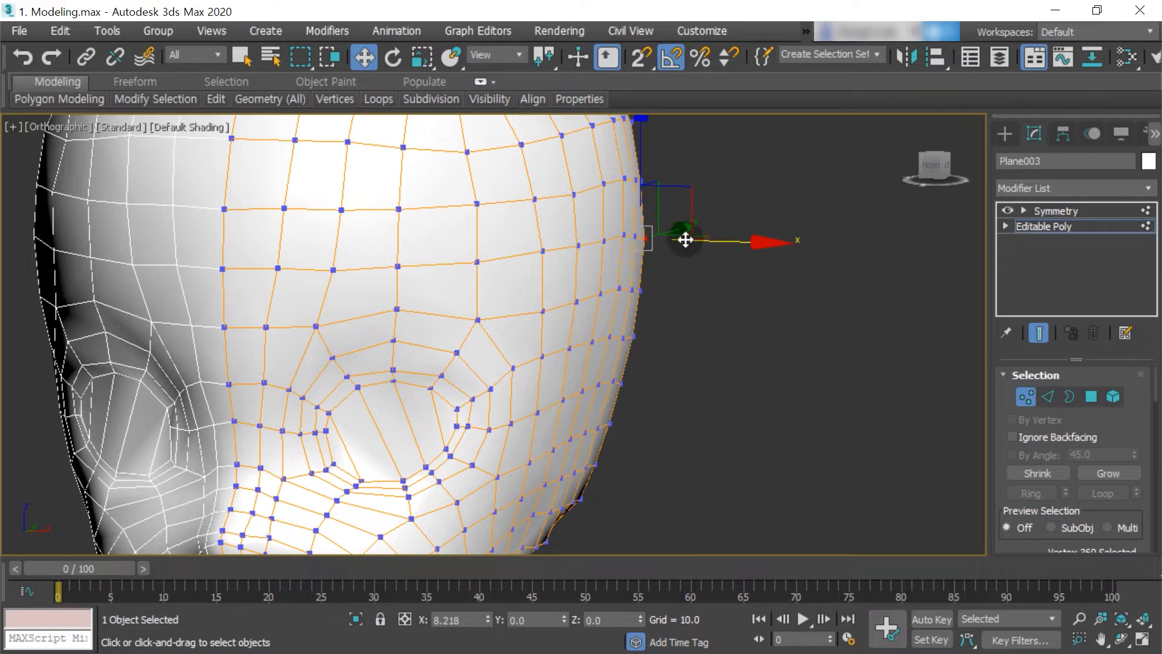
Adjust a vertex on the upper side contour and pull one near cheek height inward along X.
{"action": "scroll", "coordinate": [686, 239], "scroll_direction": "down", "scroll_amount": 3}
{"action": "middle_click_drag", "start_coordinate": [680, 220], "coordinate": [666, 263], "text": "alt"}
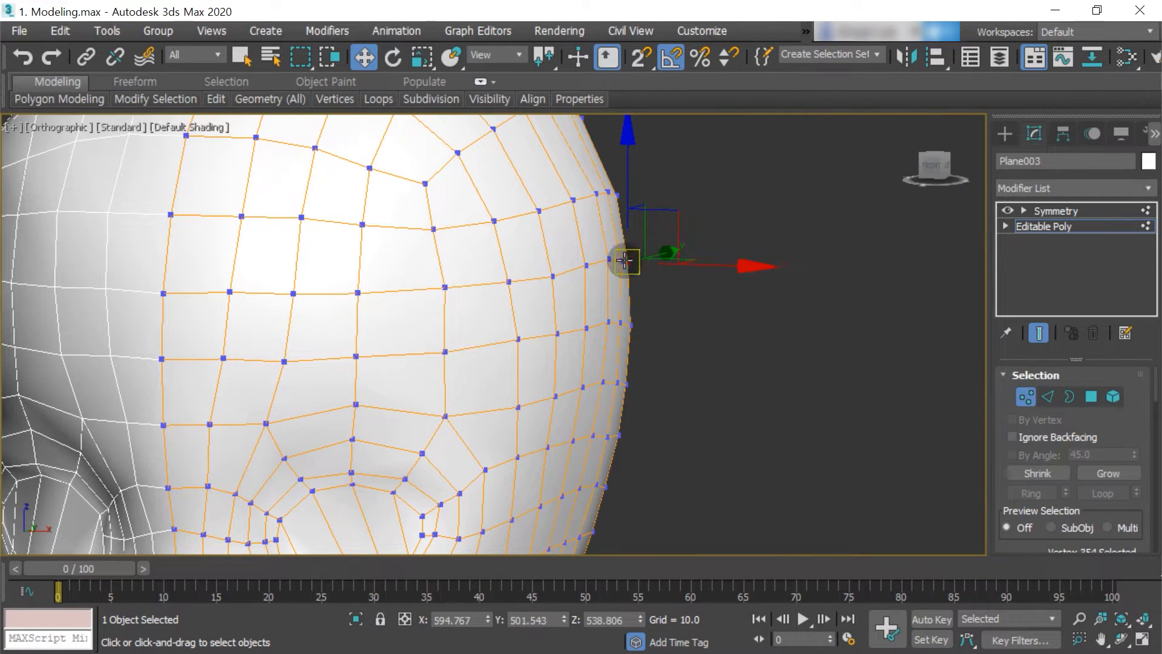
{"action": "scroll", "coordinate": [628, 262], "scroll_direction": "down", "scroll_amount": 3}
{"action": "scroll", "coordinate": [619, 392], "scroll_direction": "up", "scroll_amount": 3}
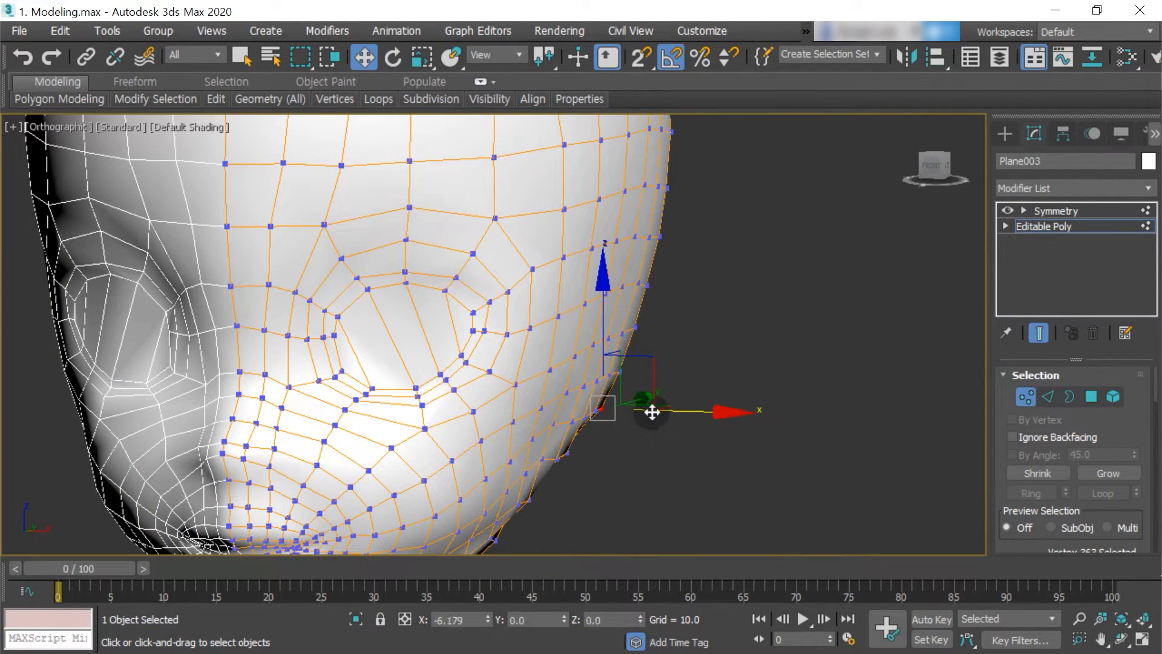
{"action": "left_click_drag", "start_coordinate": [652, 412], "coordinate": [654, 409]}
Pull the side contour vertices just below eye level slightly inward along X.
{"action": "scroll", "coordinate": [652, 403], "scroll_direction": "up", "scroll_amount": 2}
{"action": "left_click", "coordinate": [632, 340]}
{"action": "left_click", "coordinate": [611, 391], "text": "ctrl"}
{"action": "left_click_drag", "start_coordinate": [687, 368], "coordinate": [678, 369]}
{"action": "middle_click_drag", "start_coordinate": [674, 325], "coordinate": [654, 419]}
Fine-tune the contour vertices from cheek height to beside the eye, nudging them slightly inward along X.
{"action": "left_click", "coordinate": [629, 369]}
{"action": "left_click", "coordinate": [604, 434]}
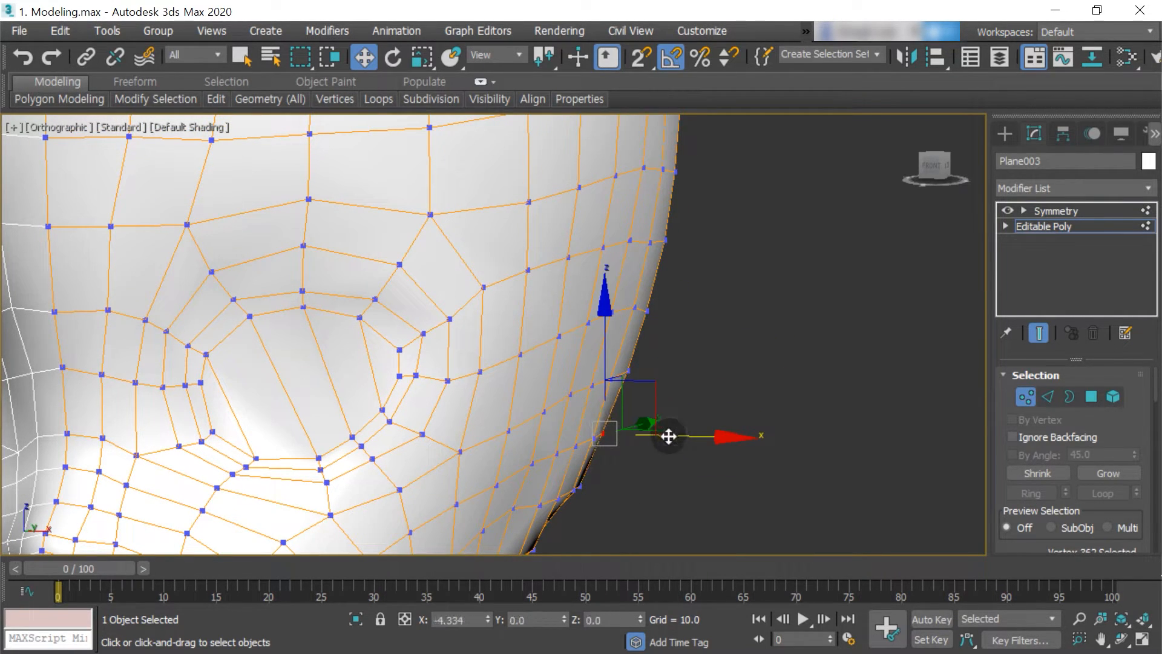
{"action": "left_click", "coordinate": [629, 370]}
{"action": "left_click", "coordinate": [647, 311]}
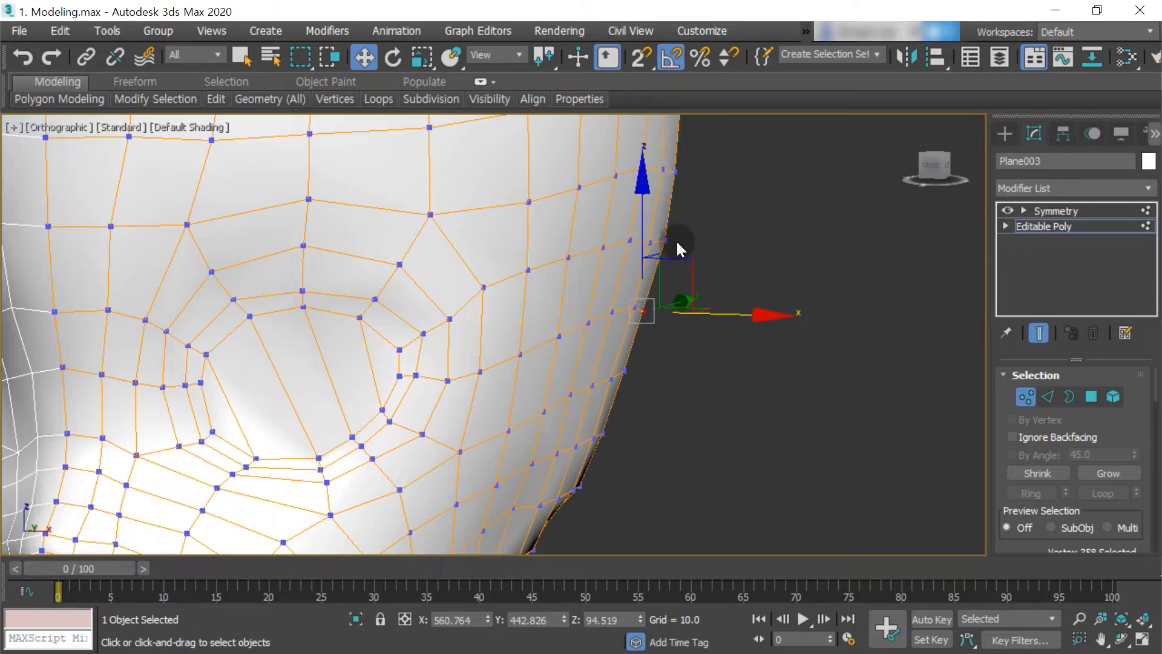
Move a side contour vertex outward along X while checking it from a more turned angle.
{"action": "scroll", "coordinate": [666, 327], "scroll_direction": "down", "scroll_amount": 5}
{"action": "scroll", "coordinate": [623, 339], "scroll_direction": "up", "scroll_amount": 3}
{"action": "left_click", "coordinate": [622, 304]}
{"action": "scroll", "coordinate": [623, 304], "scroll_direction": "up", "scroll_amount": 2}
{"action": "middle_click_drag", "start_coordinate": [606, 311], "coordinate": [516, 359], "text": "alt"}
{"action": "left_click_drag", "start_coordinate": [576, 362], "coordinate": [589, 365]}
In the Top view, shift the stray crown vertex inward along X to straighten its vertex column.
{"action": "middle_click_drag", "start_coordinate": [528, 391], "coordinate": [690, 419], "text": "alt"}
{"action": "scroll", "coordinate": [436, 384], "scroll_direction": "down", "scroll_amount": 5}
{"action": "scroll", "coordinate": [575, 275], "scroll_direction": "up", "scroll_amount": 6}
{"action": "left_click", "coordinate": [696, 435]}
{"action": "key", "text": "t"}
{"action": "scroll", "coordinate": [660, 364], "scroll_direction": "down", "scroll_amount": 3}
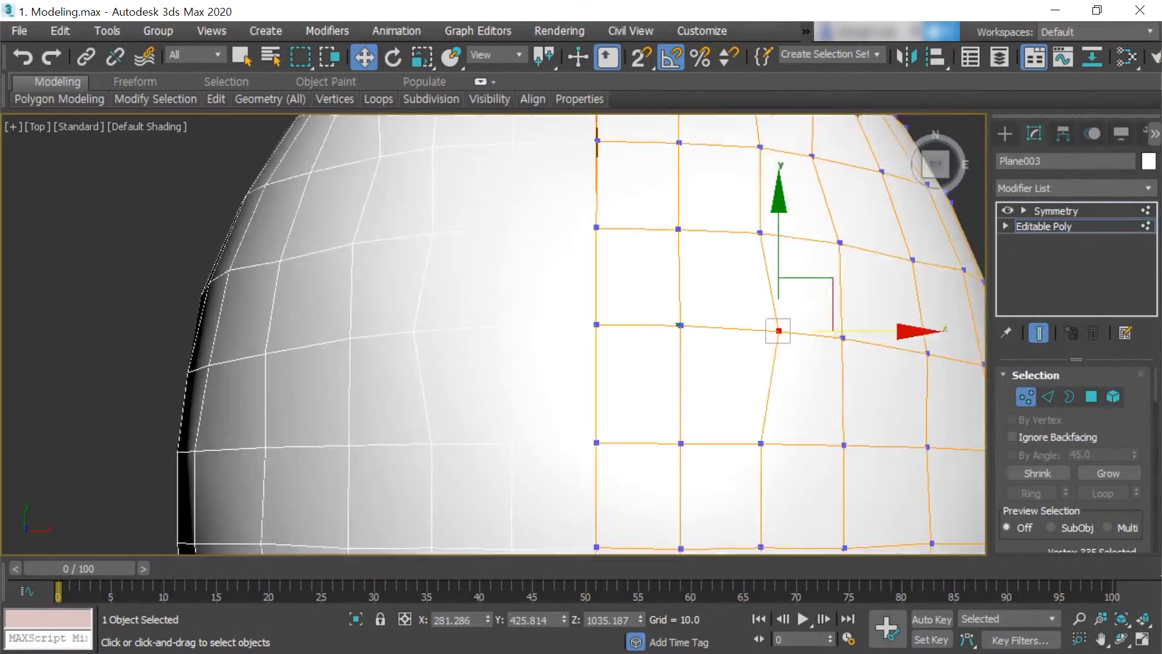
{"action": "middle_click_drag", "start_coordinate": [805, 342], "coordinate": [647, 357]}
{"action": "left_click_drag", "start_coordinate": [728, 349], "coordinate": [713, 348]}
Check the vertices at the back of the skull and nudge one on its rear outline slightly inward along X.
{"action": "scroll", "coordinate": [712, 349], "scroll_direction": "down", "scroll_amount": 3}
{"action": "middle_click_drag", "start_coordinate": [581, 308], "coordinate": [586, 470]}
{"action": "left_click", "coordinate": [571, 369]}
{"action": "scroll", "coordinate": [576, 378], "scroll_direction": "up", "scroll_amount": 1}
{"action": "left_click", "coordinate": [581, 397]}
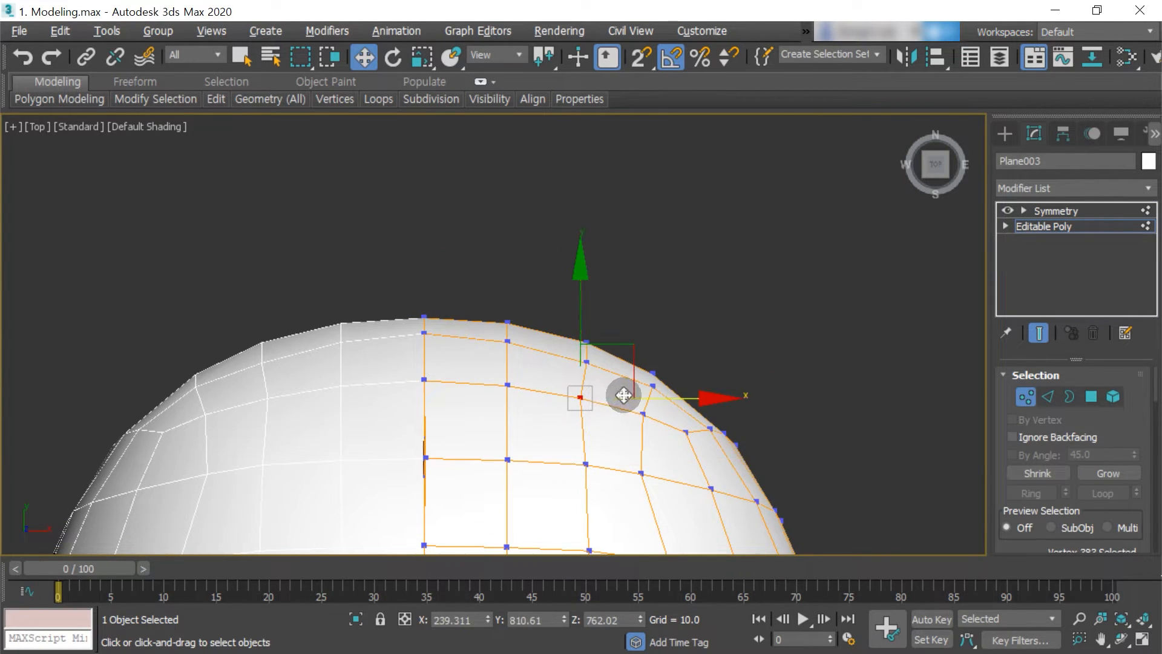
{"action": "left_click", "coordinate": [428, 460]}
{"action": "middle_click_drag", "start_coordinate": [540, 347], "coordinate": [558, 381]}
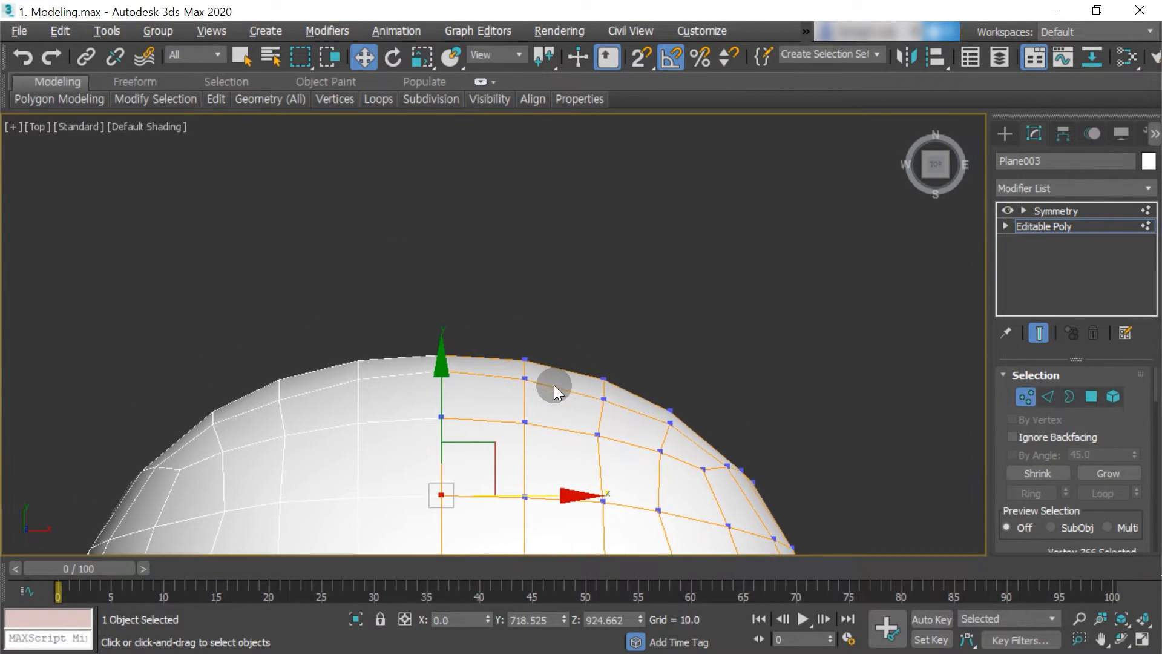
{"action": "left_click", "coordinate": [522, 362]}
{"action": "left_click", "coordinate": [669, 421]}
{"action": "left_click_drag", "start_coordinate": [733, 423], "coordinate": [729, 423]}
Try moving a vertex on the rear side of the skull outward along X, then undo it.
{"action": "middle_click_drag", "start_coordinate": [729, 423], "coordinate": [625, 208]}
{"action": "left_click", "coordinate": [706, 412]}
{"action": "left_click", "coordinate": [664, 406]}
{"action": "left_click_drag", "start_coordinate": [710, 410], "coordinate": [723, 411]}
{"action": "left_click", "coordinate": [707, 412]}
{"action": "key", "text": "ctrl+z"}
{"action": "left_click", "coordinate": [708, 411]}
Pull three vertices down the outer side of the skull slightly inward along X in the Top view.
{"action": "middle_click_drag", "start_coordinate": [721, 381], "coordinate": [706, 276]}
{"action": "left_click", "coordinate": [713, 400]}
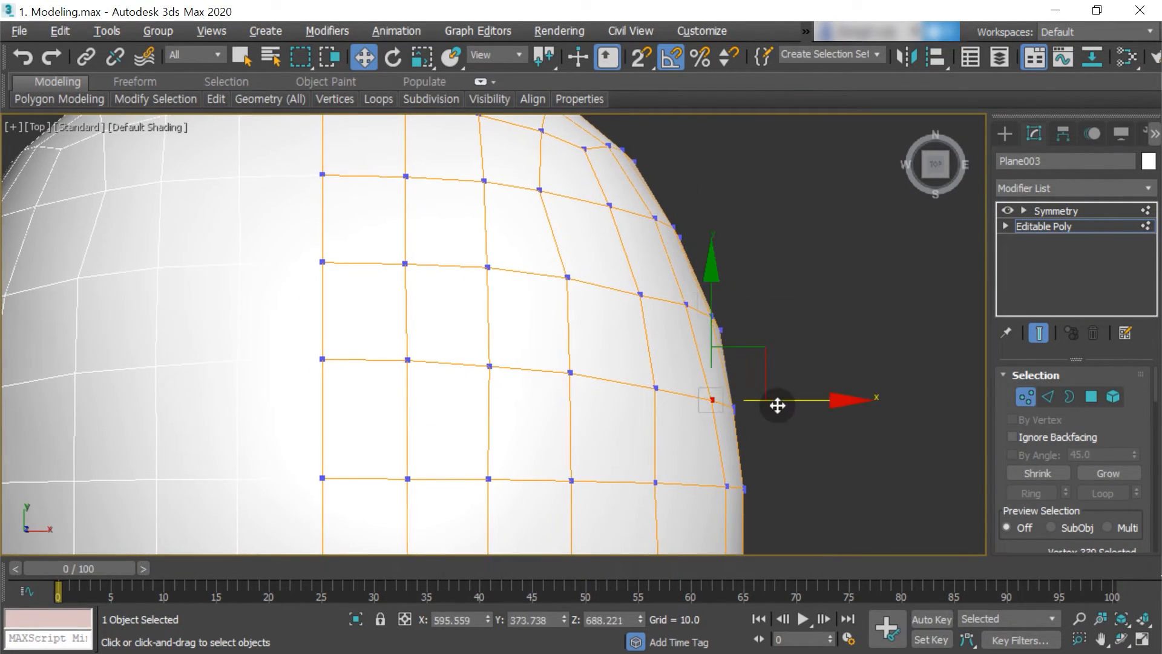
{"action": "left_click_drag", "start_coordinate": [777, 405], "coordinate": [774, 404]}
{"action": "middle_click_drag", "start_coordinate": [763, 411], "coordinate": [762, 302]}
{"action": "left_click", "coordinate": [725, 377]}
{"action": "left_click_drag", "start_coordinate": [786, 379], "coordinate": [781, 378]}
{"action": "left_click", "coordinate": [725, 470]}
{"action": "left_click_drag", "start_coordinate": [780, 474], "coordinate": [777, 473]}
Nudge the protruding vertex on the skull's side outline slightly inward along X.
{"action": "scroll", "coordinate": [761, 307], "scroll_direction": "down", "scroll_amount": 2}
{"action": "scroll", "coordinate": [761, 307], "scroll_direction": "up", "scroll_amount": 4}
{"action": "middle_click_drag", "start_coordinate": [725, 188], "coordinate": [749, 335]}
{"action": "key", "text": "ctrl+a"}
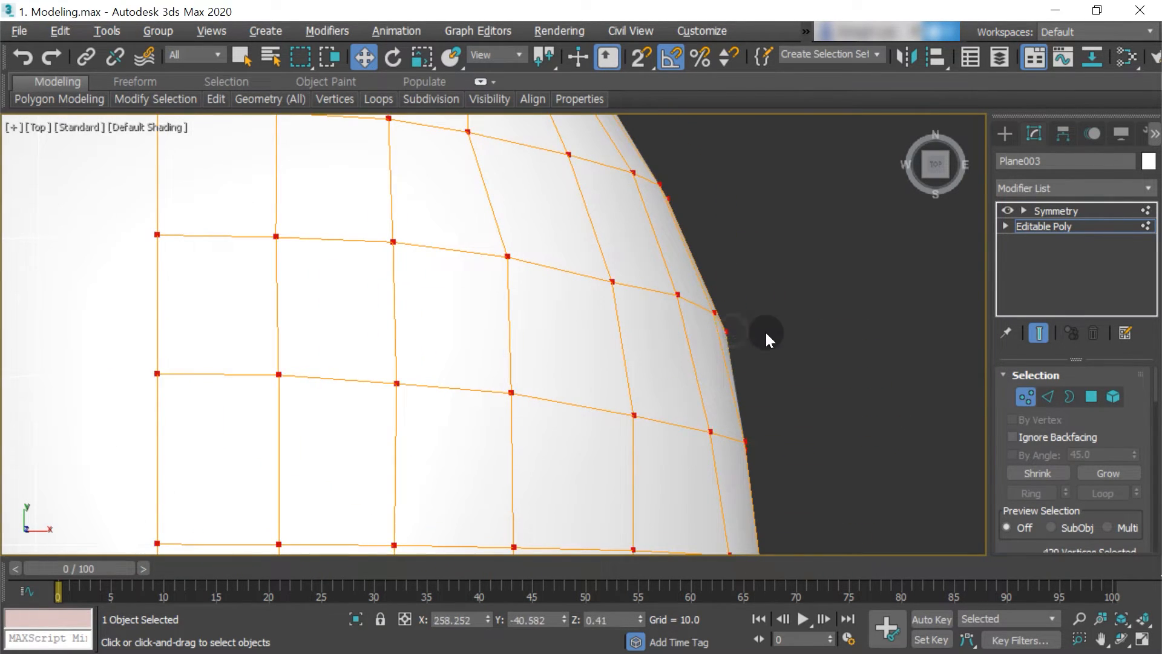
{"action": "left_click", "coordinate": [726, 331]}
{"action": "scroll", "coordinate": [790, 337], "scroll_direction": "down", "scroll_amount": 3}
{"action": "scroll", "coordinate": [766, 339], "scroll_direction": "up", "scroll_amount": 2}
{"action": "left_click_drag", "start_coordinate": [814, 333], "coordinate": [811, 333]}
Fine-tune a vertex on the skull's side outline along X, moving it slightly outward and then slightly inward.
{"action": "scroll", "coordinate": [790, 370], "scroll_direction": "down", "scroll_amount": 1}
{"action": "middle_click_drag", "start_coordinate": [790, 370], "coordinate": [763, 318]}
{"action": "left_click", "coordinate": [726, 279]}
{"action": "left_click_drag", "start_coordinate": [806, 288], "coordinate": [809, 287]}
{"action": "scroll", "coordinate": [793, 283], "scroll_direction": "up", "scroll_amount": 2}
{"action": "middle_click_drag", "start_coordinate": [774, 208], "coordinate": [763, 260]}
{"action": "left_click_drag", "start_coordinate": [762, 348], "coordinate": [760, 349]}
From an angled front view, move a side contour vertex above eye level outward along X.
{"action": "scroll", "coordinate": [761, 358], "scroll_direction": "down", "scroll_amount": 3}
{"action": "middle_click_drag", "start_coordinate": [762, 357], "coordinate": [679, 370], "text": "alt"}
{"action": "scroll", "coordinate": [714, 337], "scroll_direction": "up", "scroll_amount": 4}
{"action": "middle_click_drag", "start_coordinate": [713, 330], "coordinate": [725, 380]}
{"action": "left_click", "coordinate": [696, 309]}
{"action": "left_click_drag", "start_coordinate": [753, 315], "coordinate": [760, 313]}
Nudge two contour vertices on the side of the head above brow level slightly inward along X.
{"action": "scroll", "coordinate": [734, 324], "scroll_direction": "up", "scroll_amount": 4}
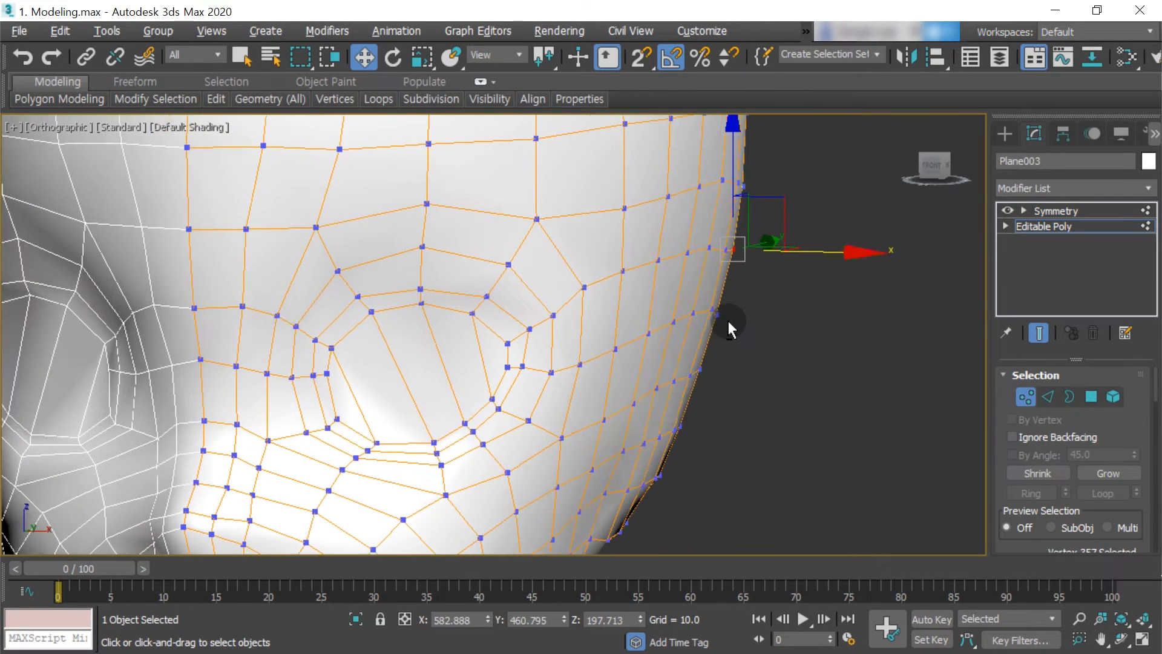
{"action": "left_click_drag", "start_coordinate": [811, 255], "coordinate": [809, 255]}
{"action": "middle_click_drag", "start_coordinate": [769, 283], "coordinate": [738, 450]}
{"action": "left_click", "coordinate": [710, 354]}
{"action": "left_click_drag", "start_coordinate": [781, 354], "coordinate": [779, 354]}
Frame the whole head in the viewport and leave vertex editing.
{"action": "middle_click_drag", "start_coordinate": [723, 397], "coordinate": [670, 334]}
{"action": "left_click", "coordinate": [646, 337]}
{"action": "key", "text": "z"}
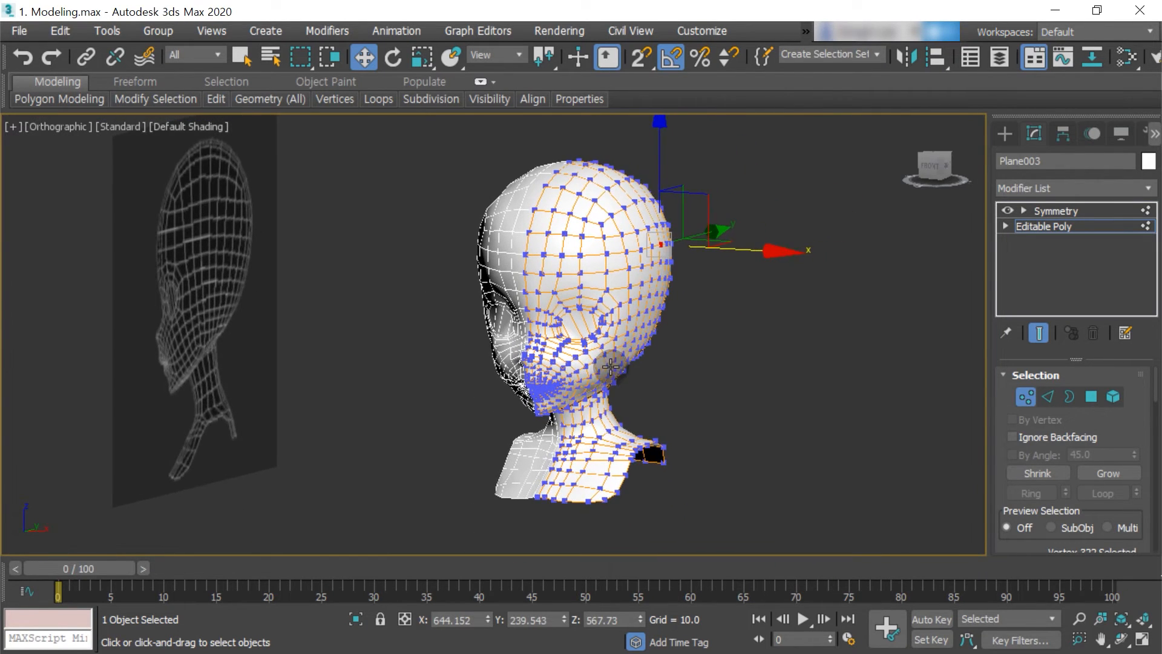
{"action": "key", "text": "1"}
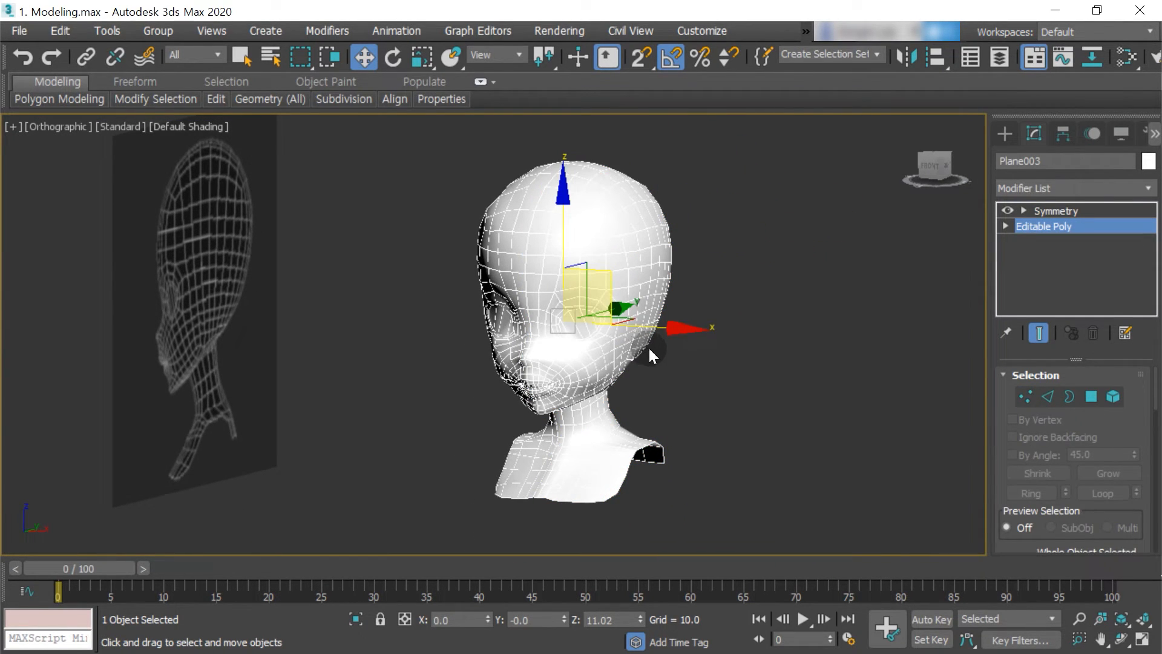